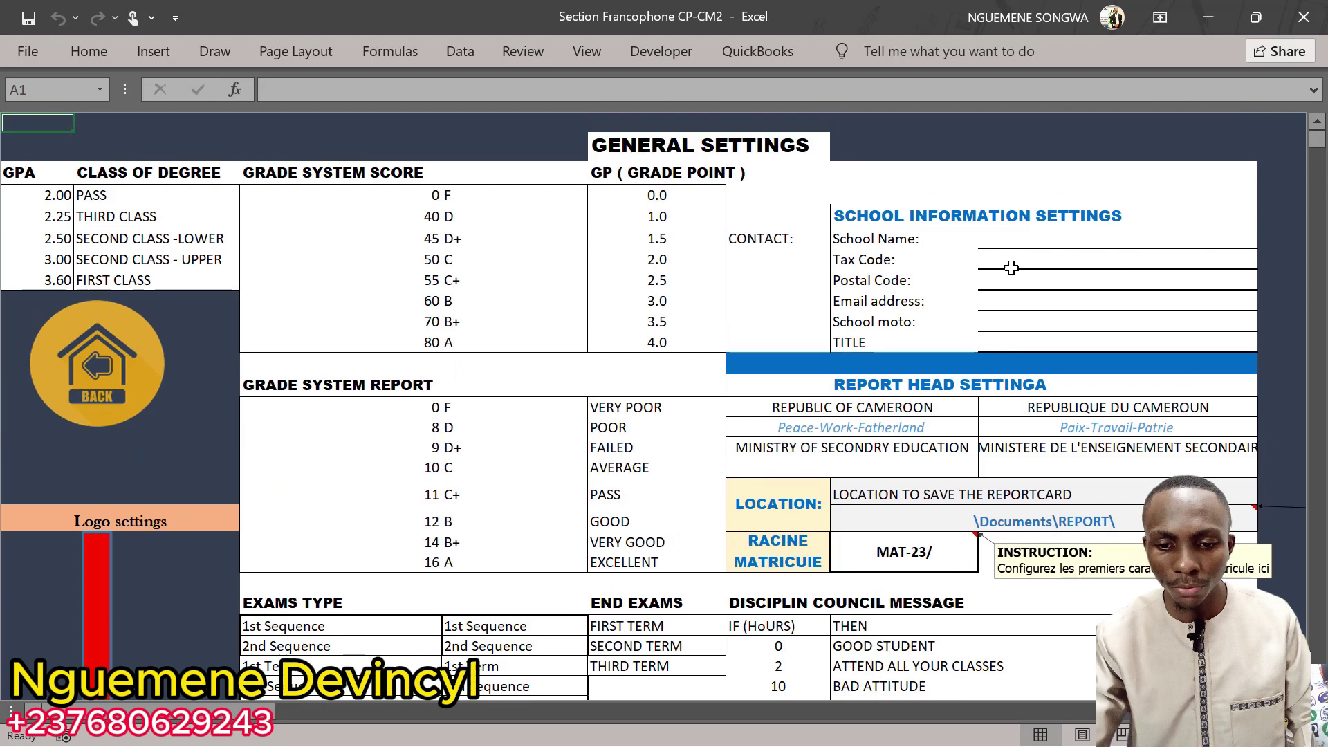
Step: Enter "proffest" as the school name and "report card" as the title in the school information settings
left_click(1053, 237)
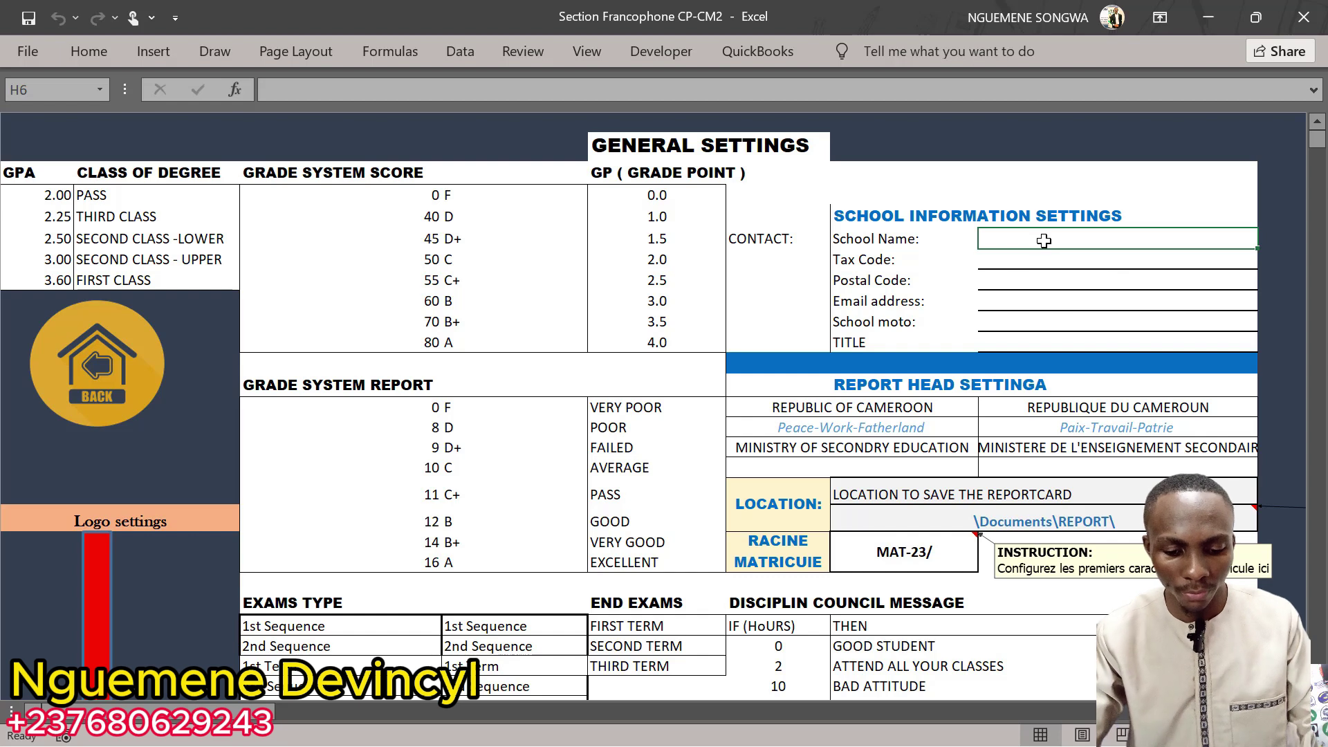
type("proffe")
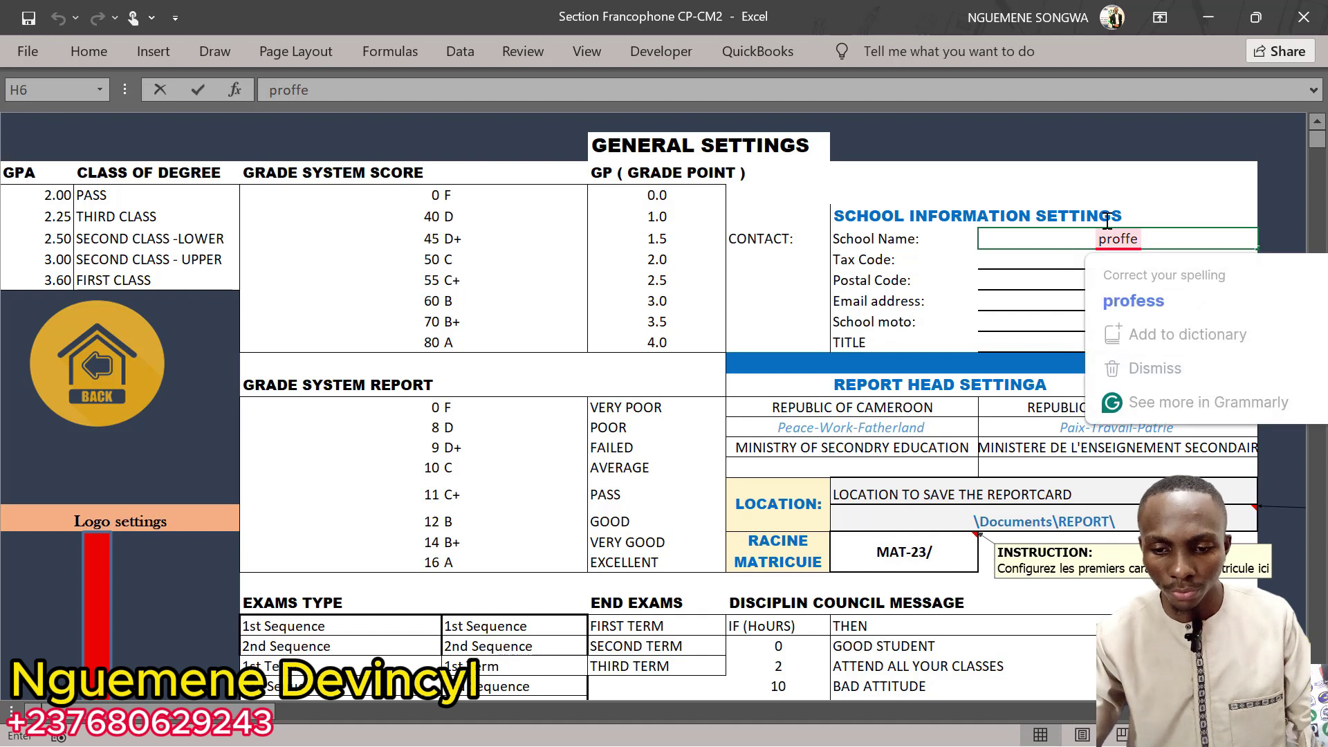
type("st")
left_click(1118, 340)
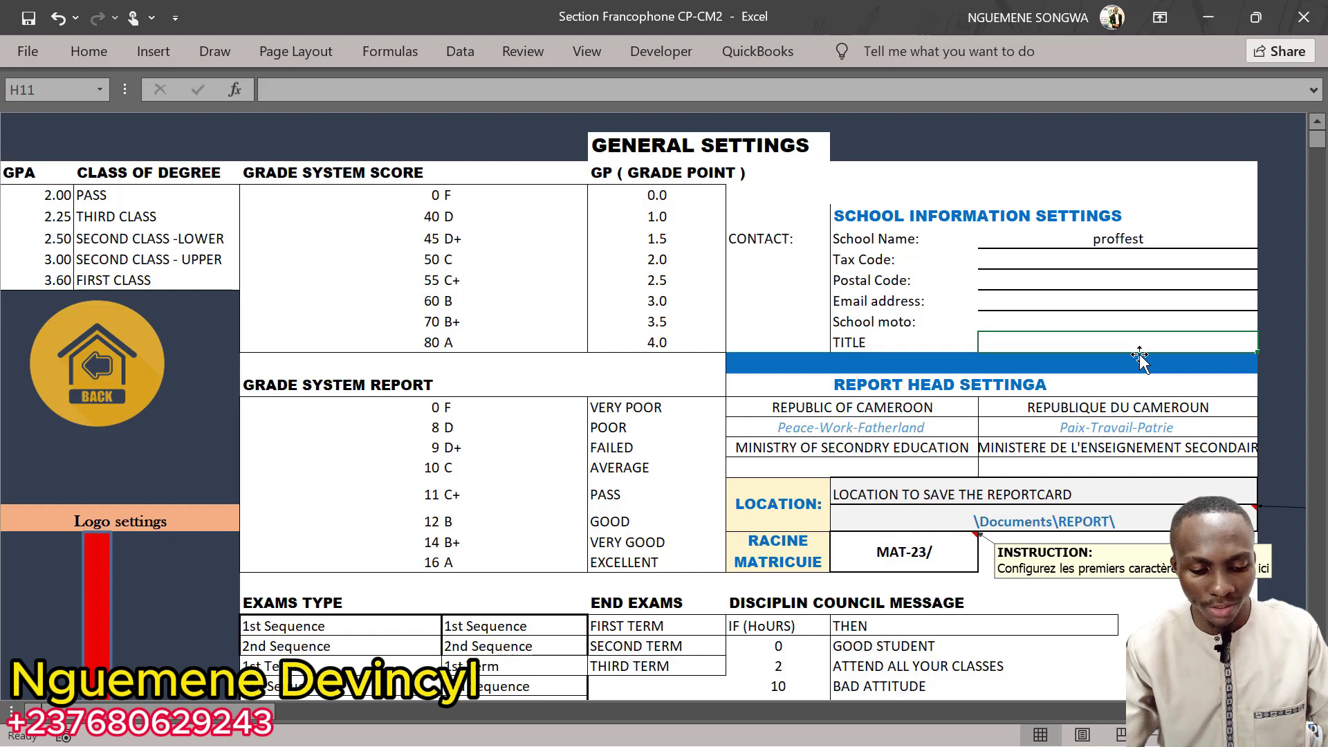
type("r")
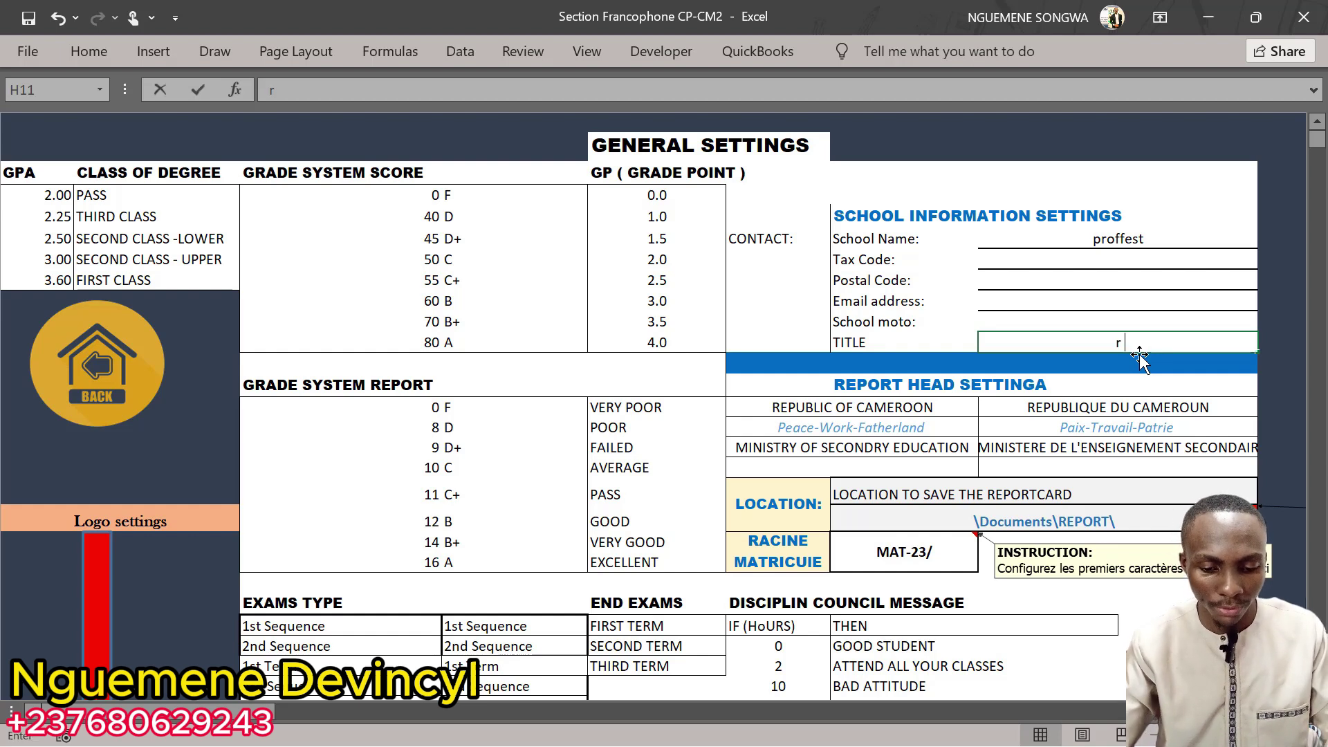
type("eport card")
Step: Review the report head texts, the matricule prefix, the exam type lists and the discipline council messages
left_click_drag(899, 410, 919, 448)
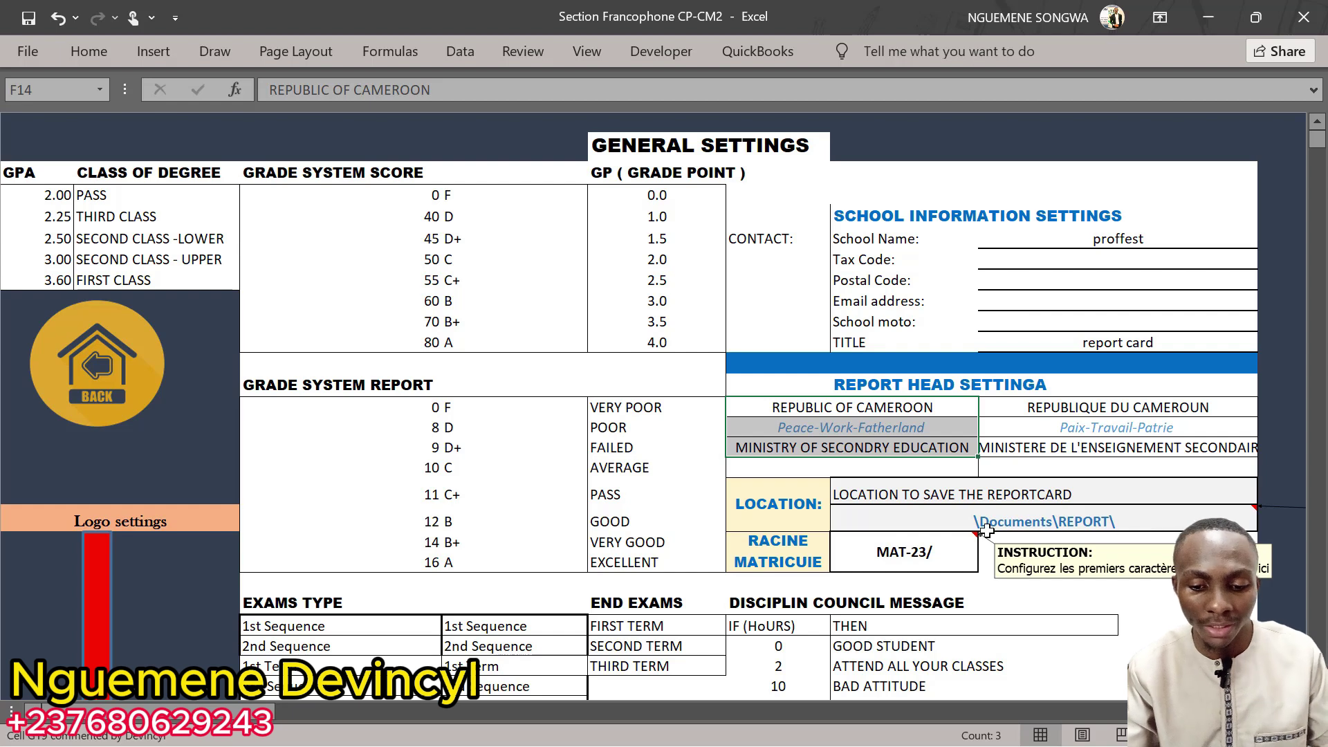
left_click(877, 547)
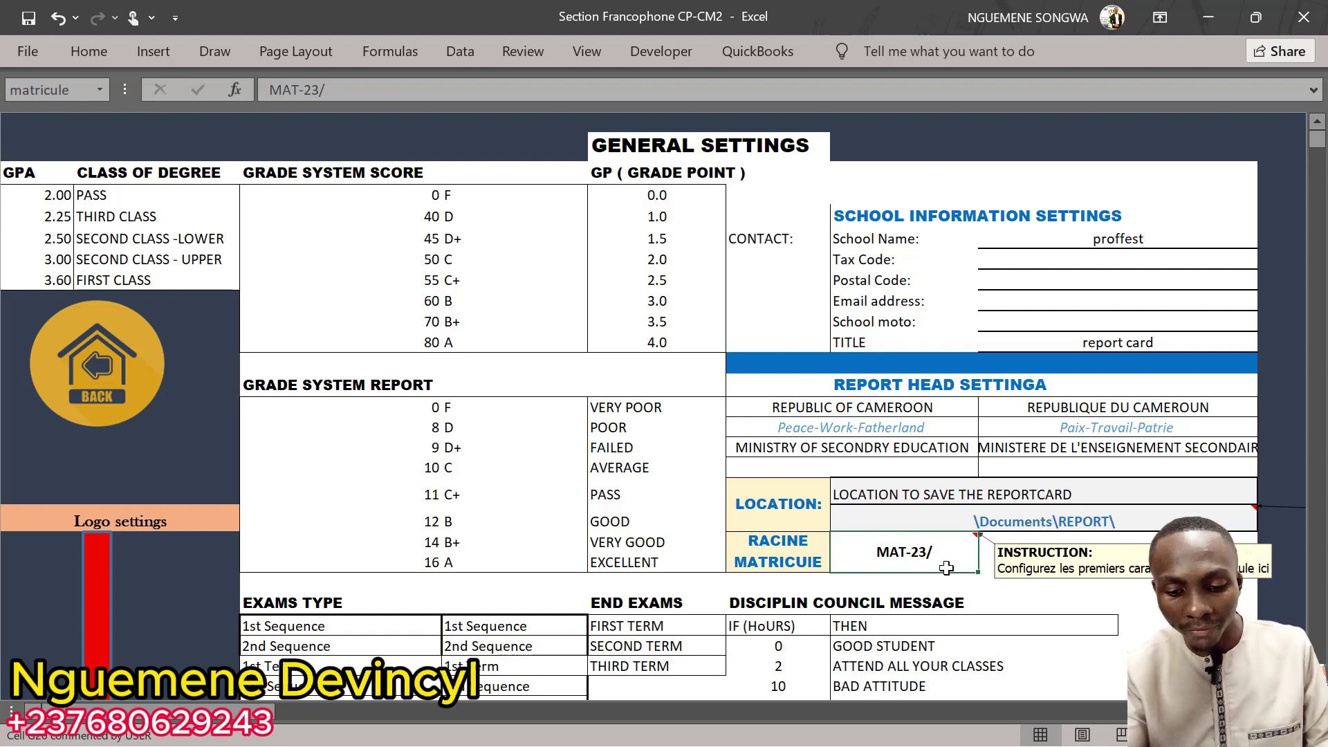
scroll(896, 460, "down", 4)
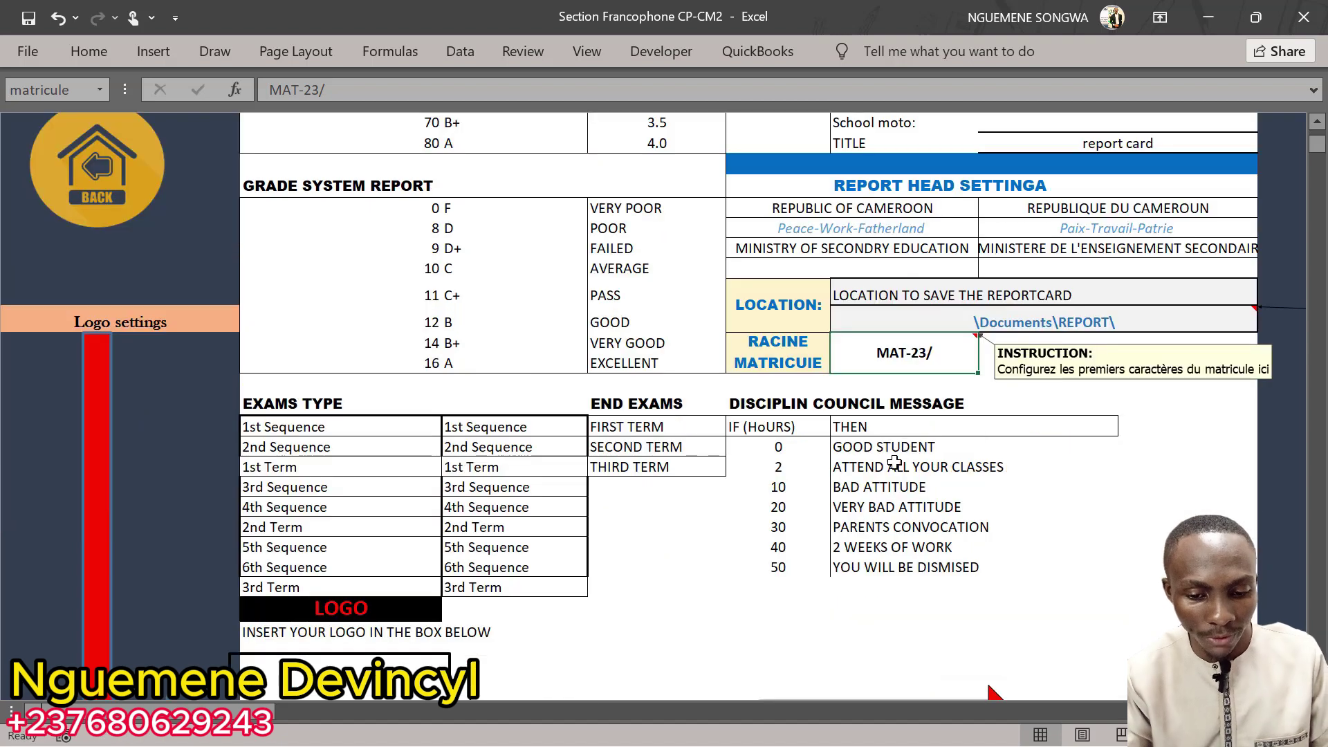
left_click_drag(305, 366, 291, 528)
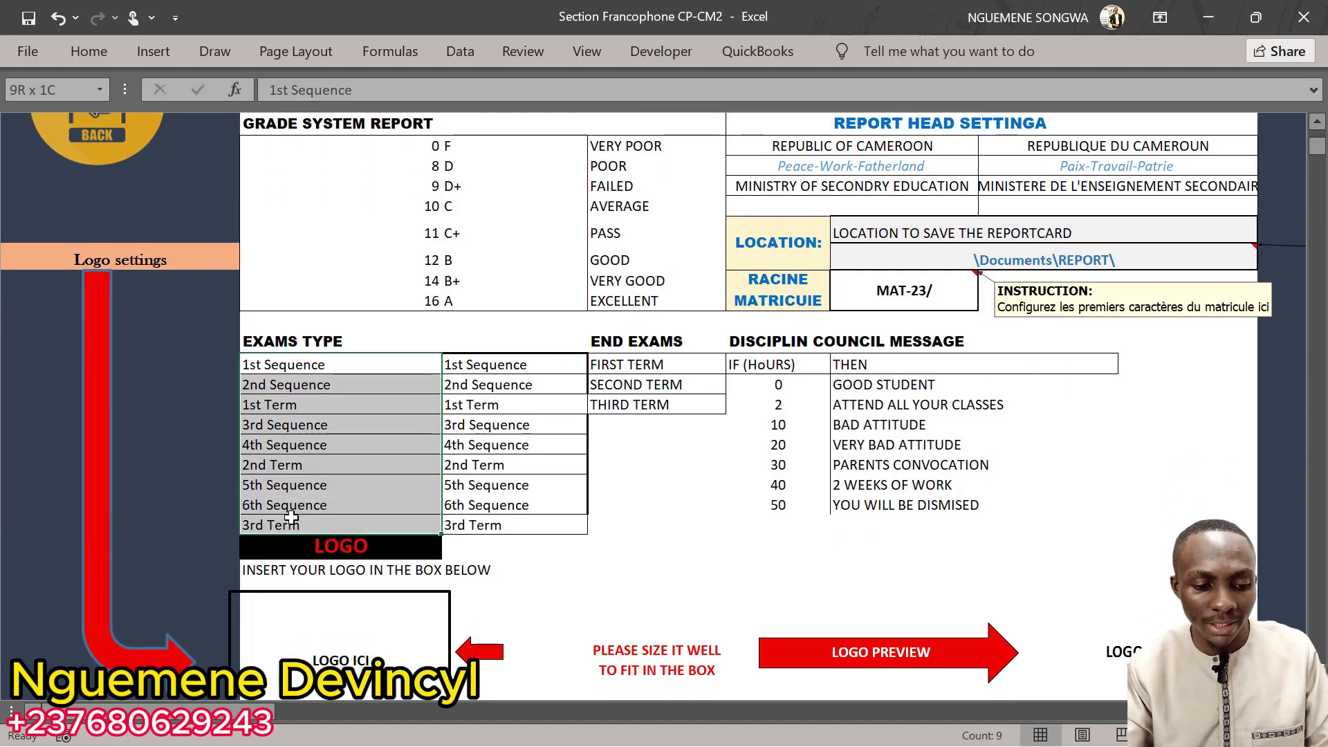
left_click(330, 371)
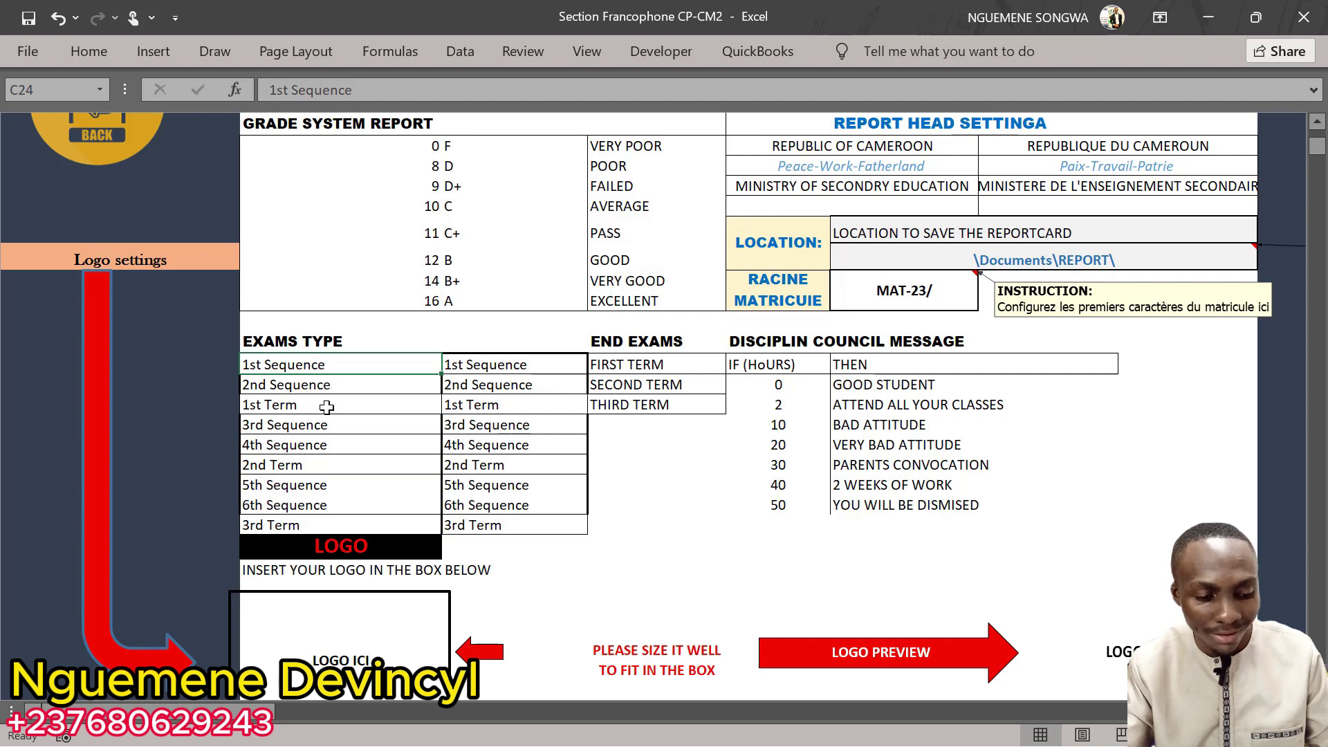
key("Down")
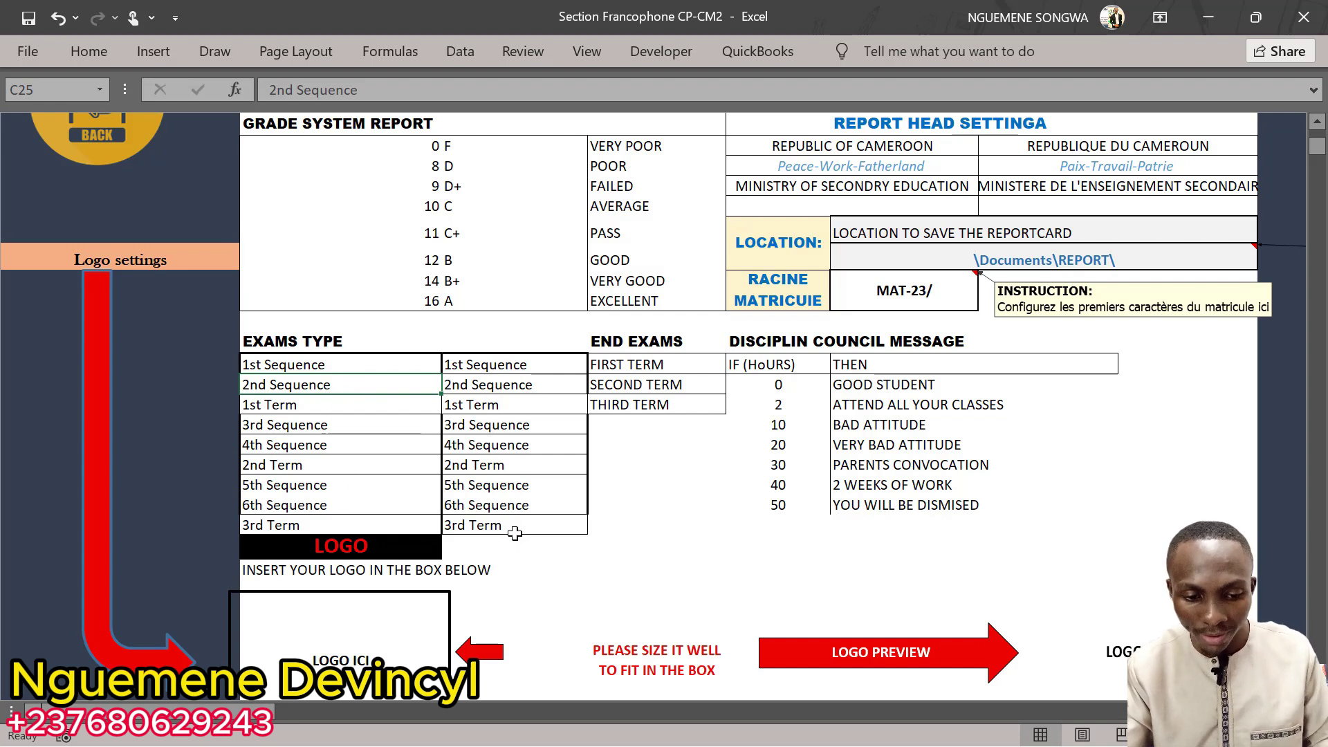
left_click_drag(341, 364, 341, 525)
left_click_drag(515, 365, 515, 531)
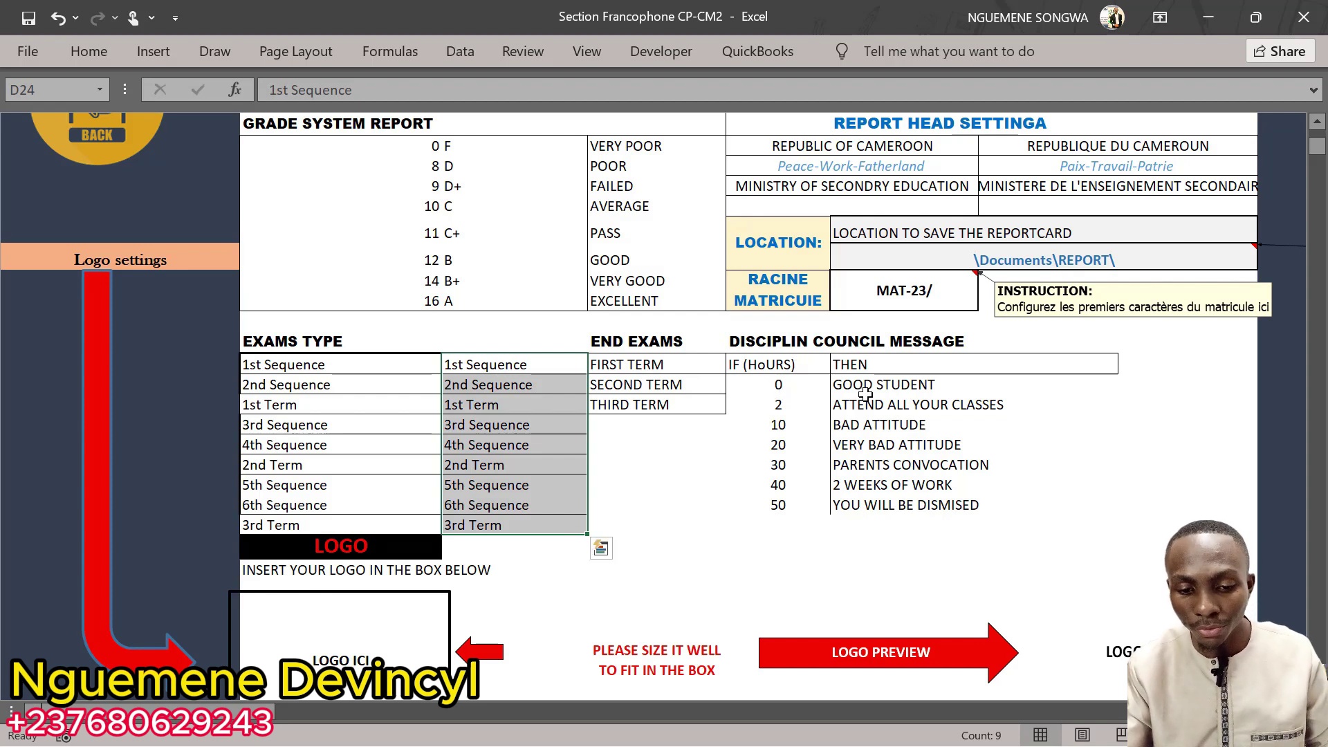
left_click_drag(777, 385, 886, 502)
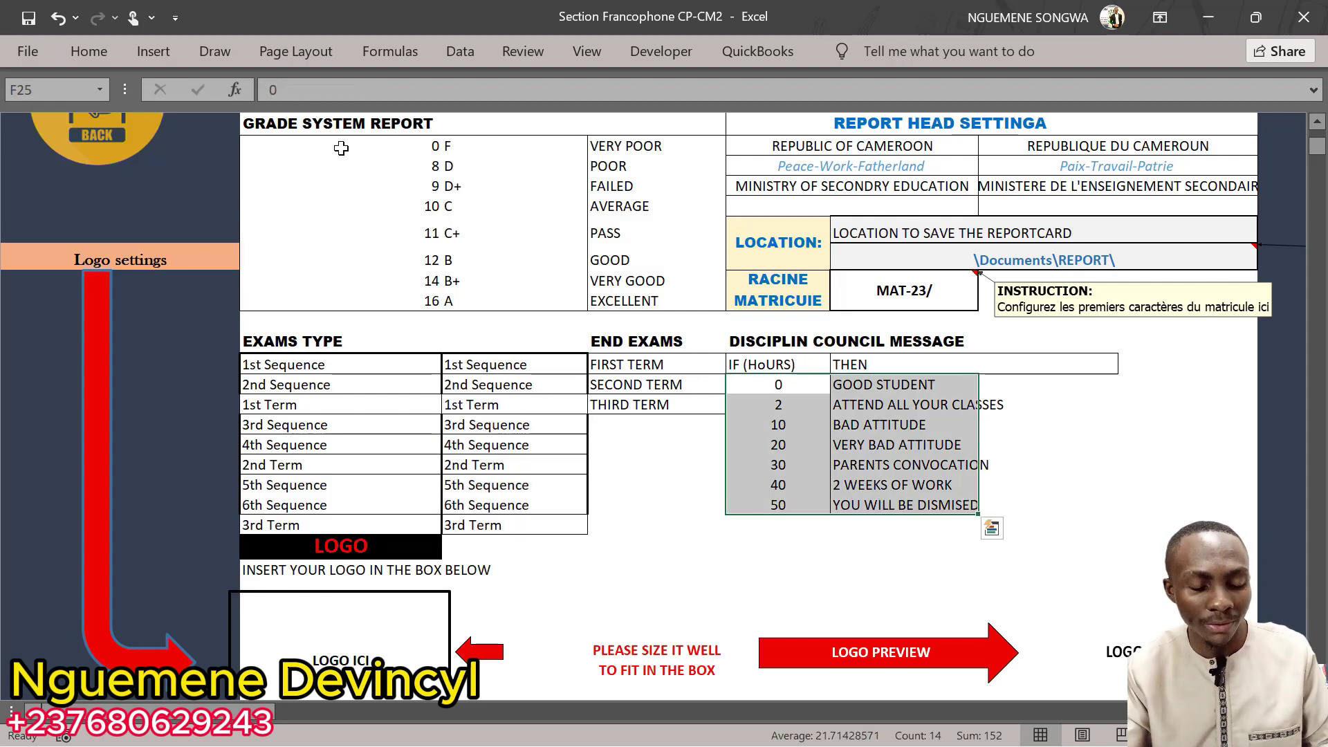
Step: Examine the thresholds, letter grades and remarks in the GRADE SYSTEM REPORT table
left_click_drag(342, 147, 551, 299)
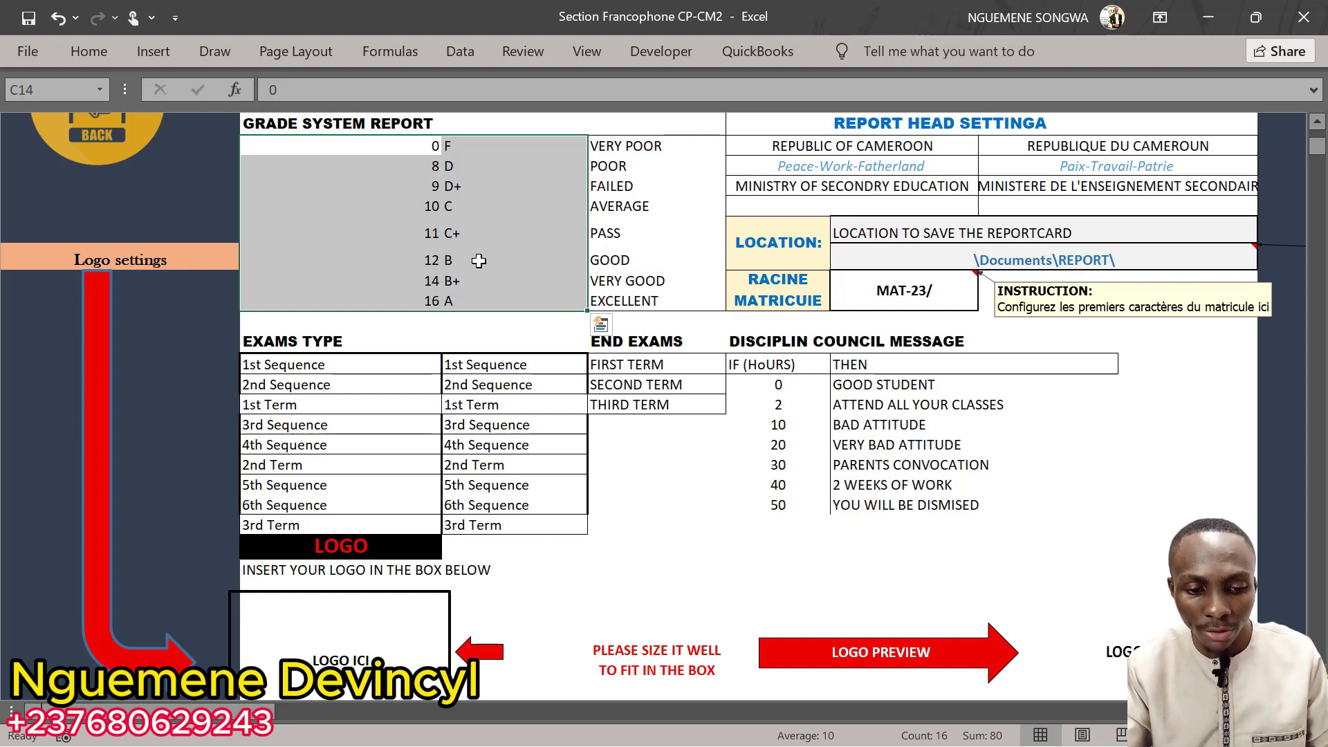
key("Right")
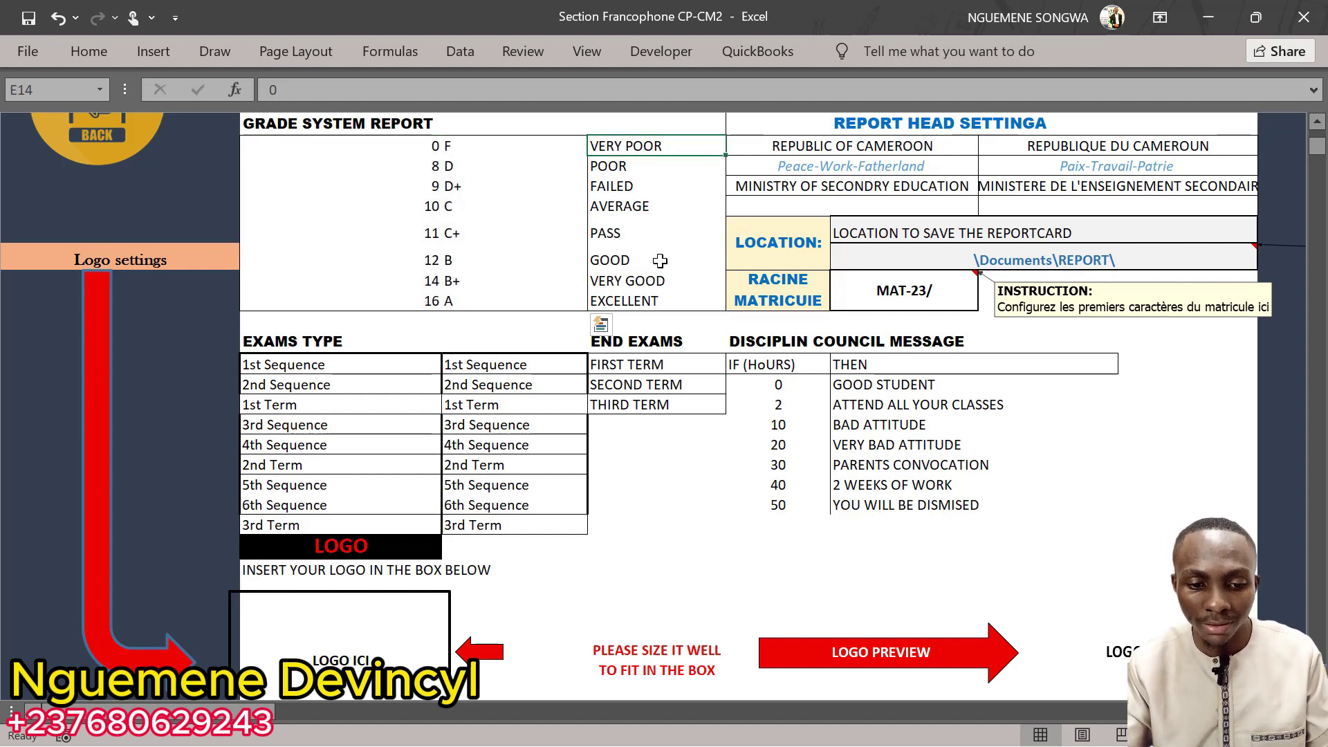
key("Left")
key("Left")
key("Down")
key("Down")
key("Down")
key("Down")
key("Down")
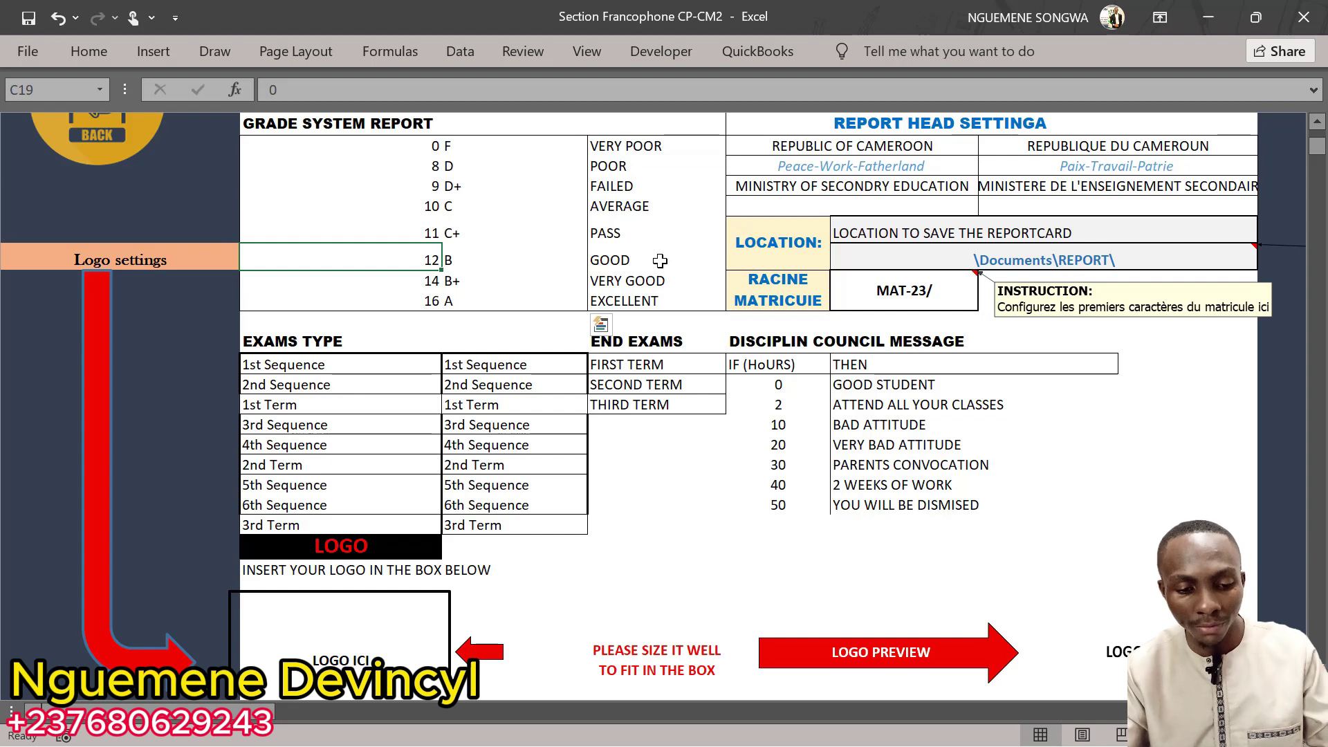
key("Right")
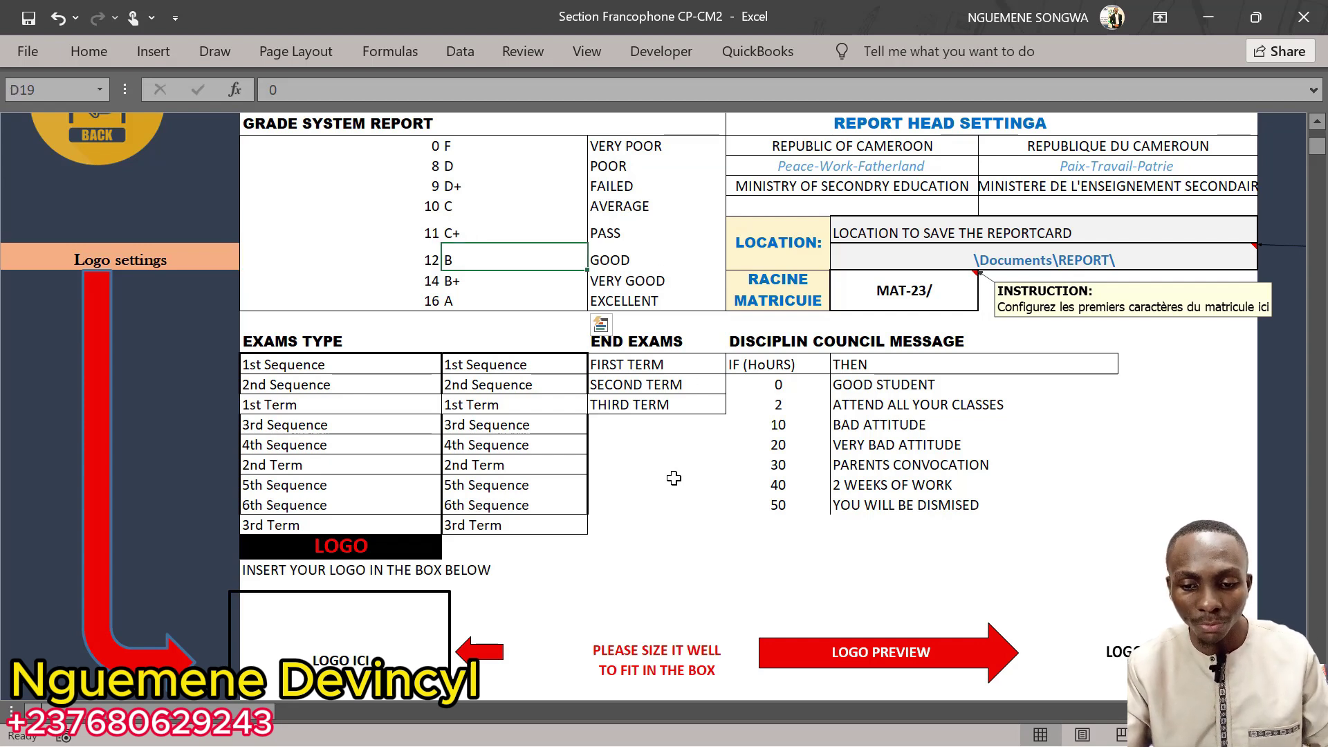
key("Right")
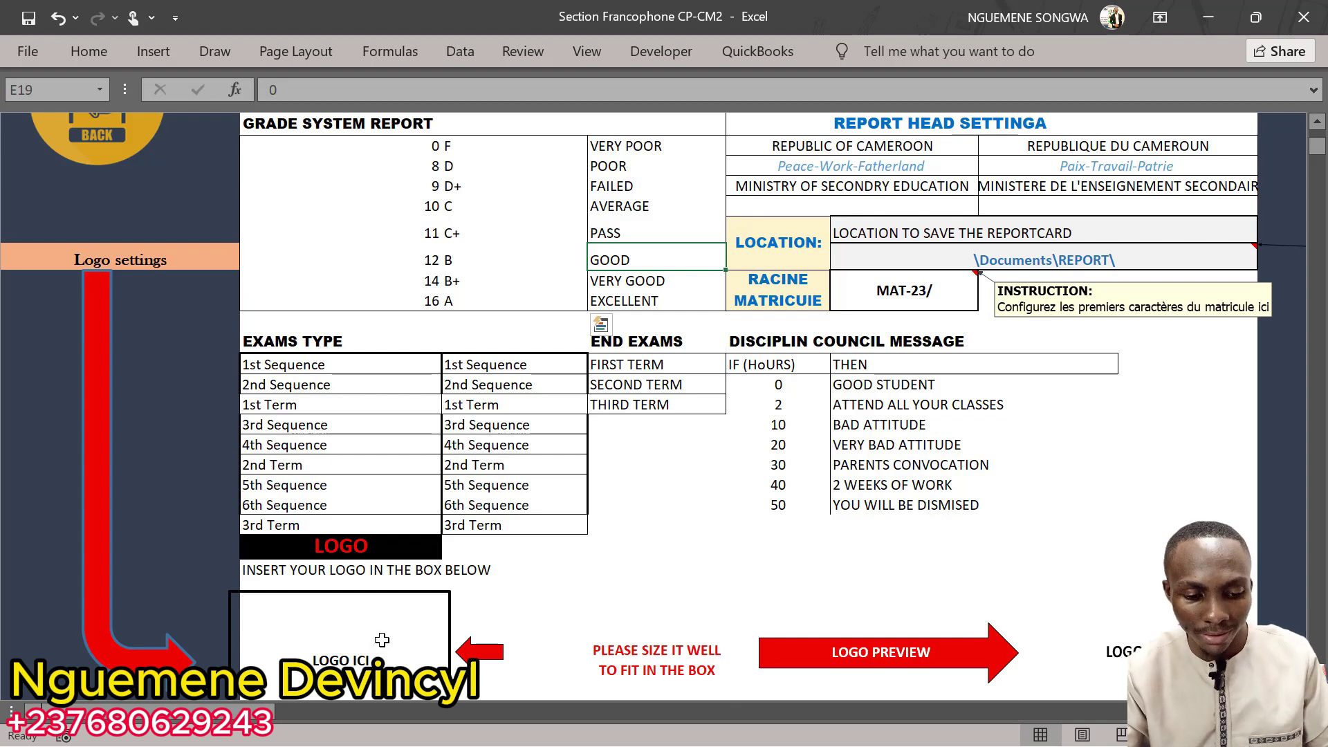
Step: Inspect the logo box with its preview area and show the commands for inserting objects
scroll(229, 137, "down", 4)
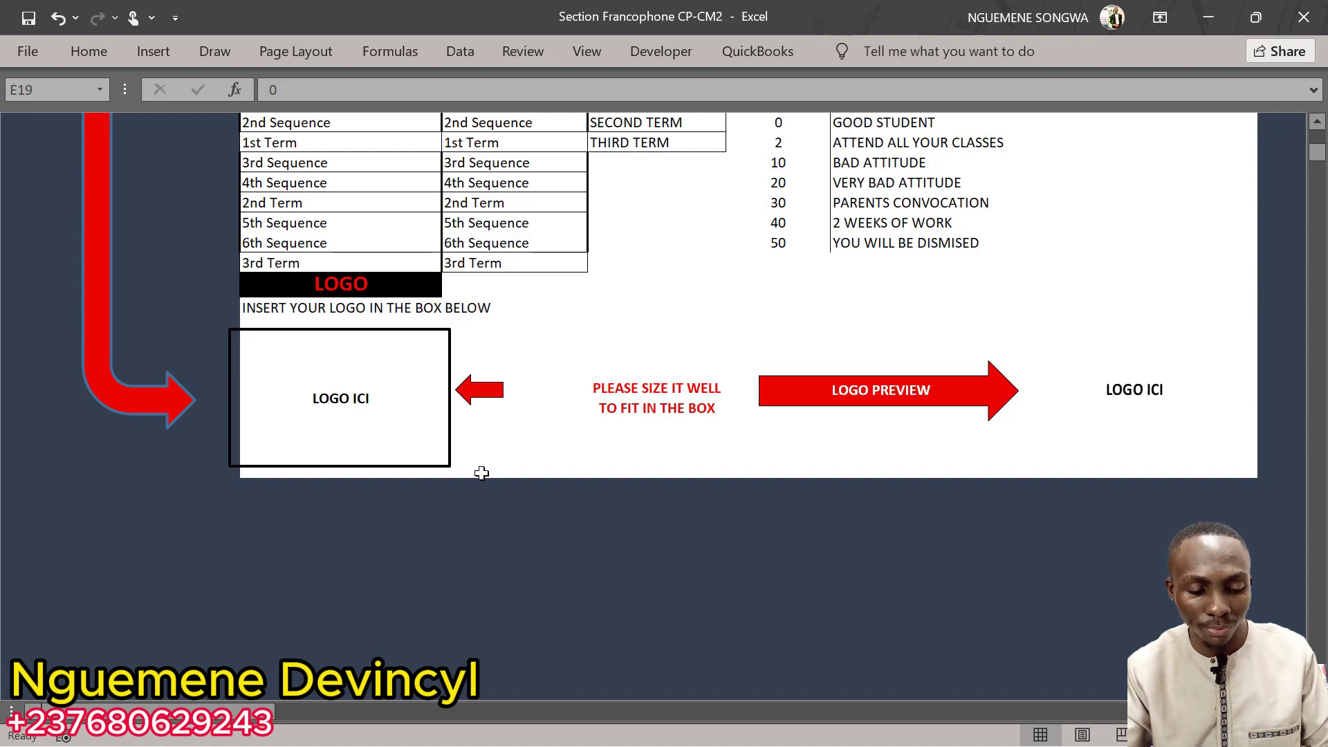
scroll(463, 344, "down", 2)
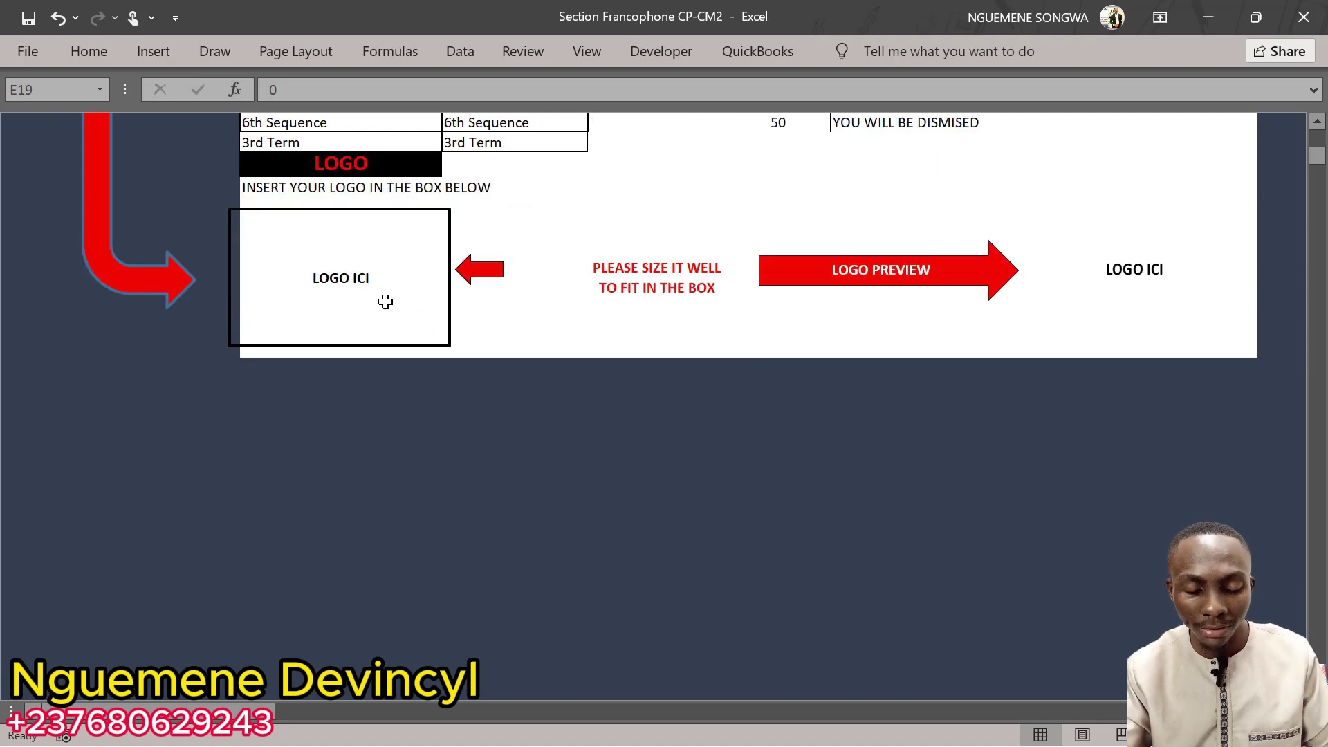
key("alt+n")
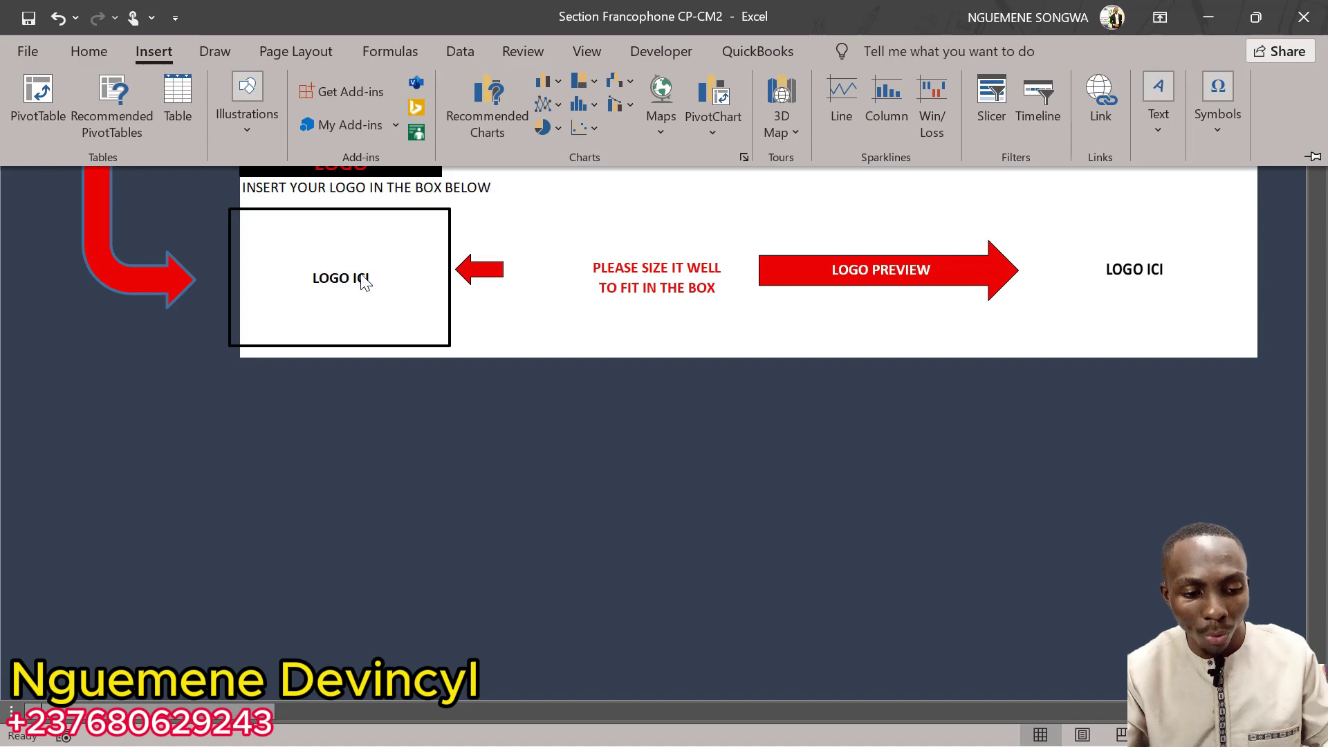
scroll(673, 306, "up", 4)
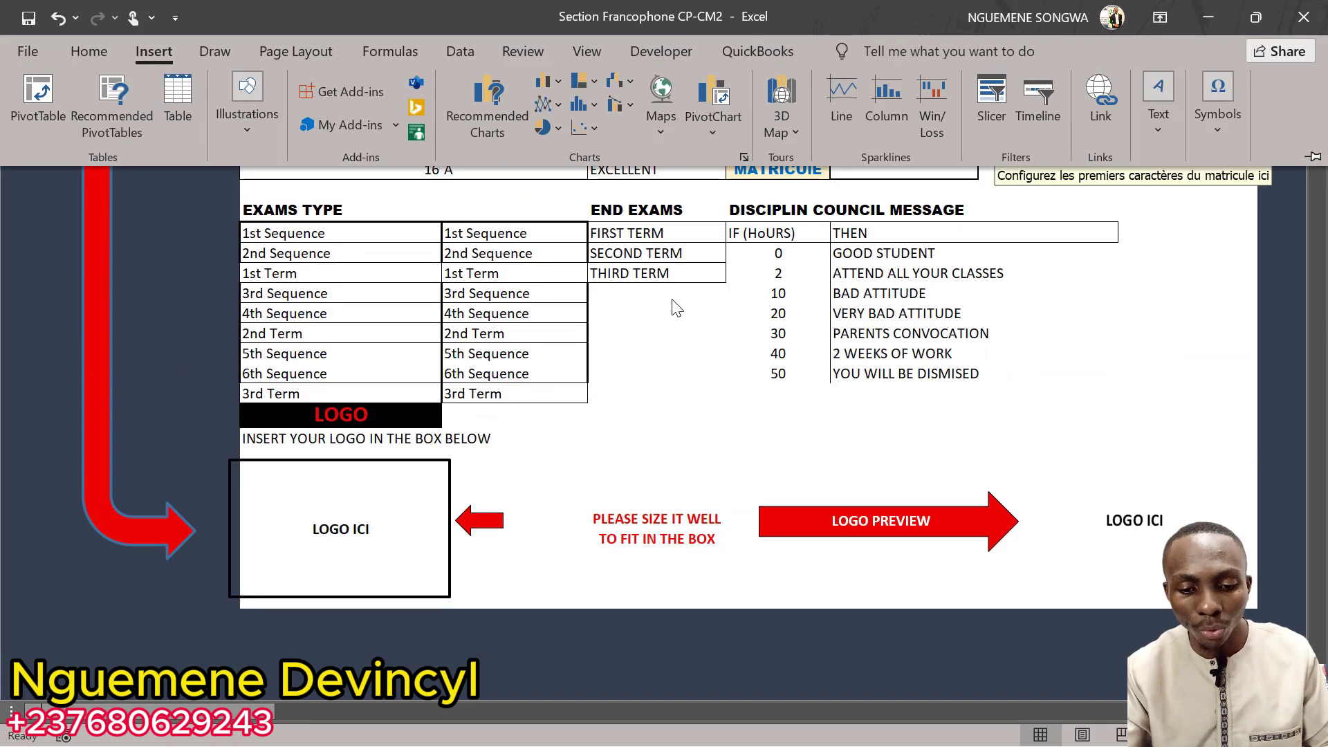
Step: Compare the classes in the SCHOOL OF list with the entries in the departments per school table
left_click(884, 512)
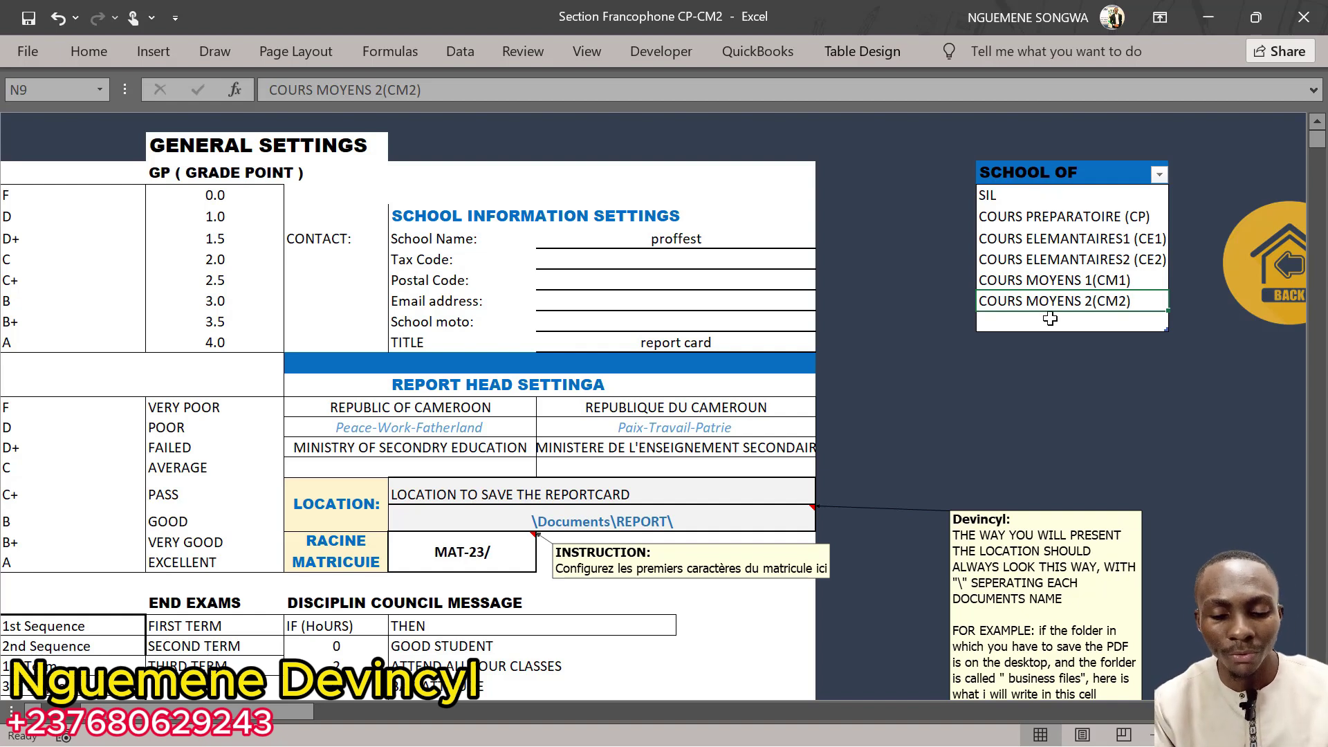
key("ctrl+a")
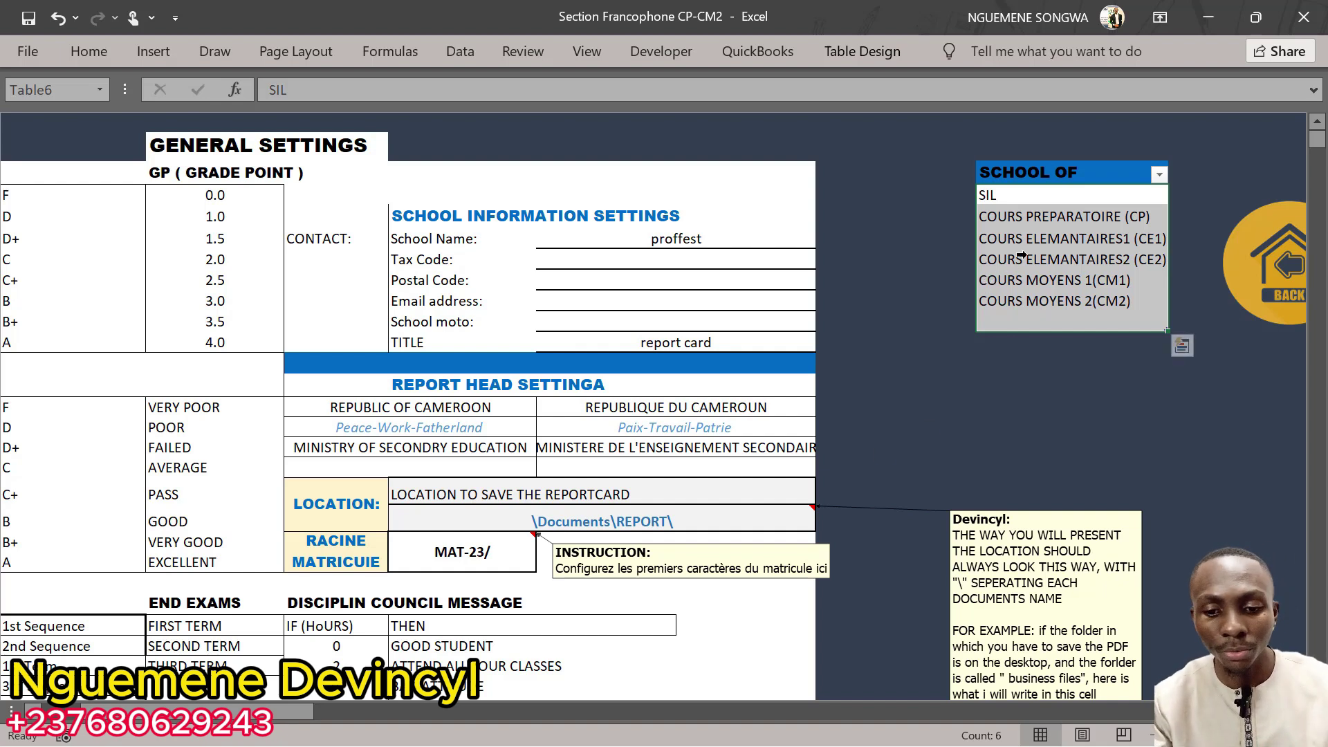
left_click(1084, 195)
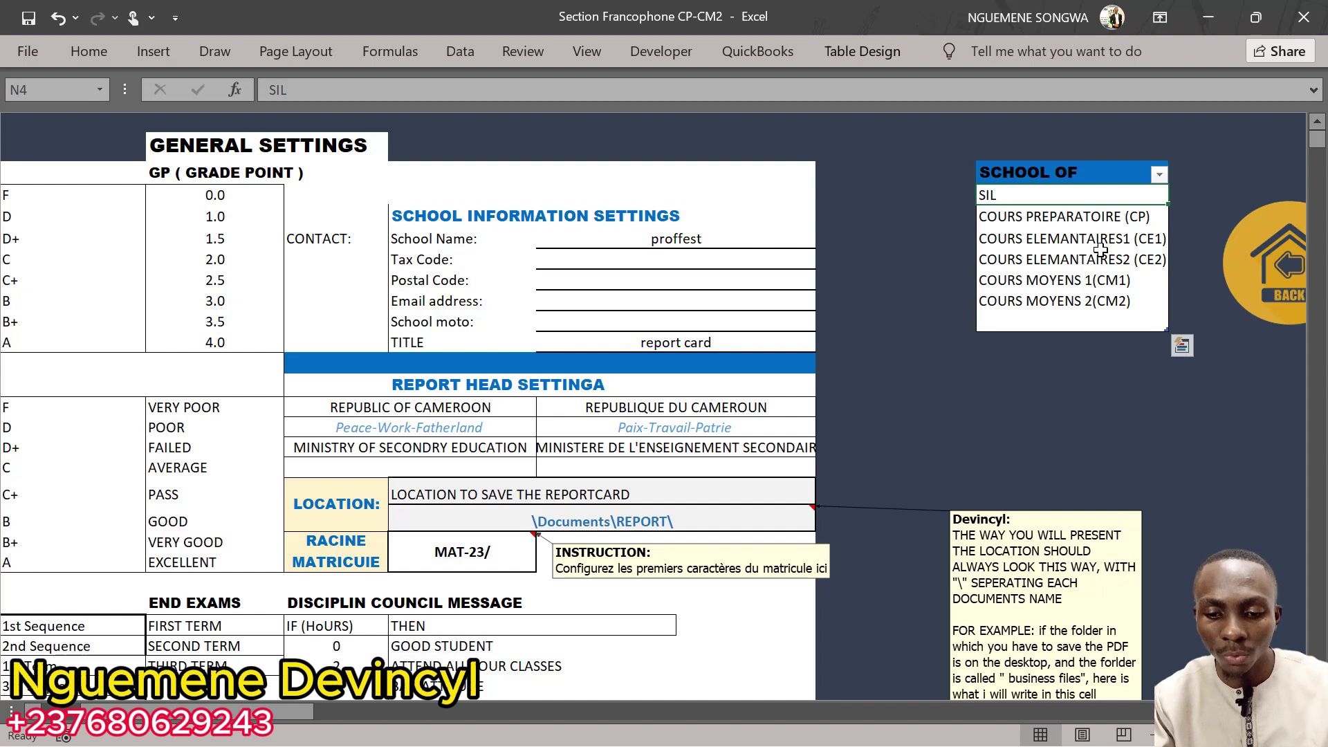
key("Down")
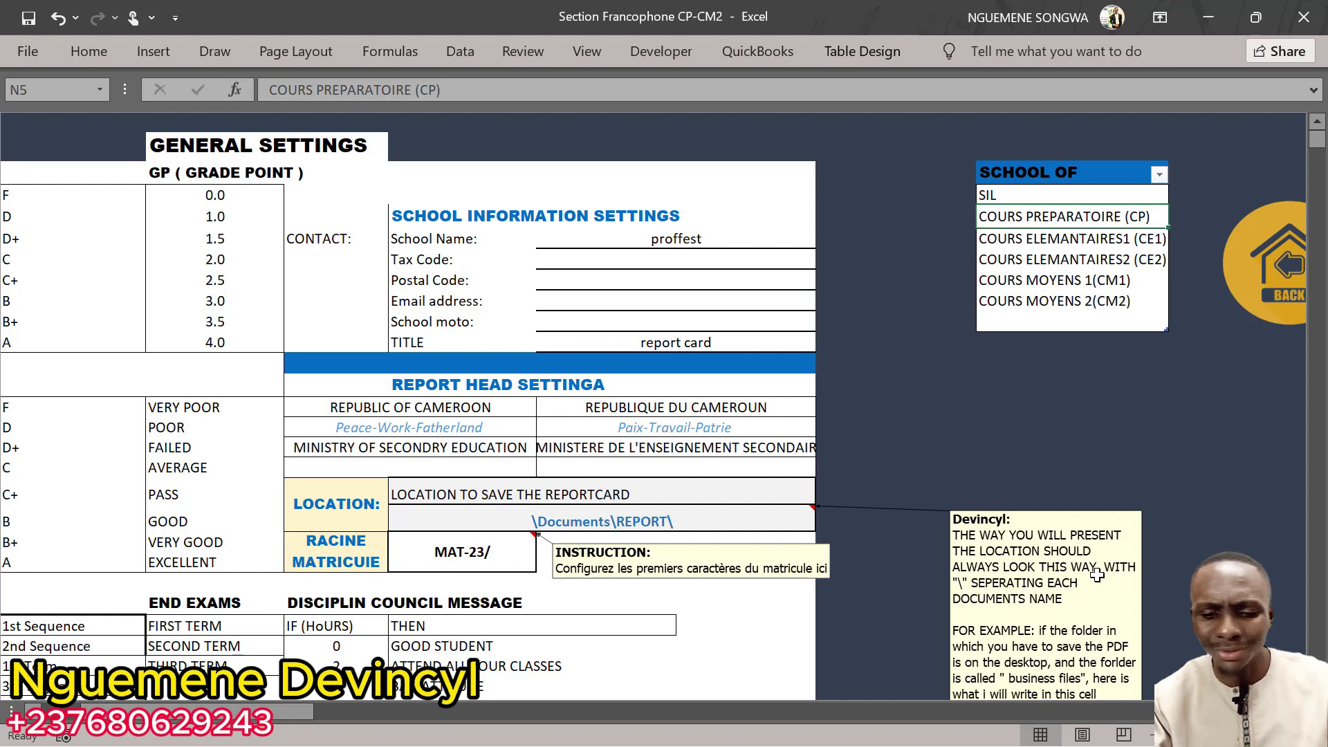
left_click(1073, 195)
scroll(1162, 314, "right", 3)
left_click(1162, 304)
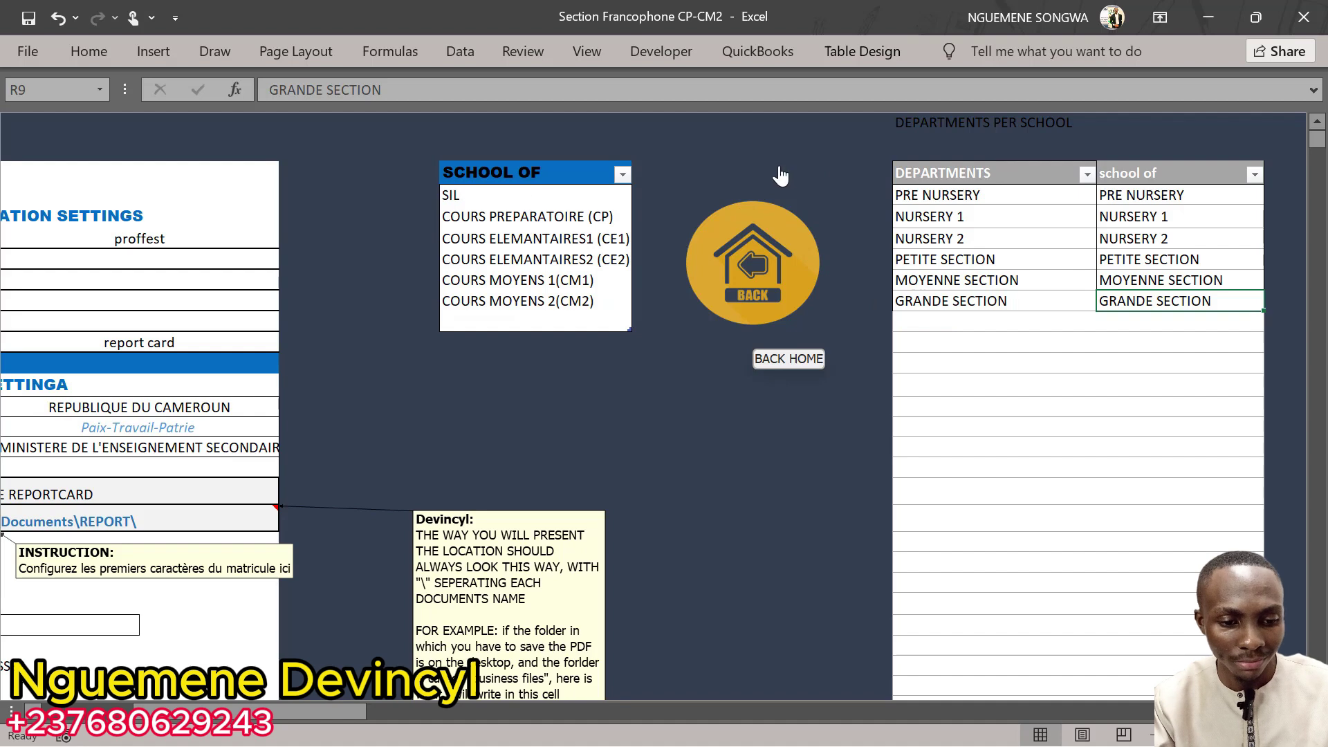
left_click(994, 197)
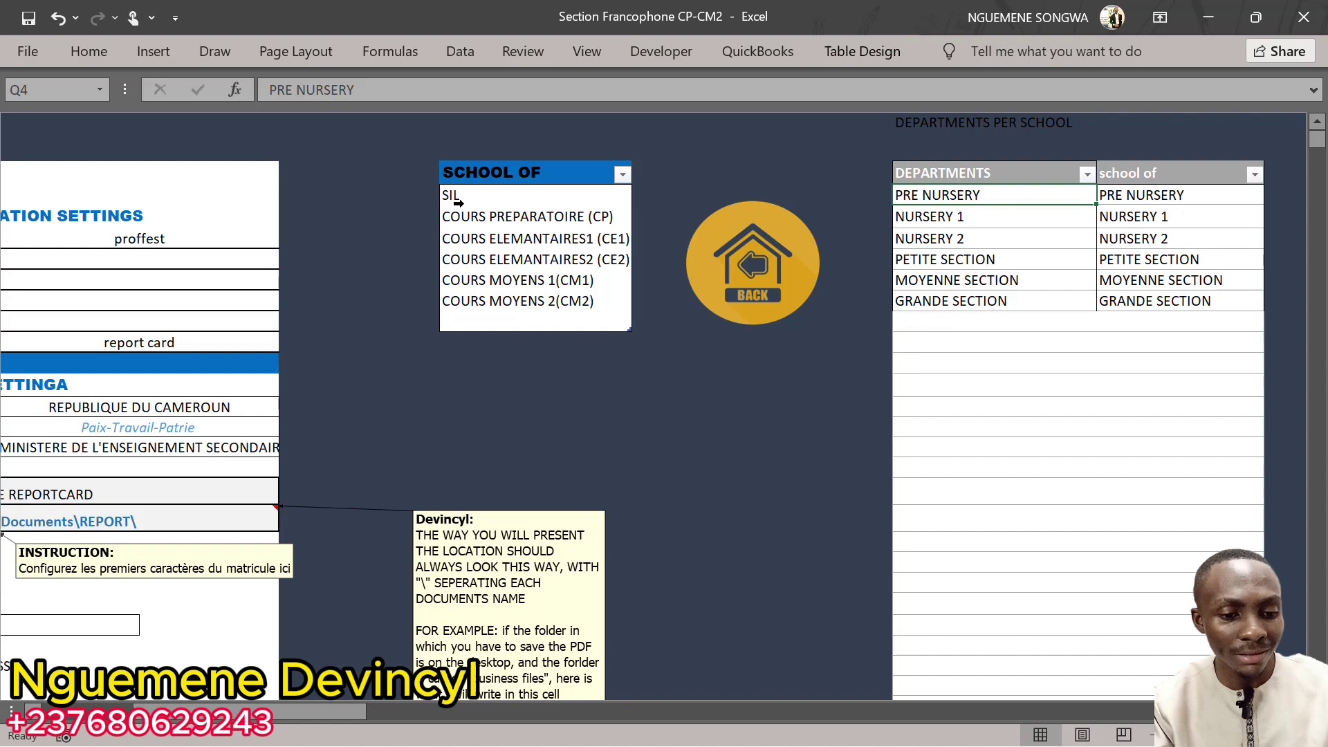
left_click(485, 197)
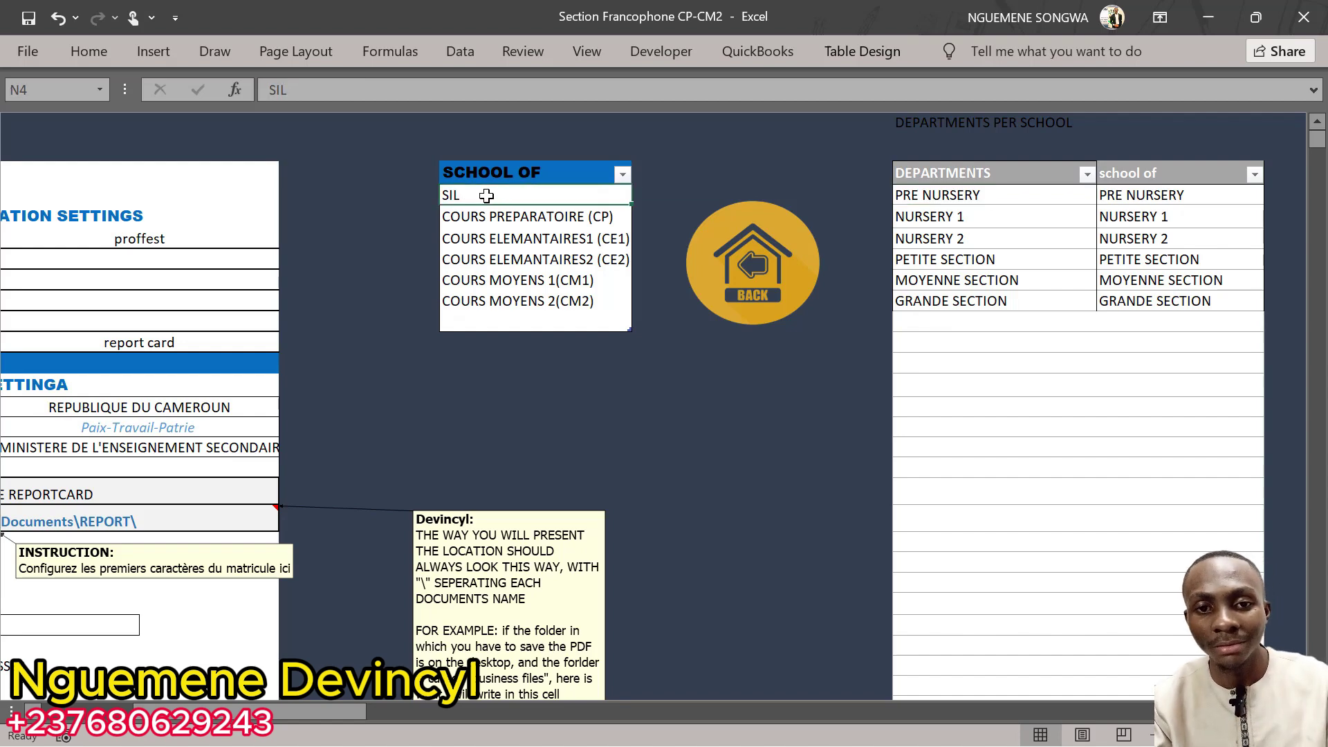
left_click(985, 202)
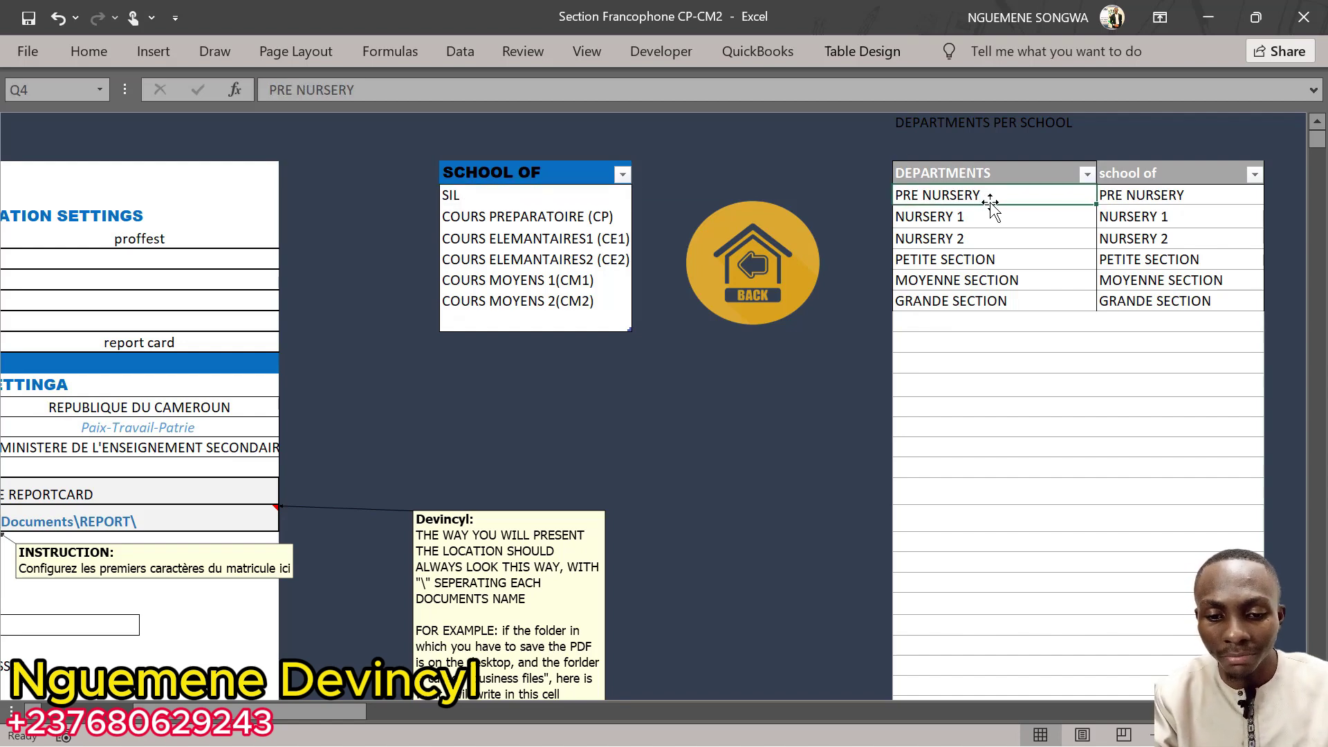
left_click(983, 216)
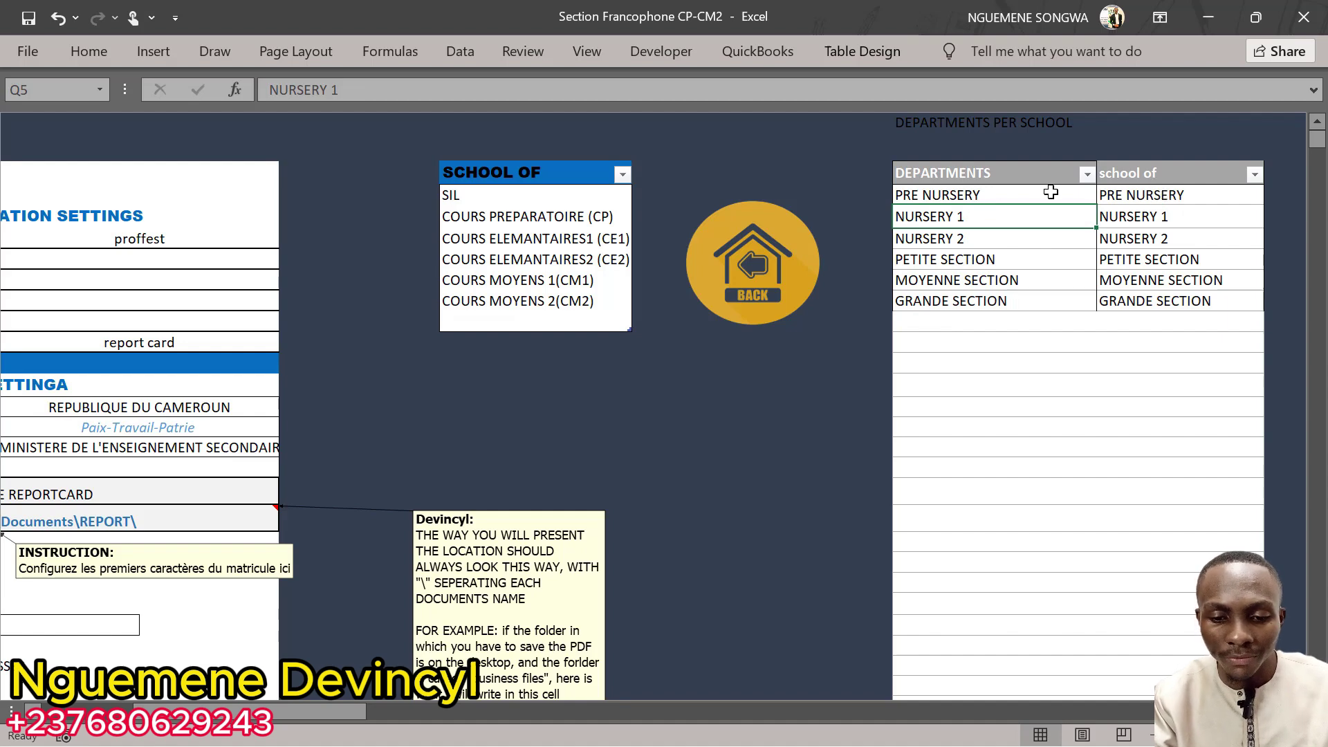
Step: Replace the first two entries of the DEPARTMENTS column with SIL1 and SIL2
left_click(1000, 194)
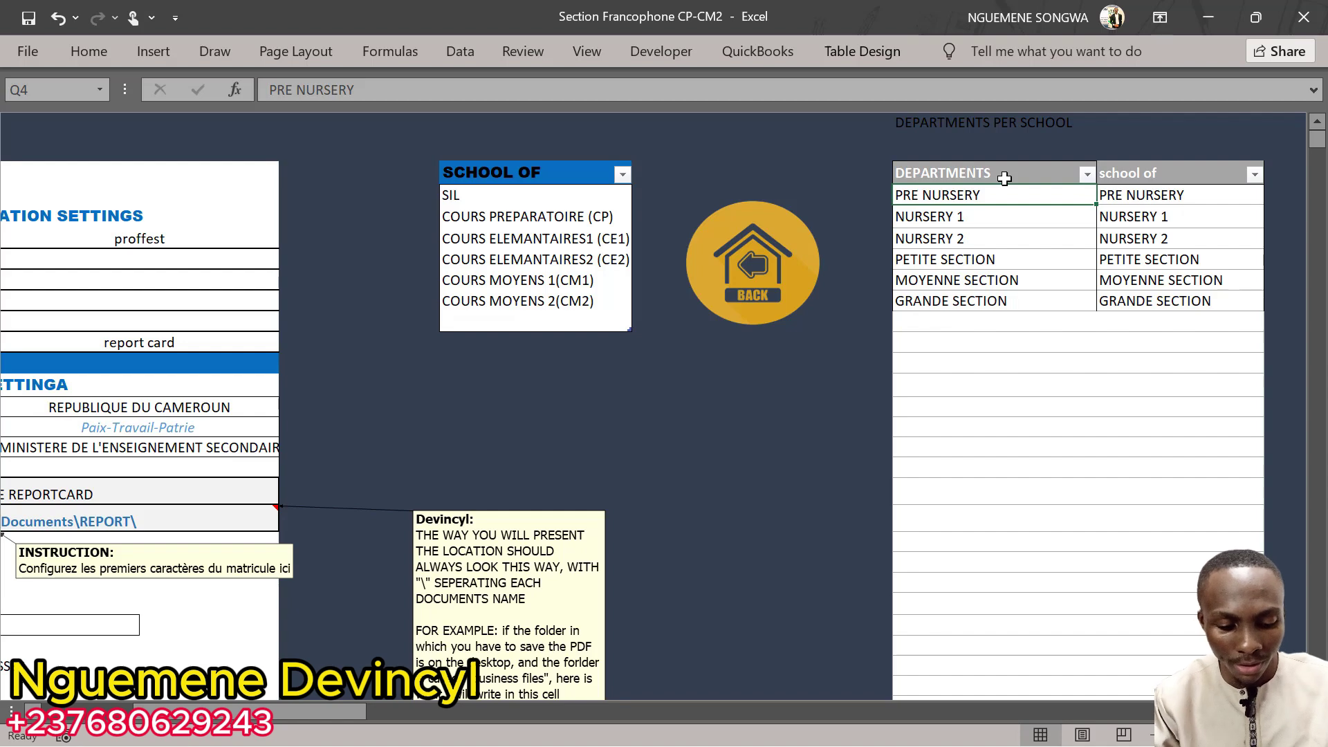
type("si")
key("BackSpace")
key("BackSpace")
type("S")
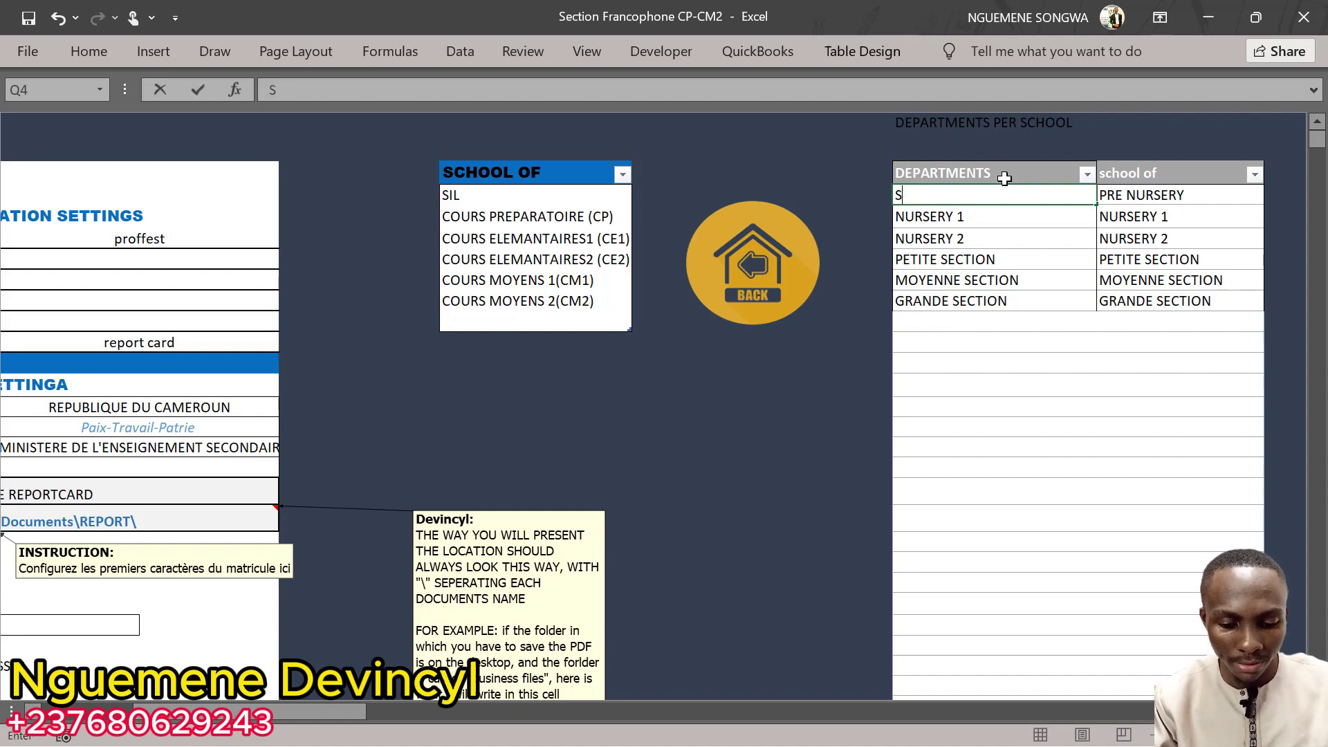
type("IL1")
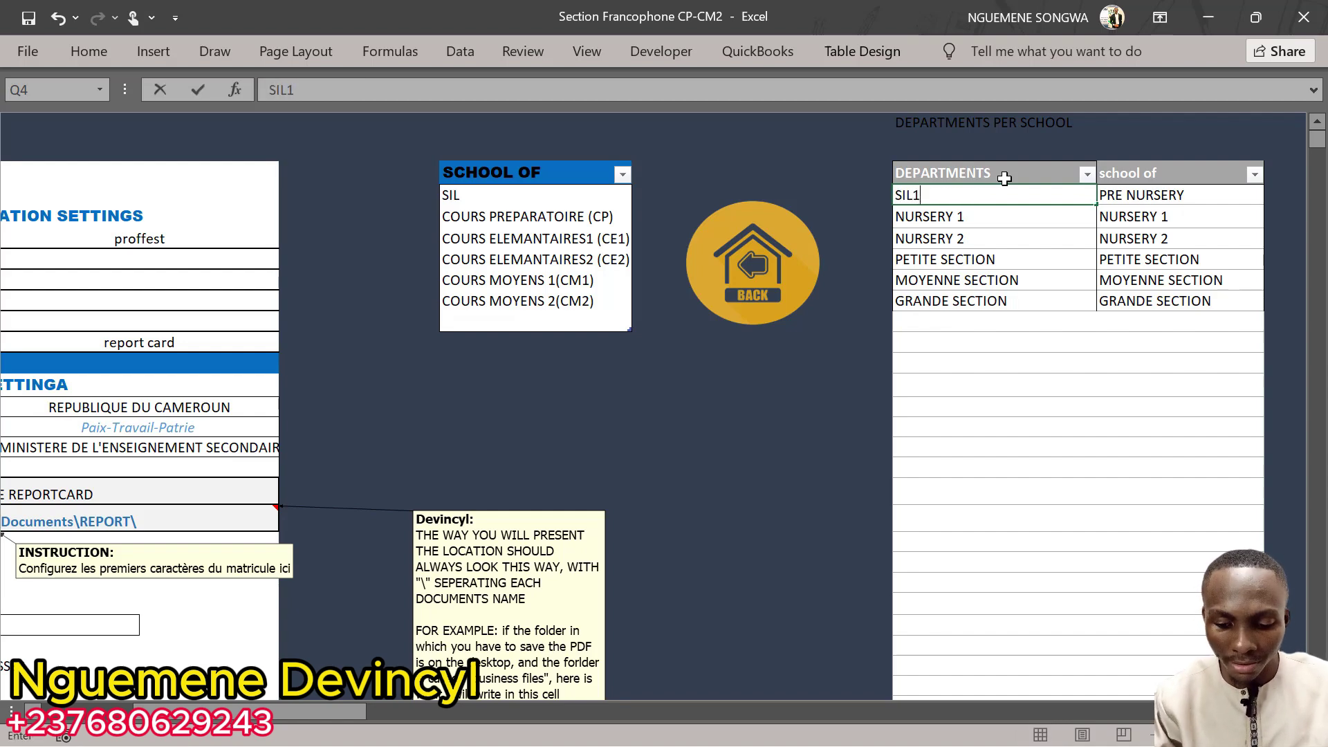
key("Return")
type("SIL2")
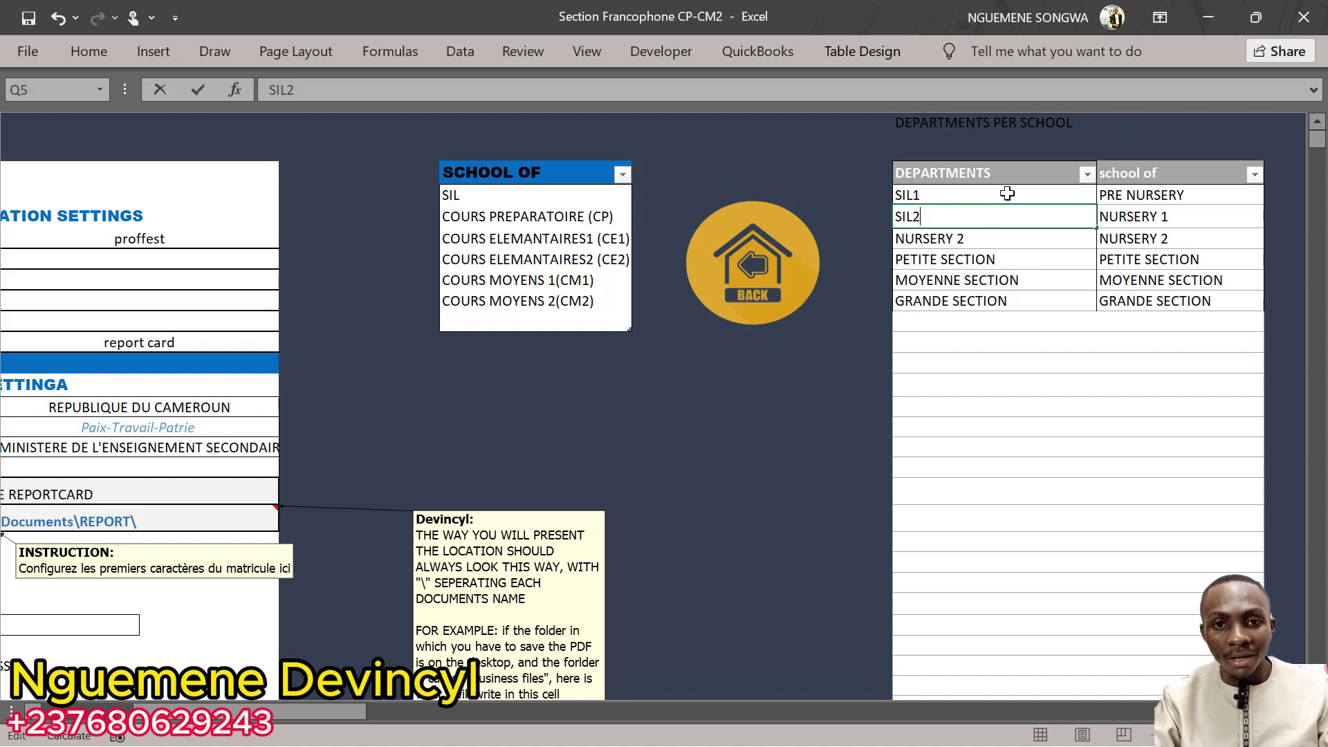
left_click(1177, 193)
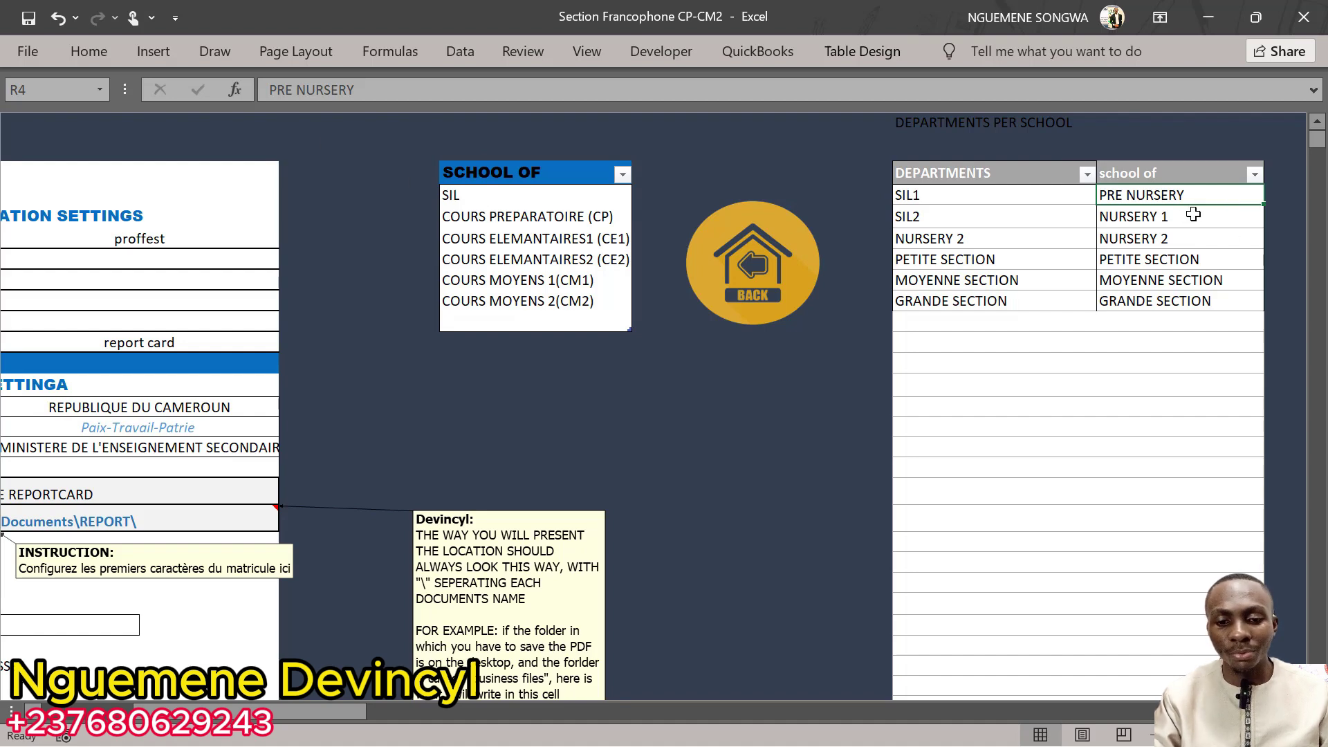
Step: Set the school of entry to SIL for both the SIL1 and SIL2 departments
type("SIL")
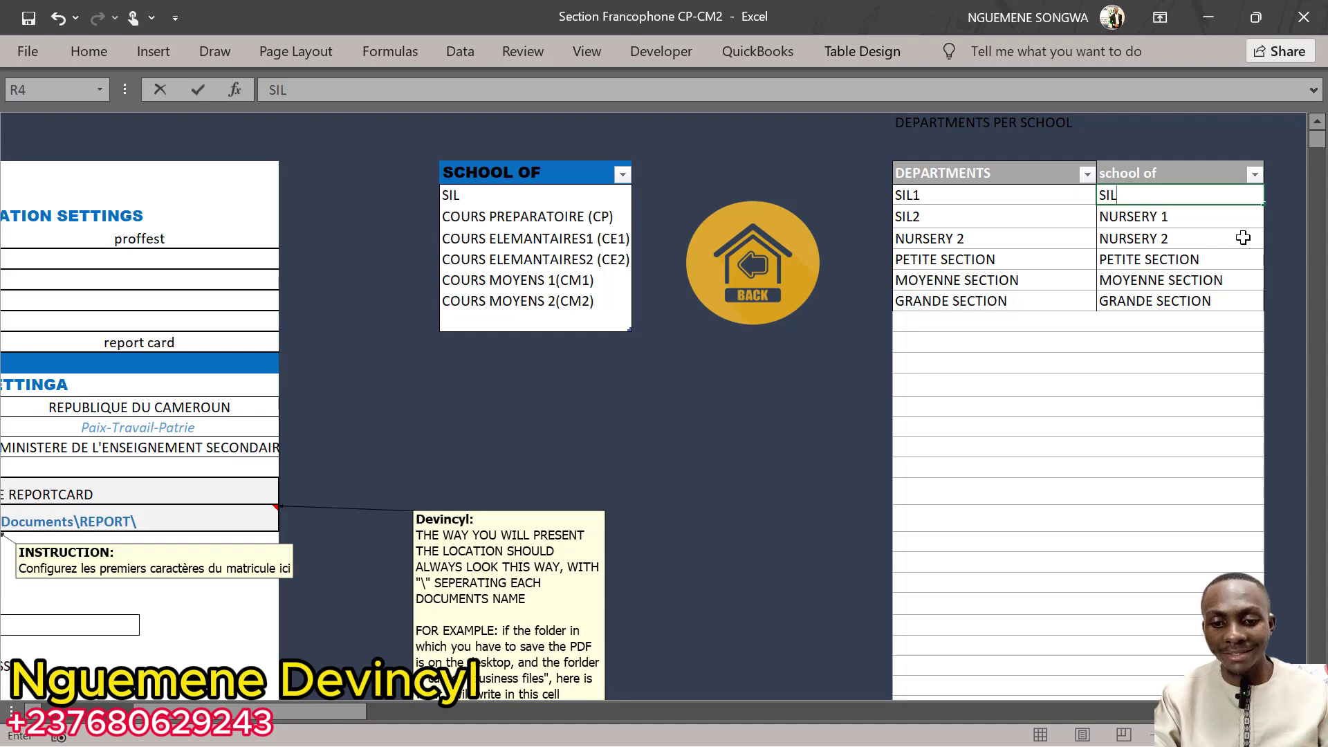
left_click(933, 240)
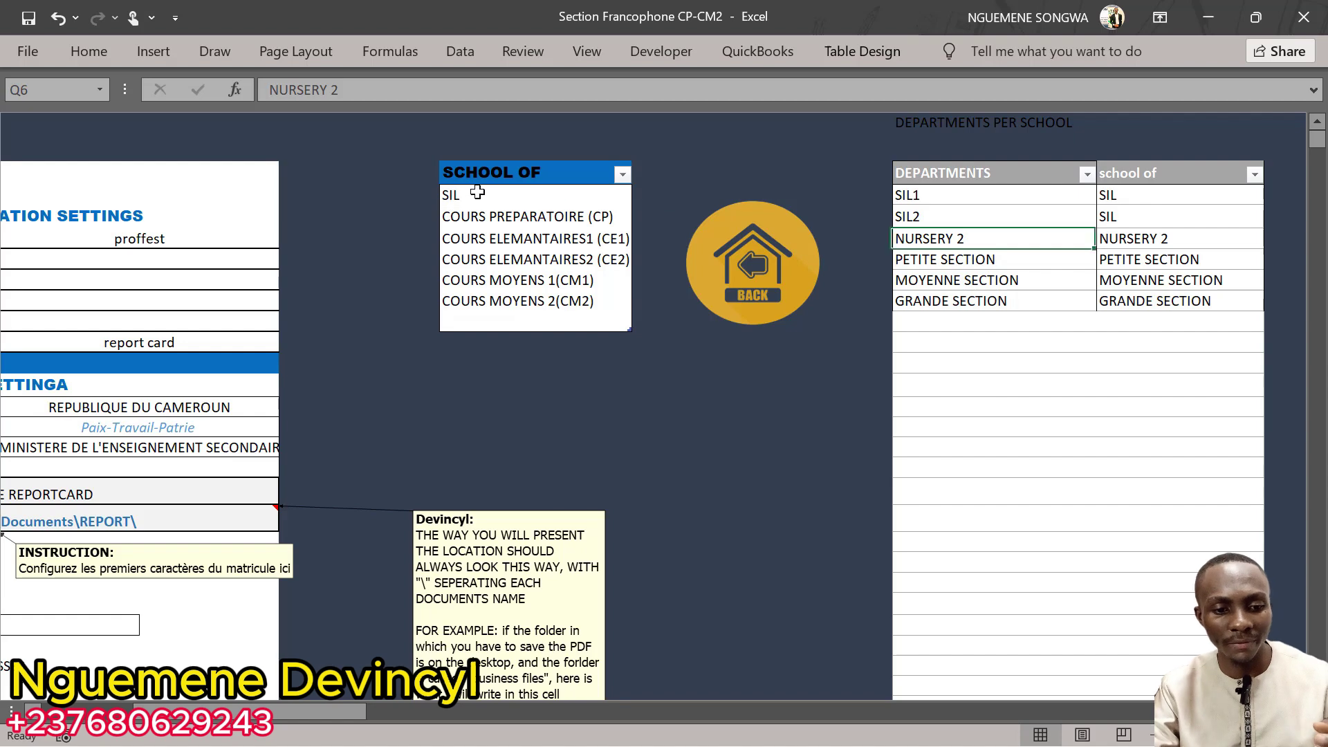
Step: Copy the classes COURS PREPARATOIRE (CP) to COURS MOYENS 2(CM2) into both columns of the departments table, starting at the third row
left_click_drag(478, 193, 464, 303)
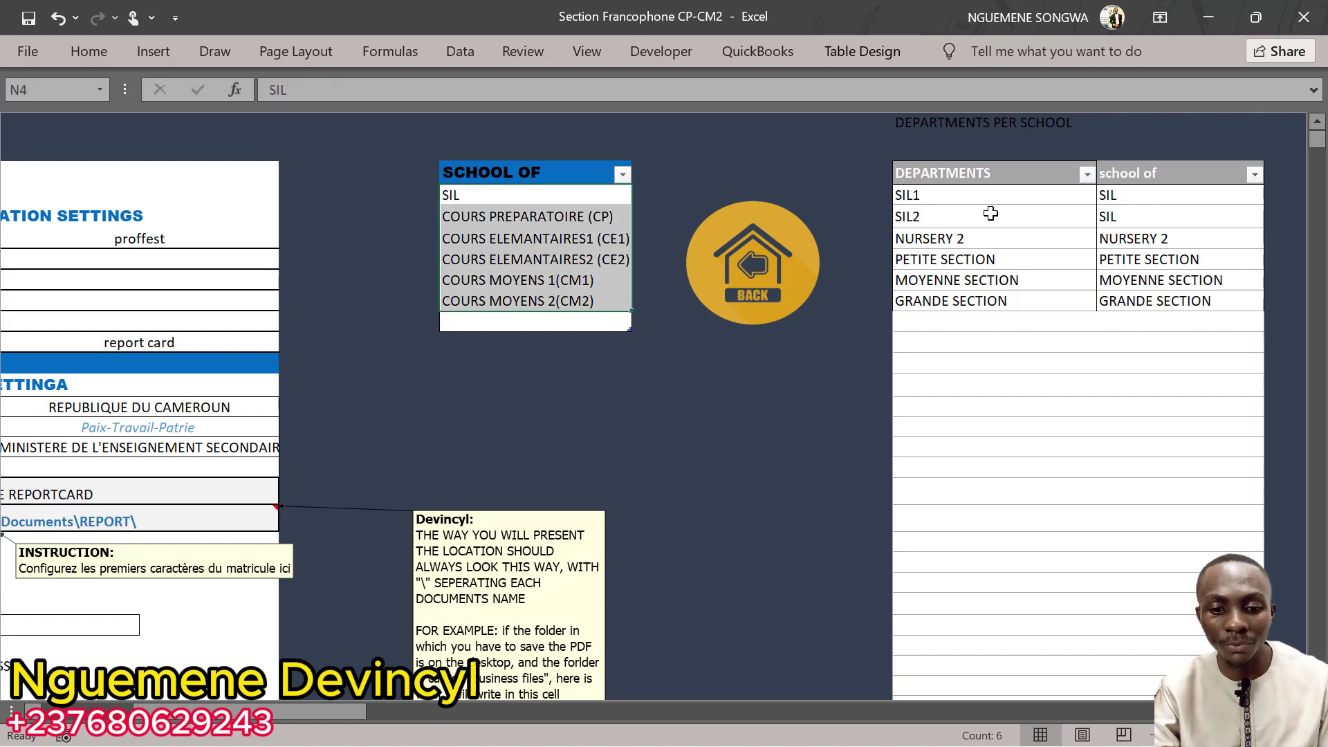
left_click_drag(981, 200, 969, 303)
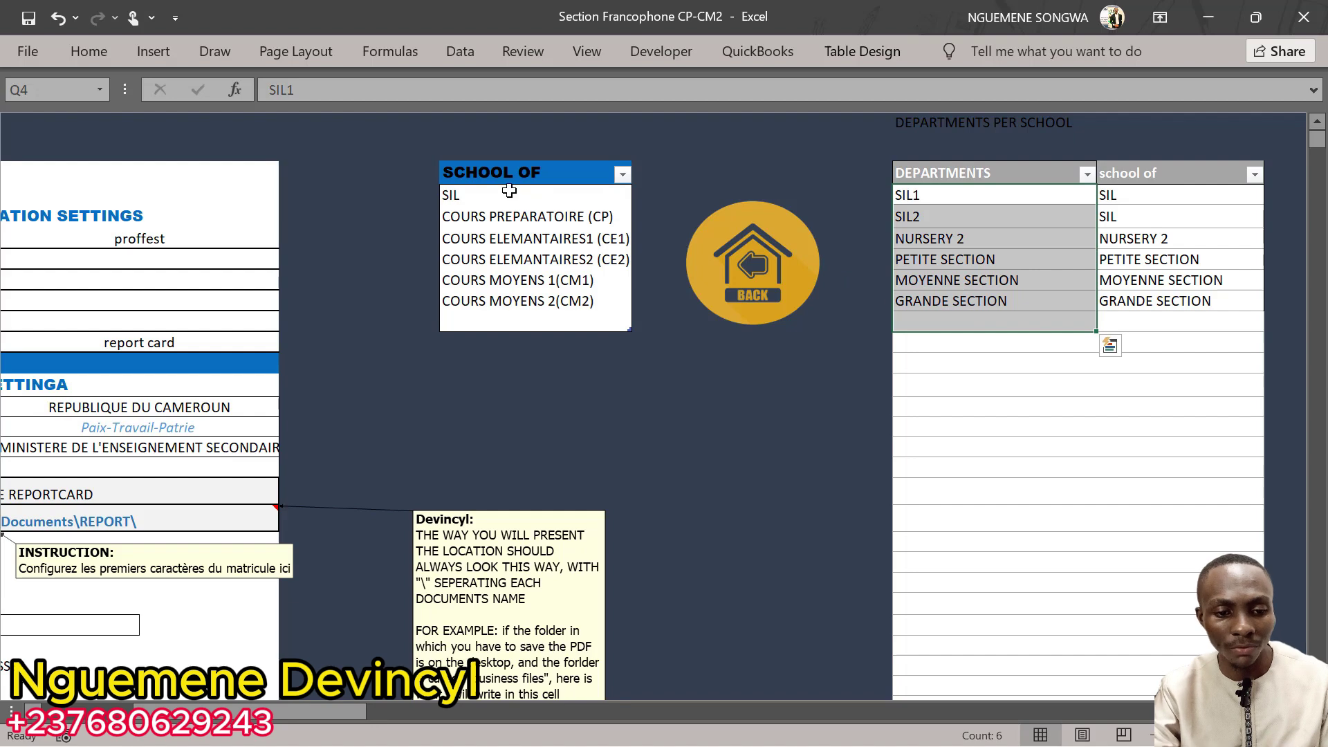
left_click_drag(447, 191, 520, 311)
left_click_drag(1035, 195, 1038, 302)
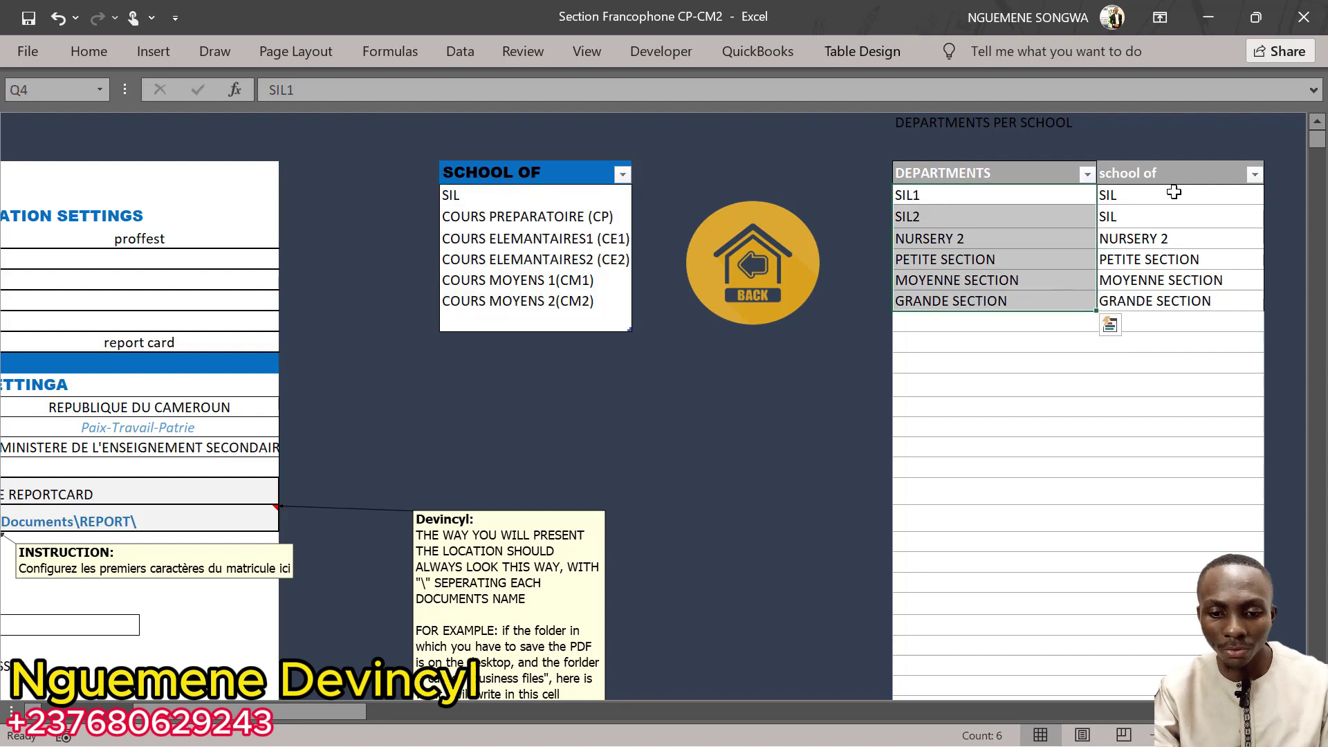
left_click_drag(1171, 194, 1173, 305)
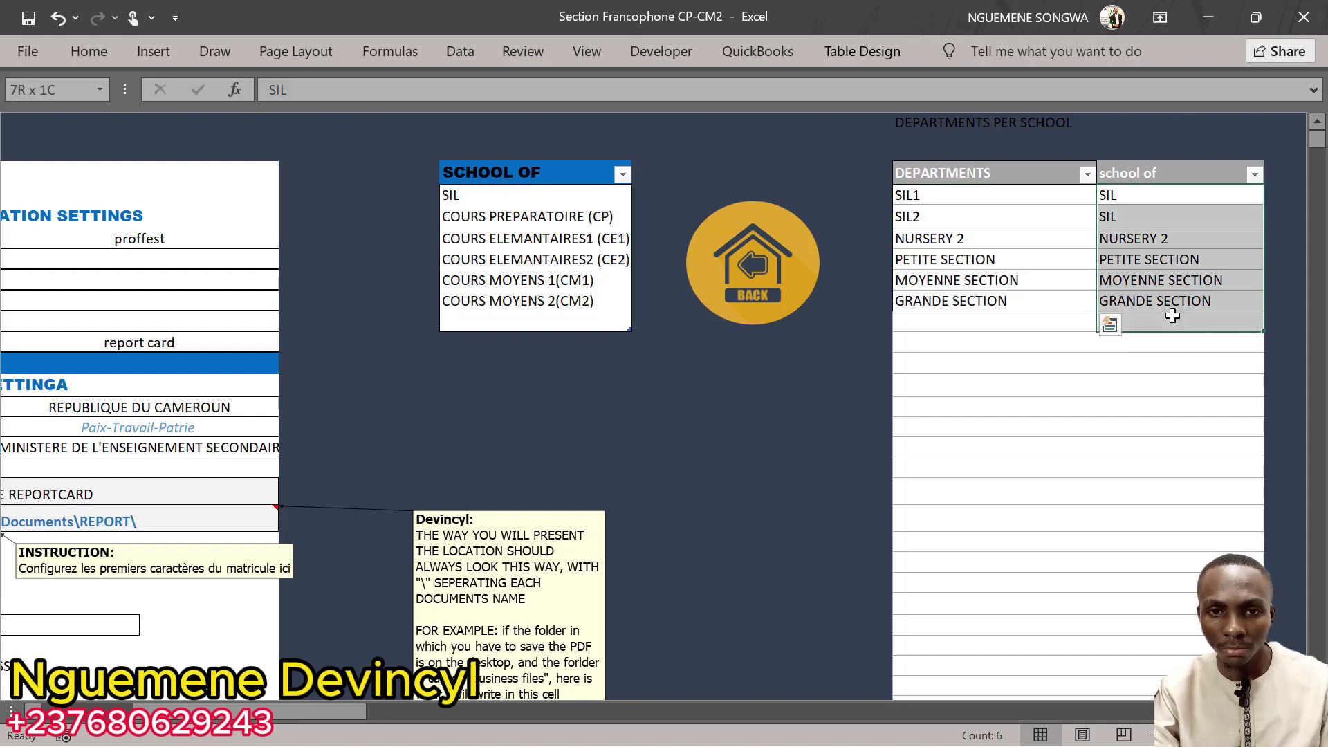
left_click(520, 216)
left_click_drag(520, 216, 517, 298)
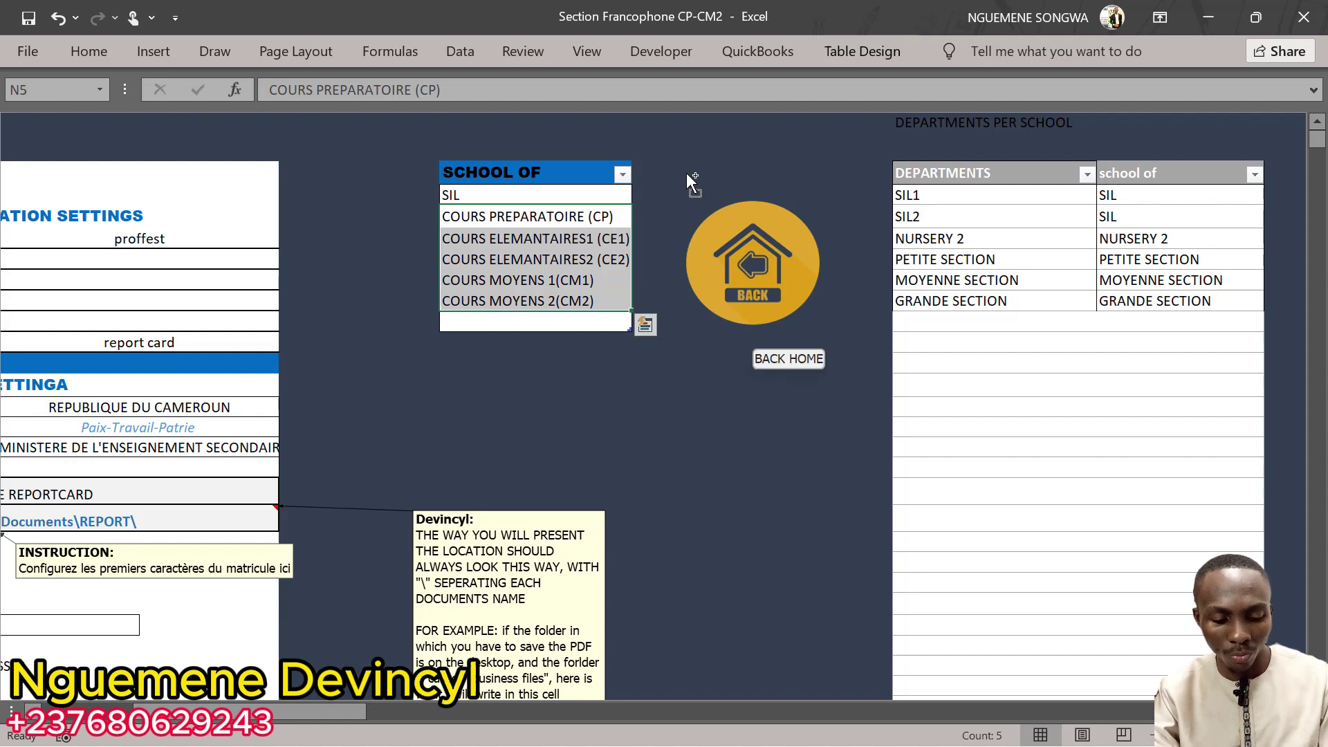
key("ctrl+c")
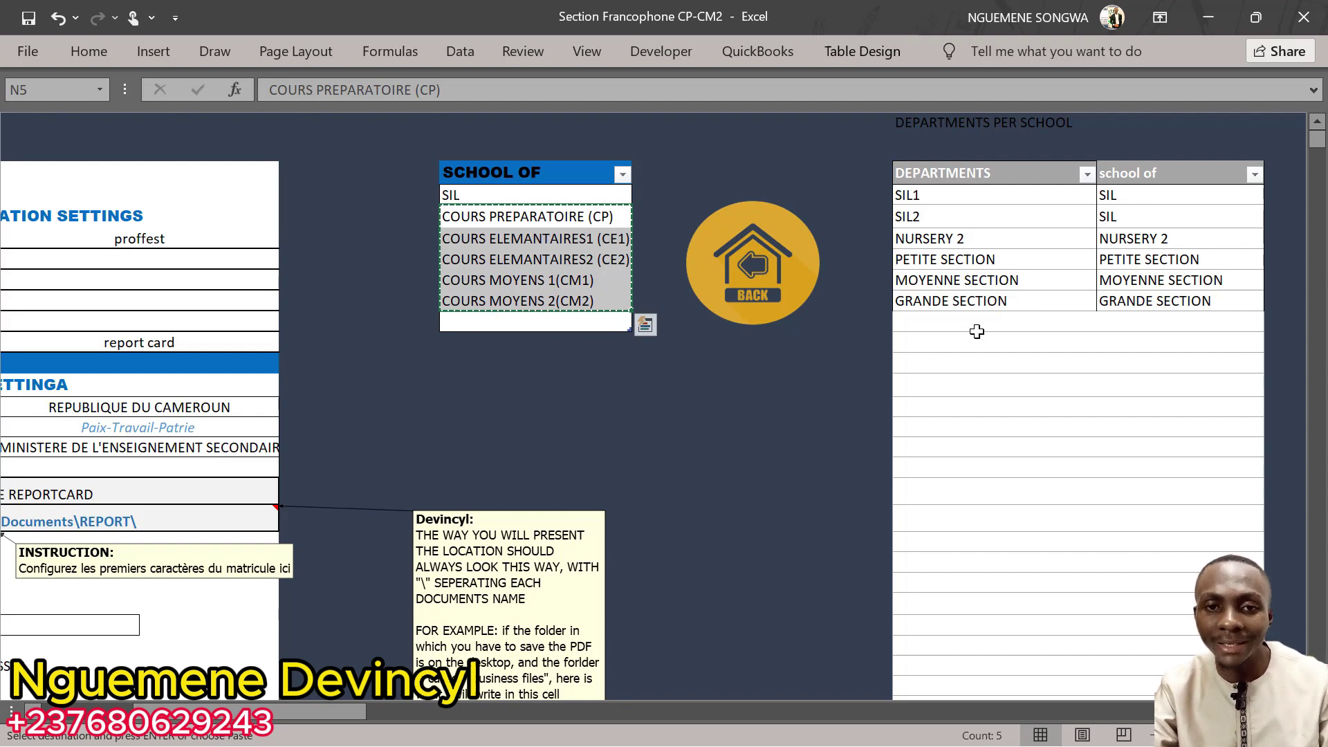
left_click(990, 238)
key("ctrl+v")
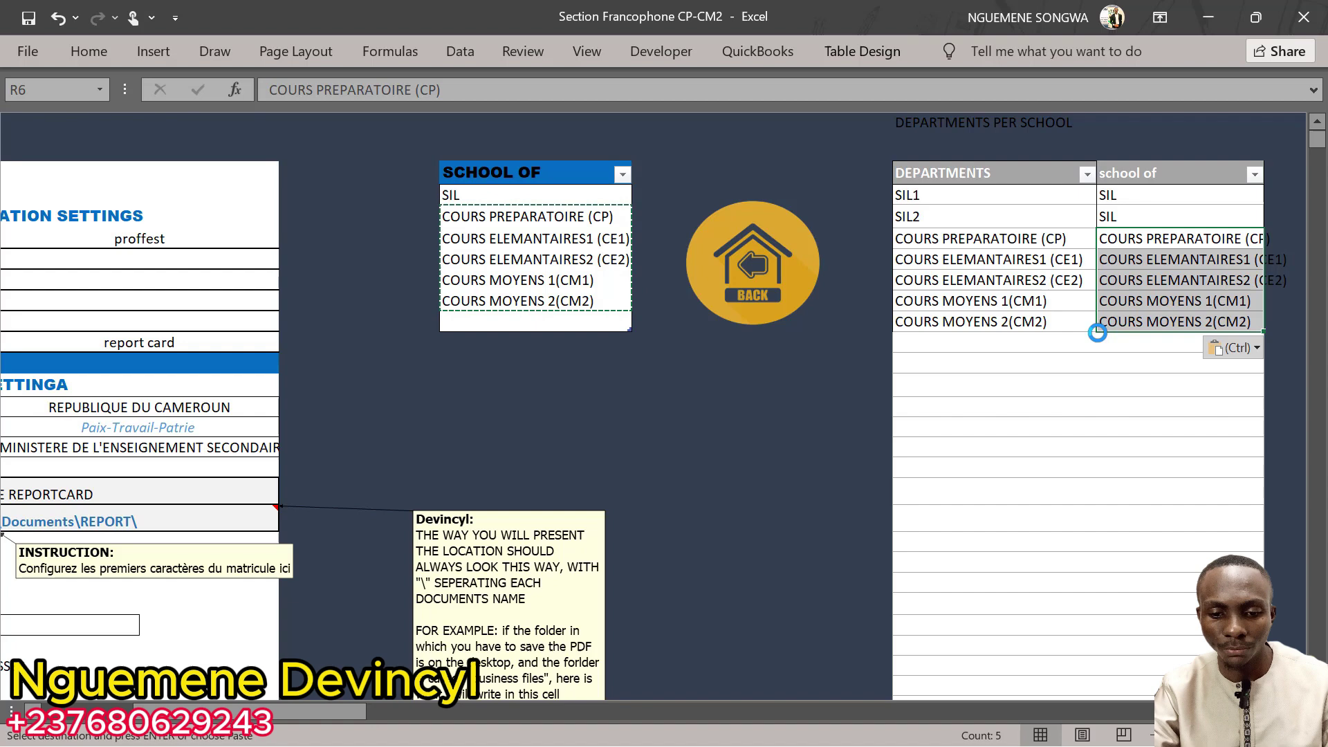
Step: Check the DEPARTMENTS and school of columns row by row against the classes in the SCHOOL OF list
left_click(1048, 344)
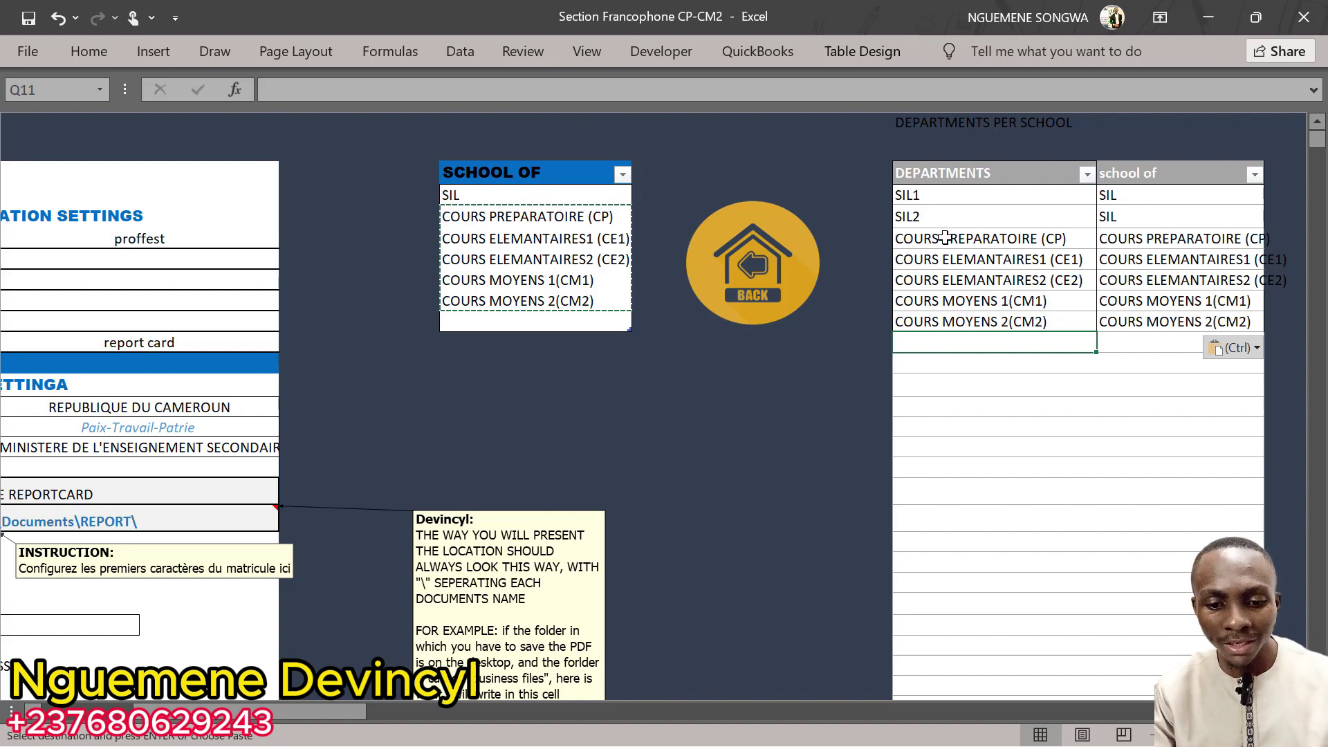
left_click_drag(1045, 195, 1079, 406)
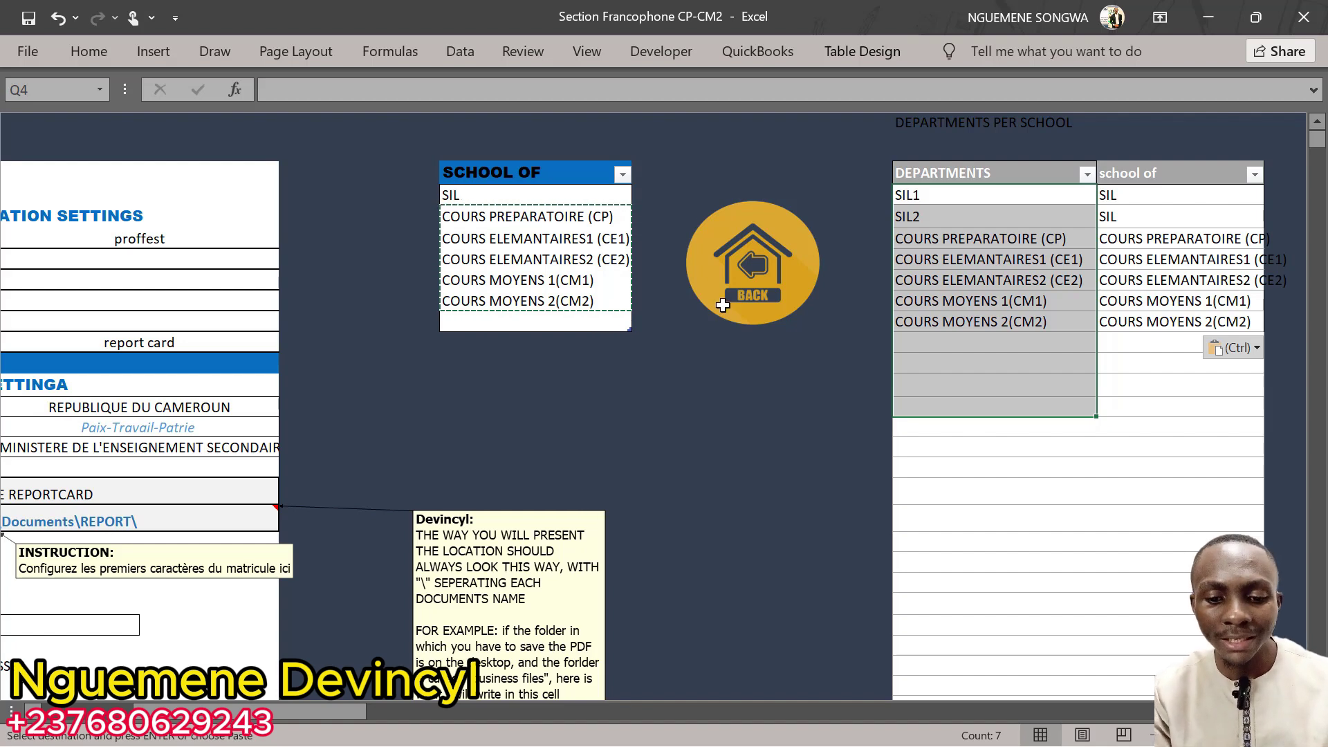
left_click_drag(1179, 195, 1180, 426)
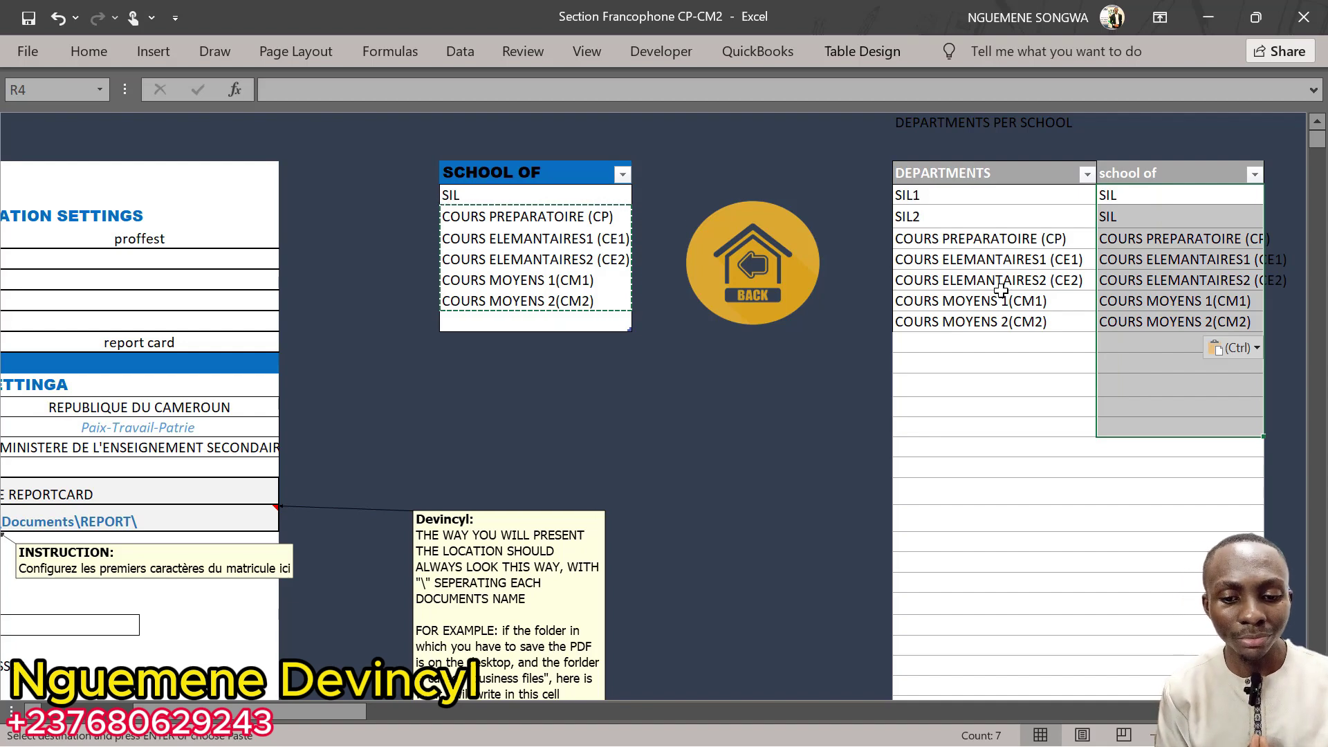
key("shift+Up")
key("shift+Up")
key("shift+Up")
key("shift+Up")
key("shift+Up")
key("shift+Up")
key("shift+Up")
key("shift+Up")
key("shift+Up")
key("shift+Up")
key("shift+Up")
key("Down")
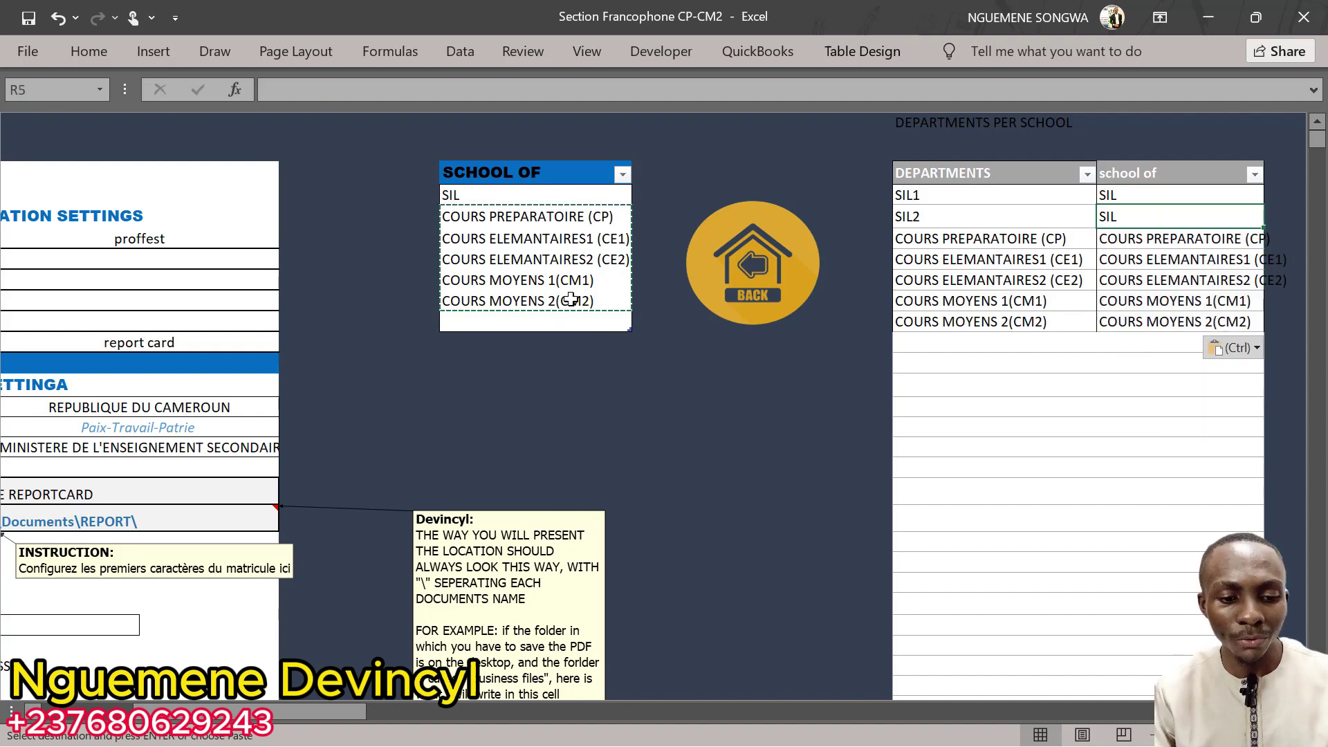
key("Down")
key("Left")
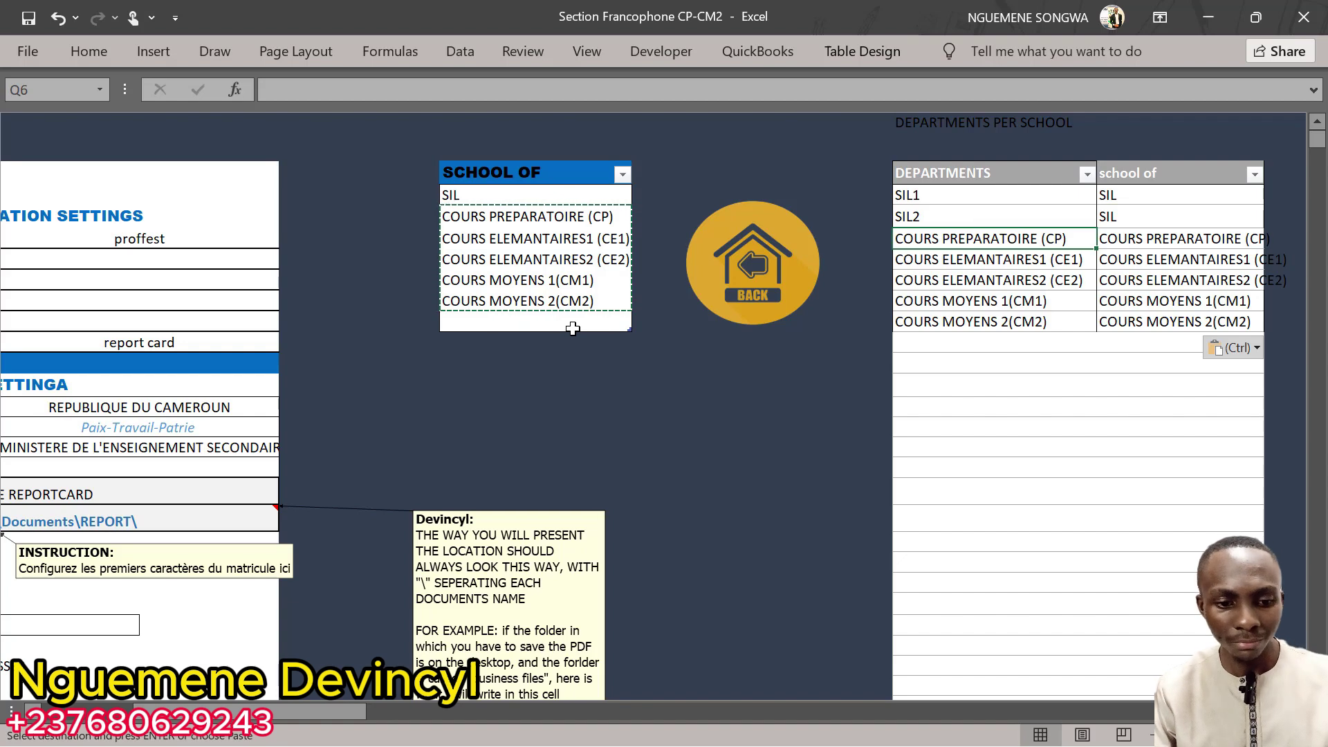
key("Up")
key("Left")
key("Left")
key("Left")
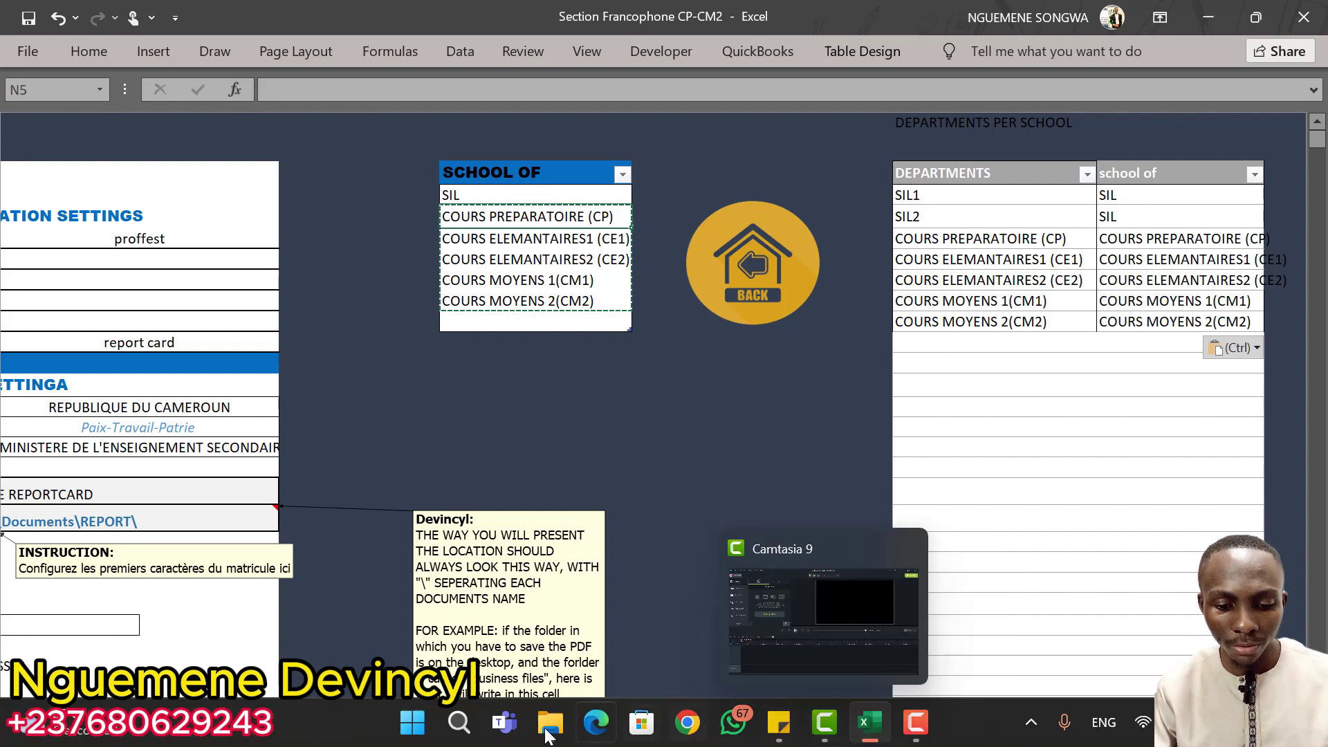
Step: Switch to File Explorer, review the Maternelle, Anglophone and Francophone workbooks in the ecole folder, and return to the Excel workbook
mouse_move(552, 723)
left_click(555, 620)
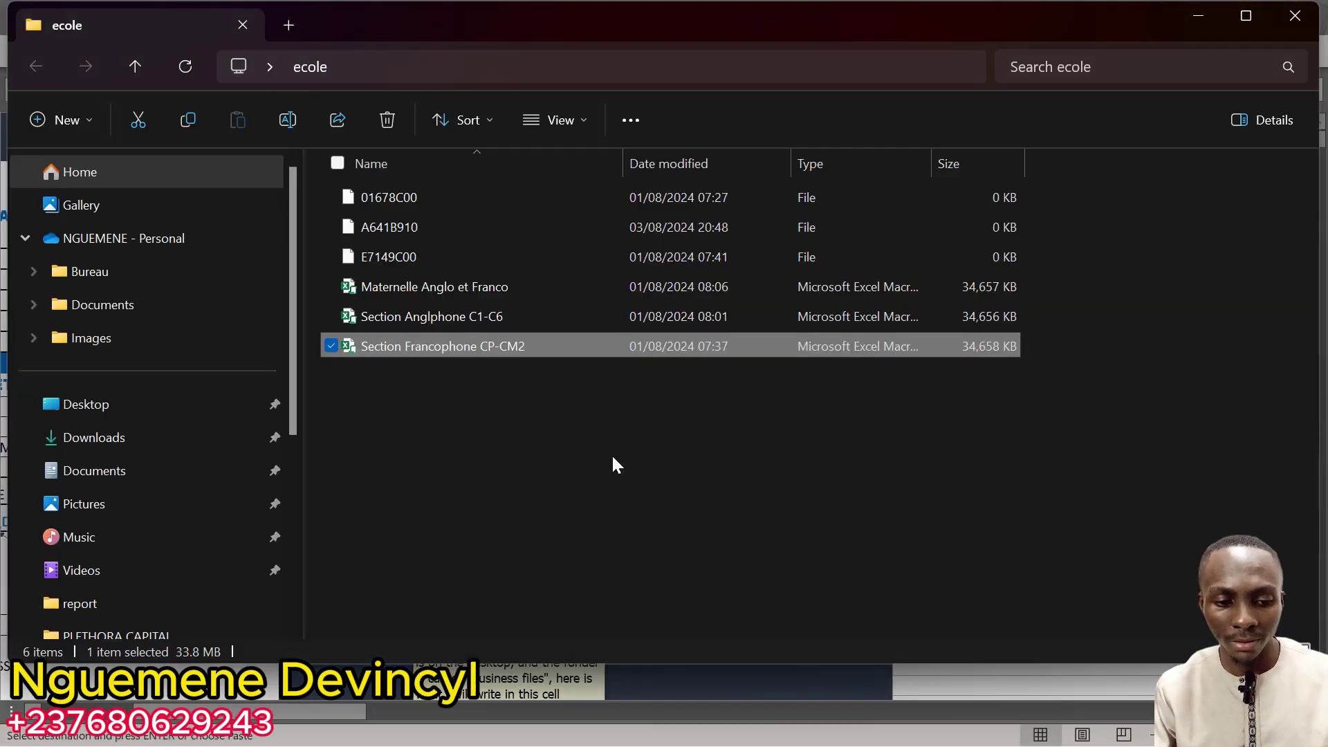
left_click(573, 450)
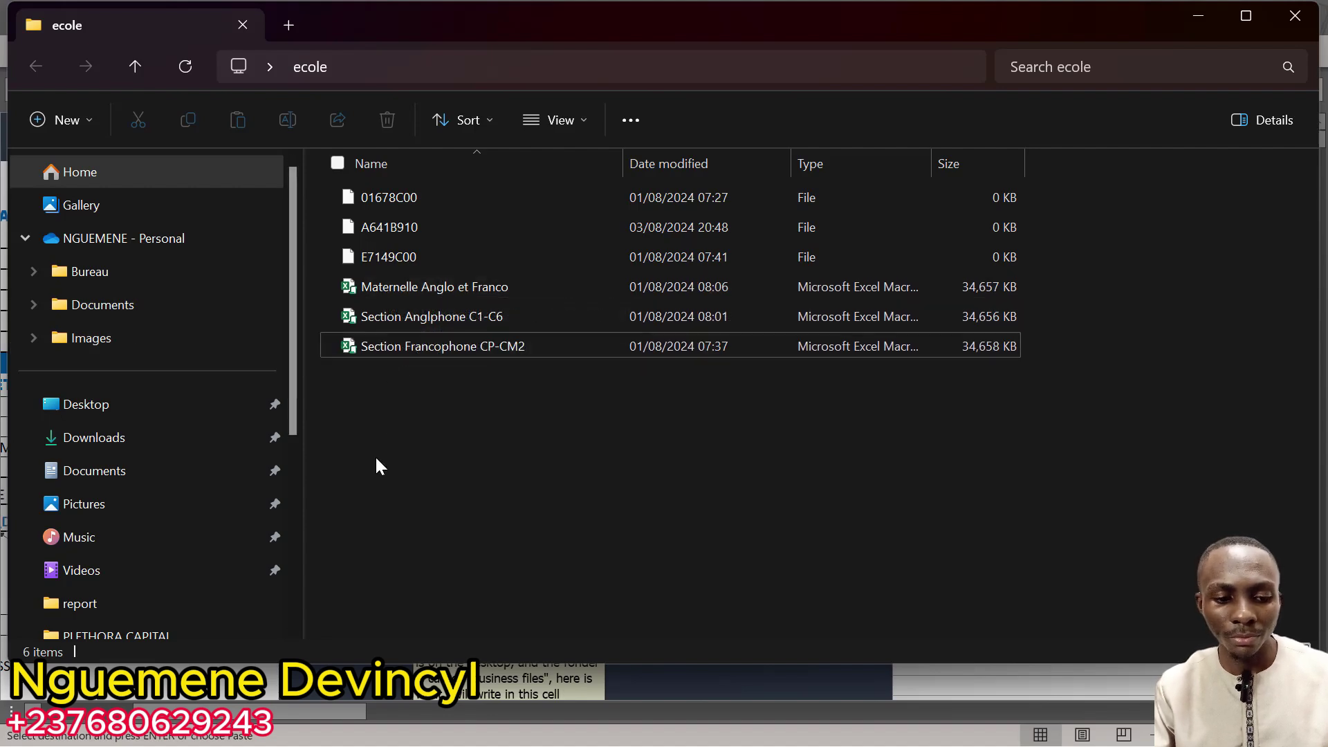
left_click(404, 285)
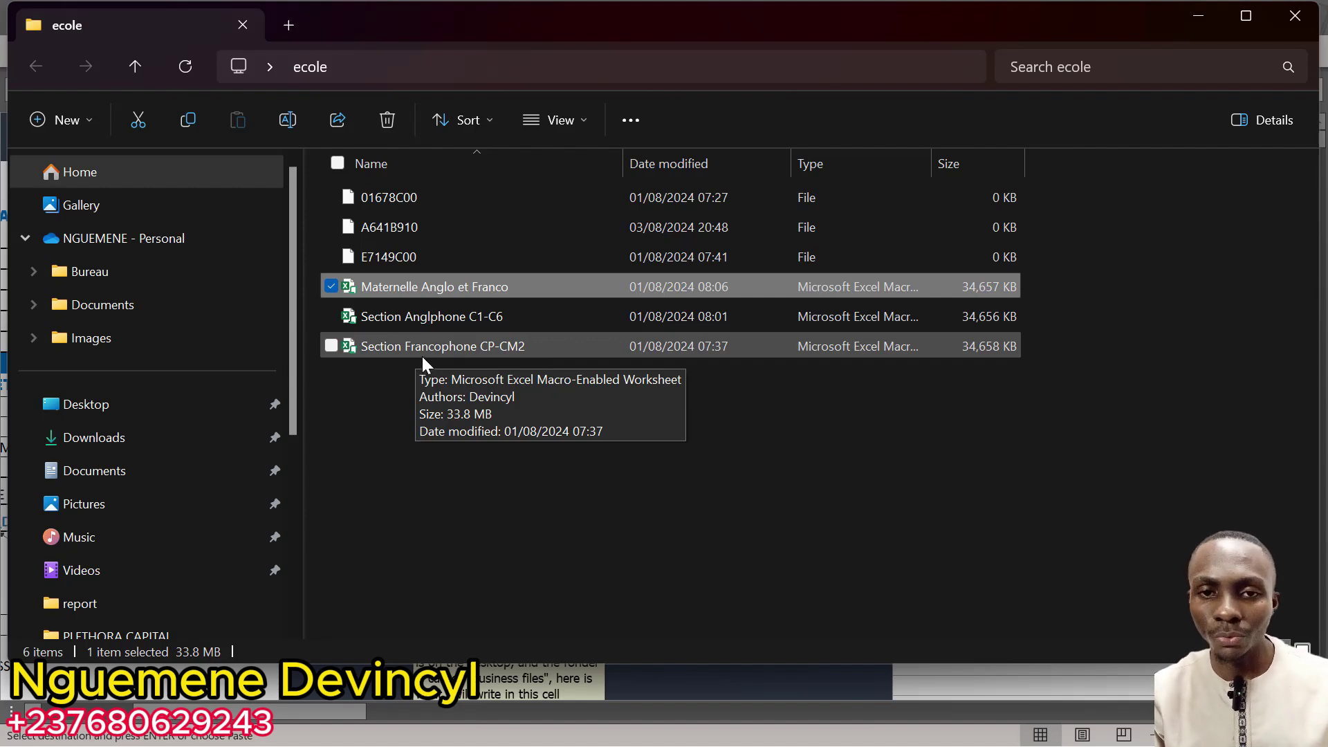
left_click_drag(391, 448, 422, 286)
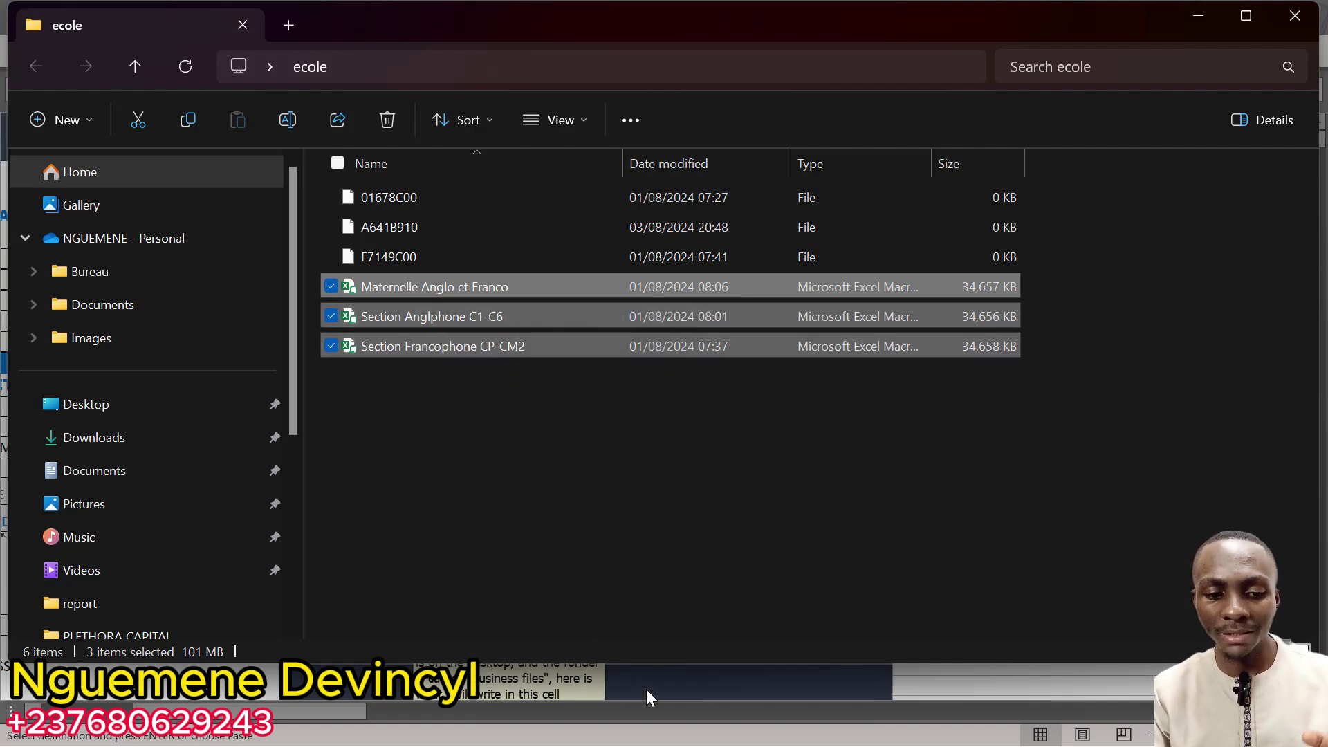
left_click(941, 710)
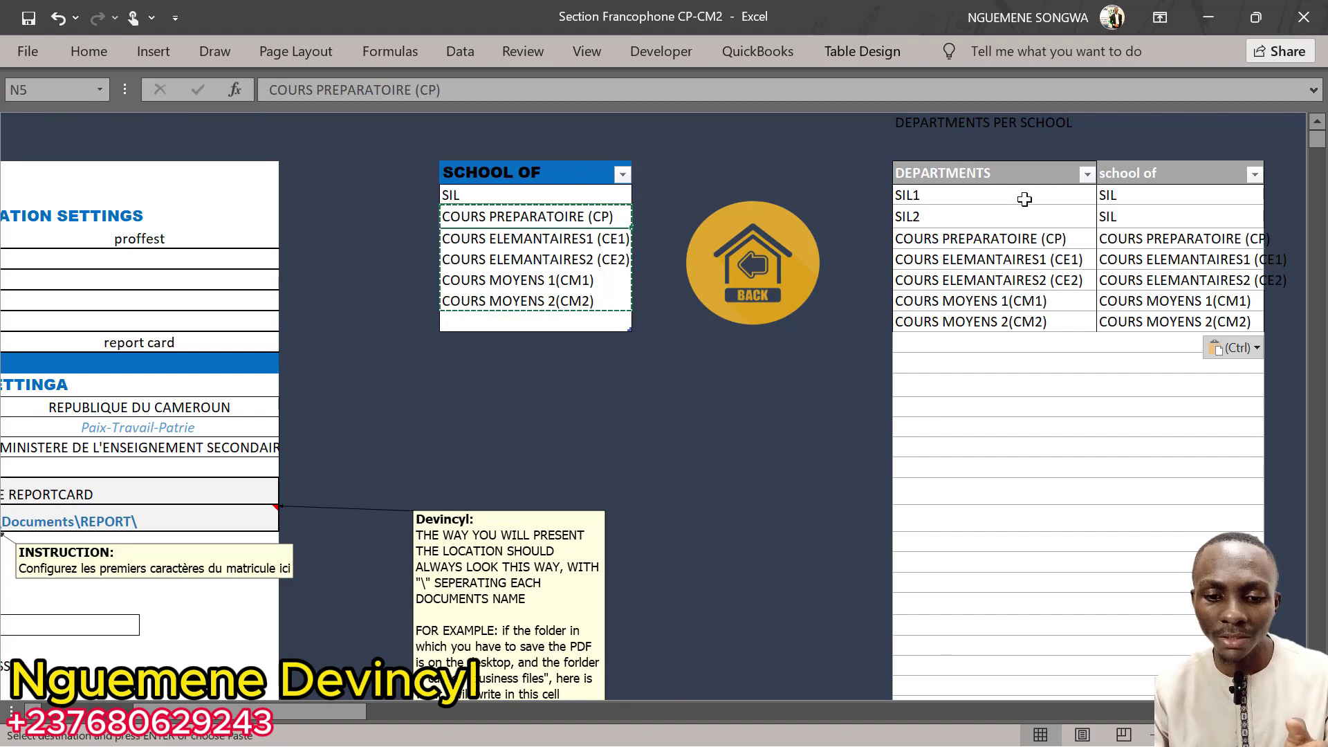
Step: Leave the settings sheet for the home page and open the subject management sheet
left_click_drag(1025, 199, 1002, 427)
left_click(762, 312)
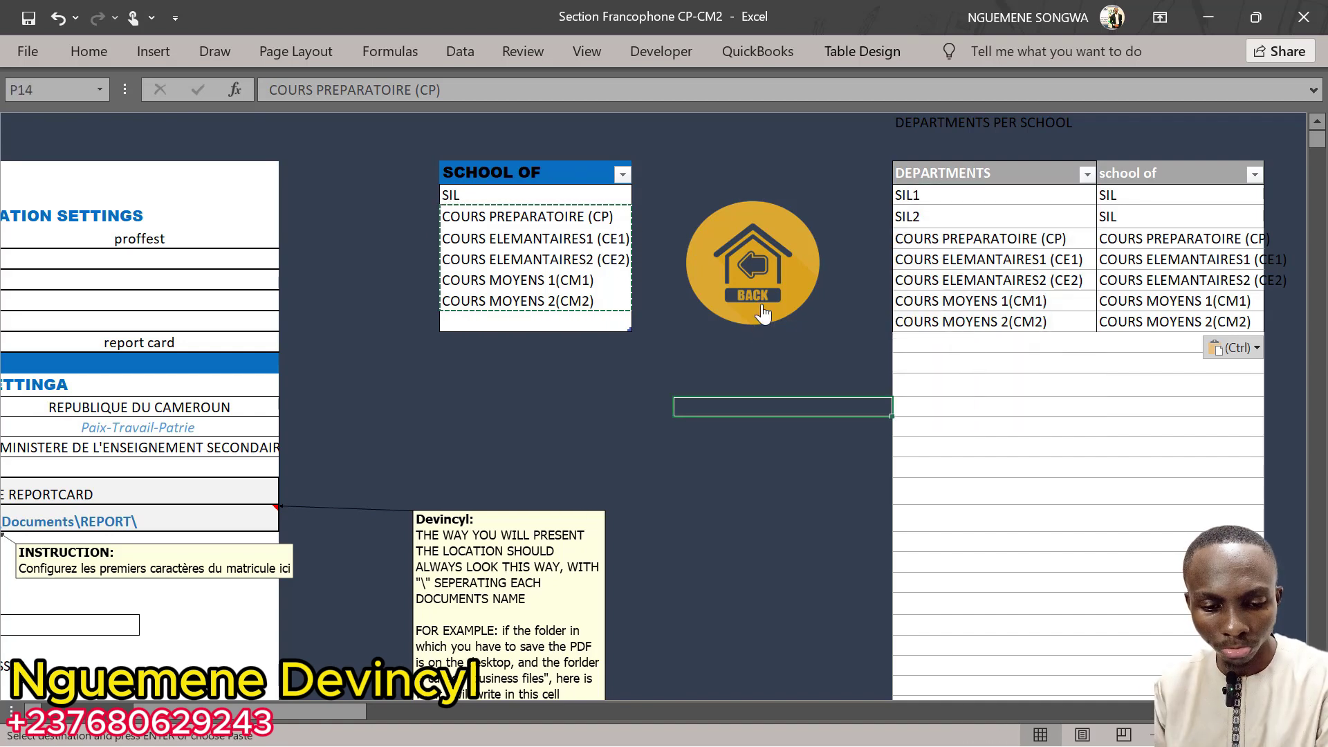
left_click(754, 291)
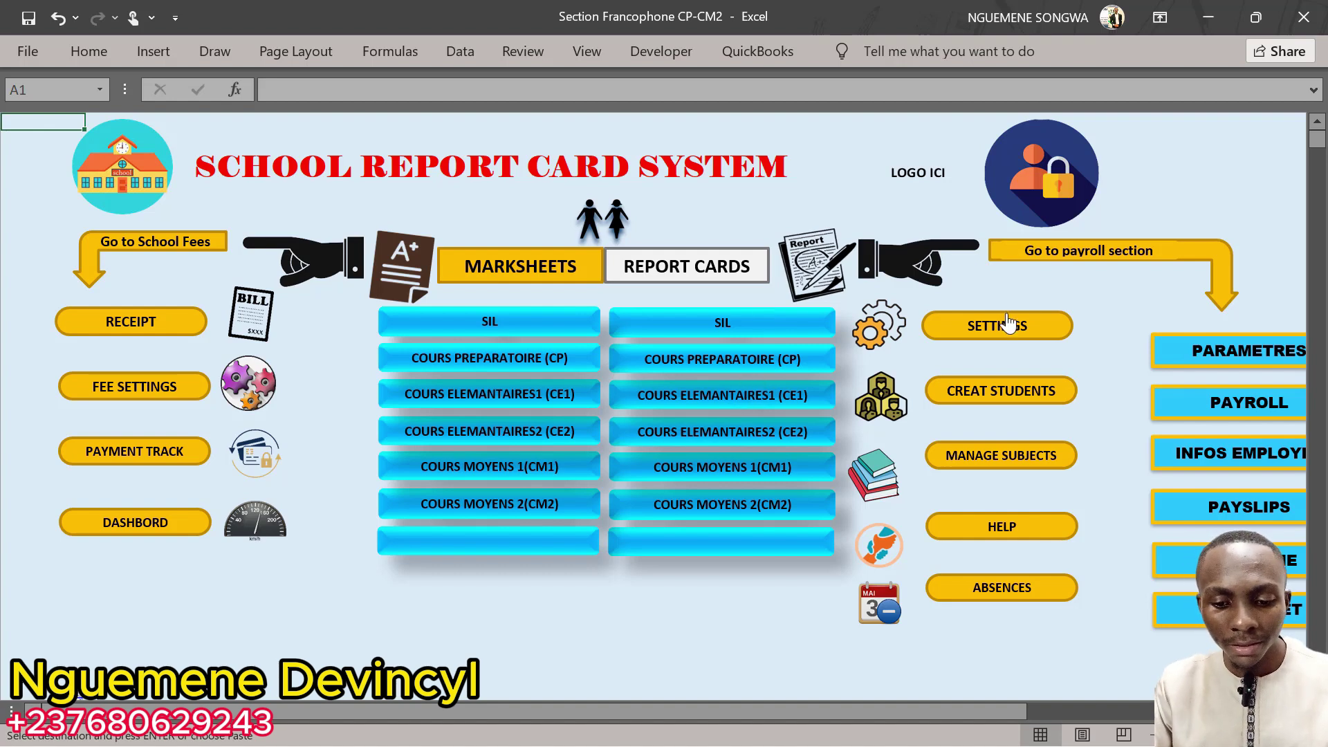
left_click(1006, 471)
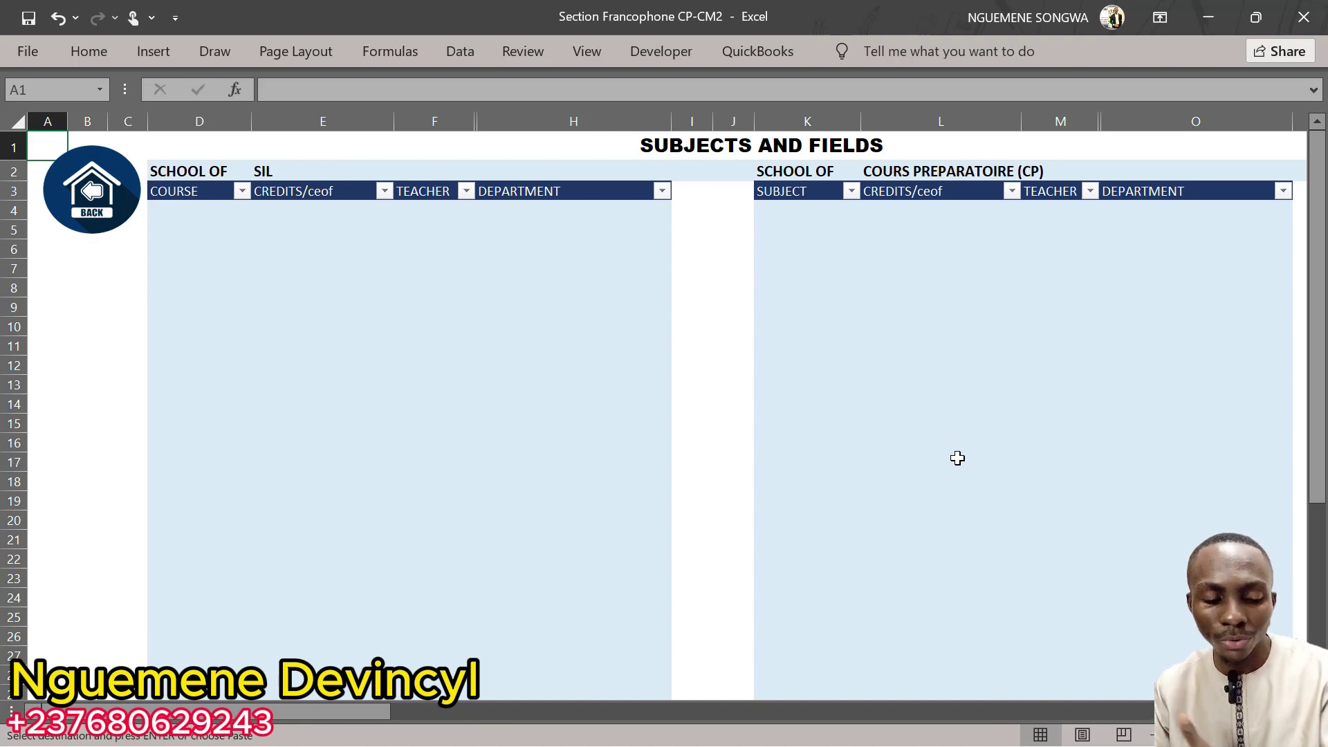
Step: Enter MATHEMATICS and ENGLISH as the first two courses in the SIL table of the SUBJECTS AND FIELDS sheet
scroll(958, 459, "right", 10)
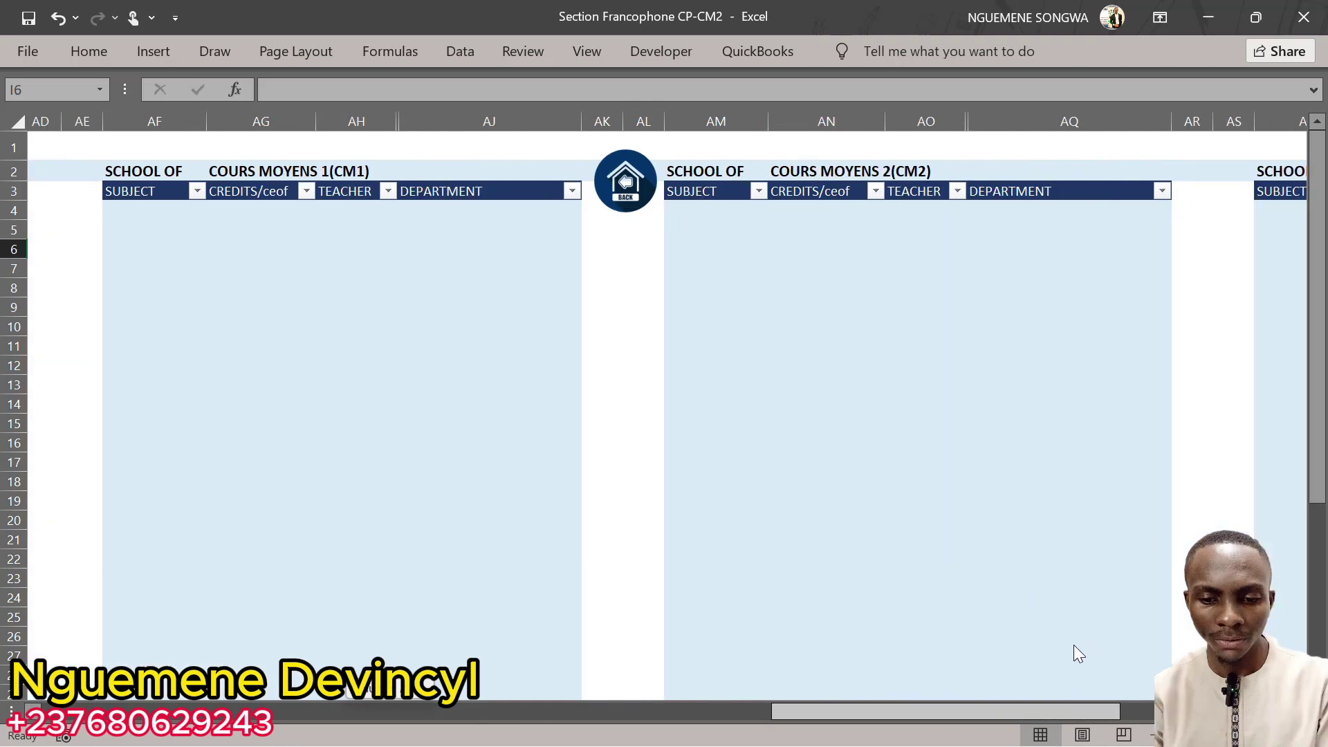
scroll(1133, 653, "left", 10)
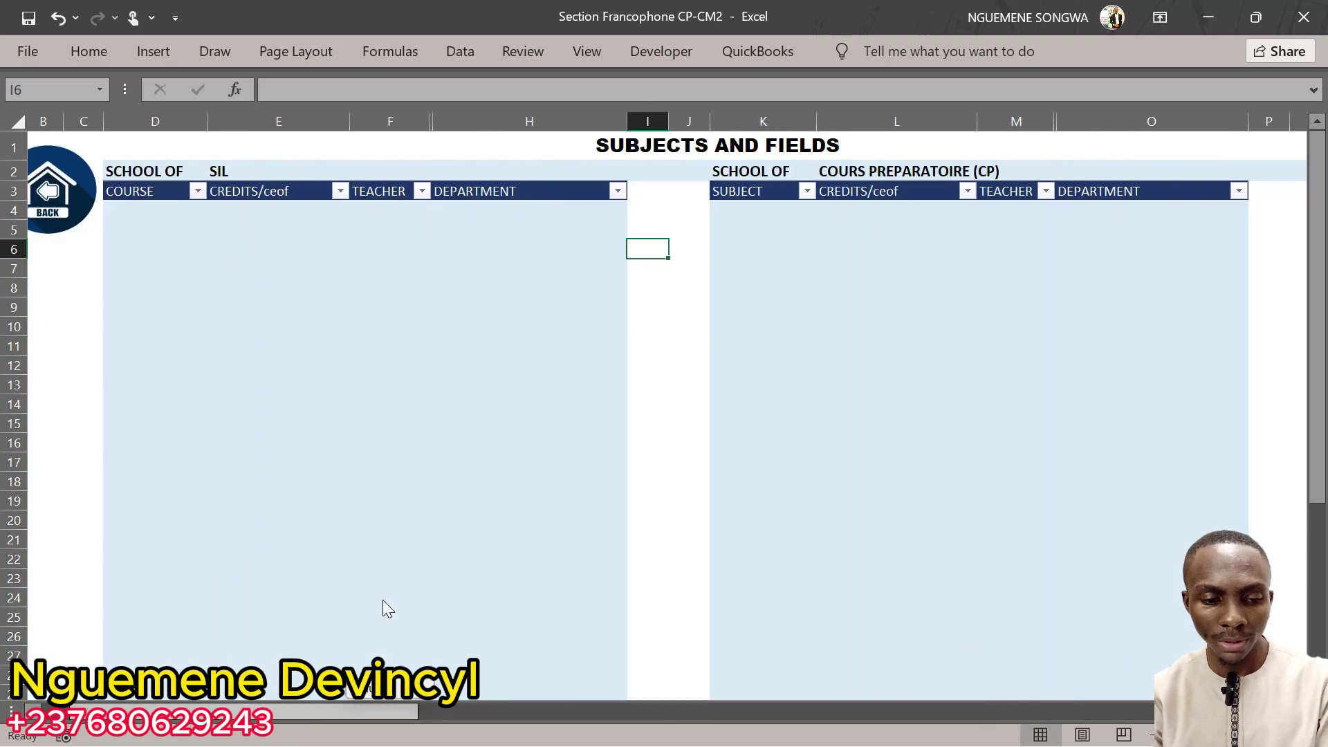
scroll(382, 599, "right", 1)
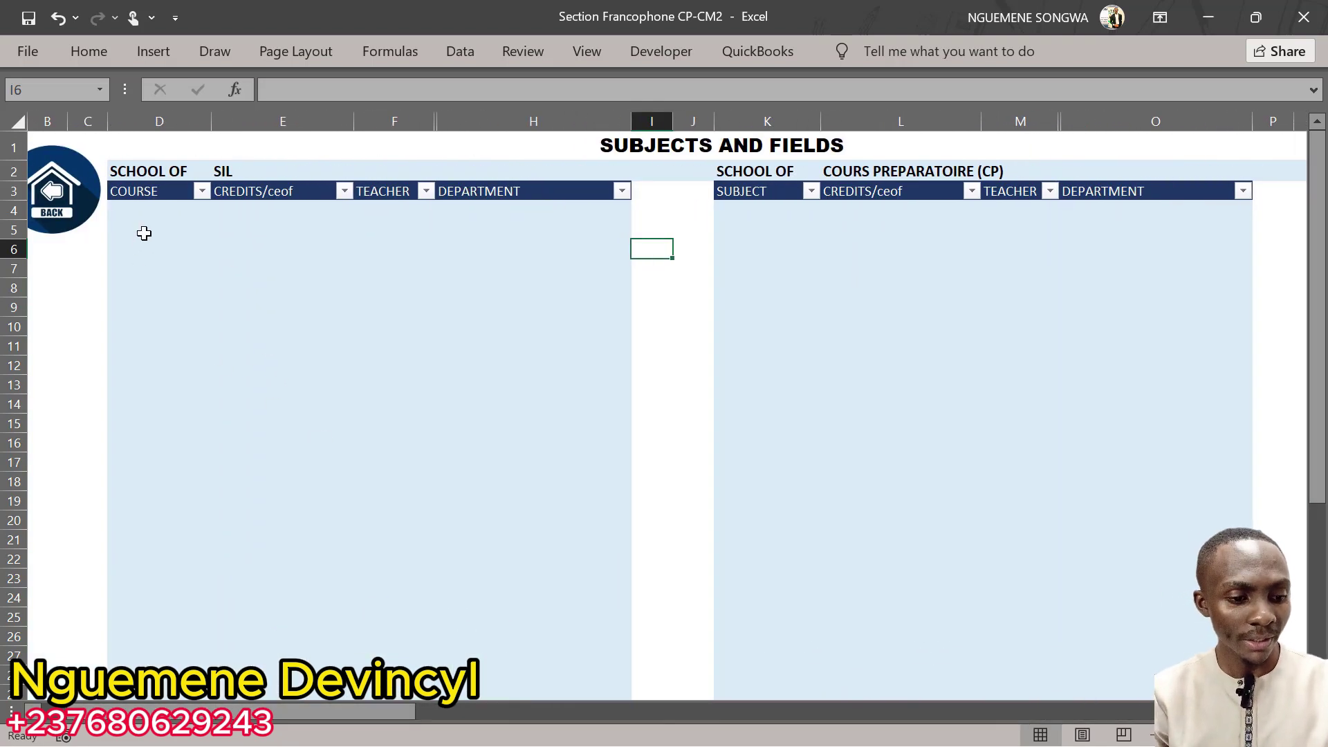
left_click(185, 216)
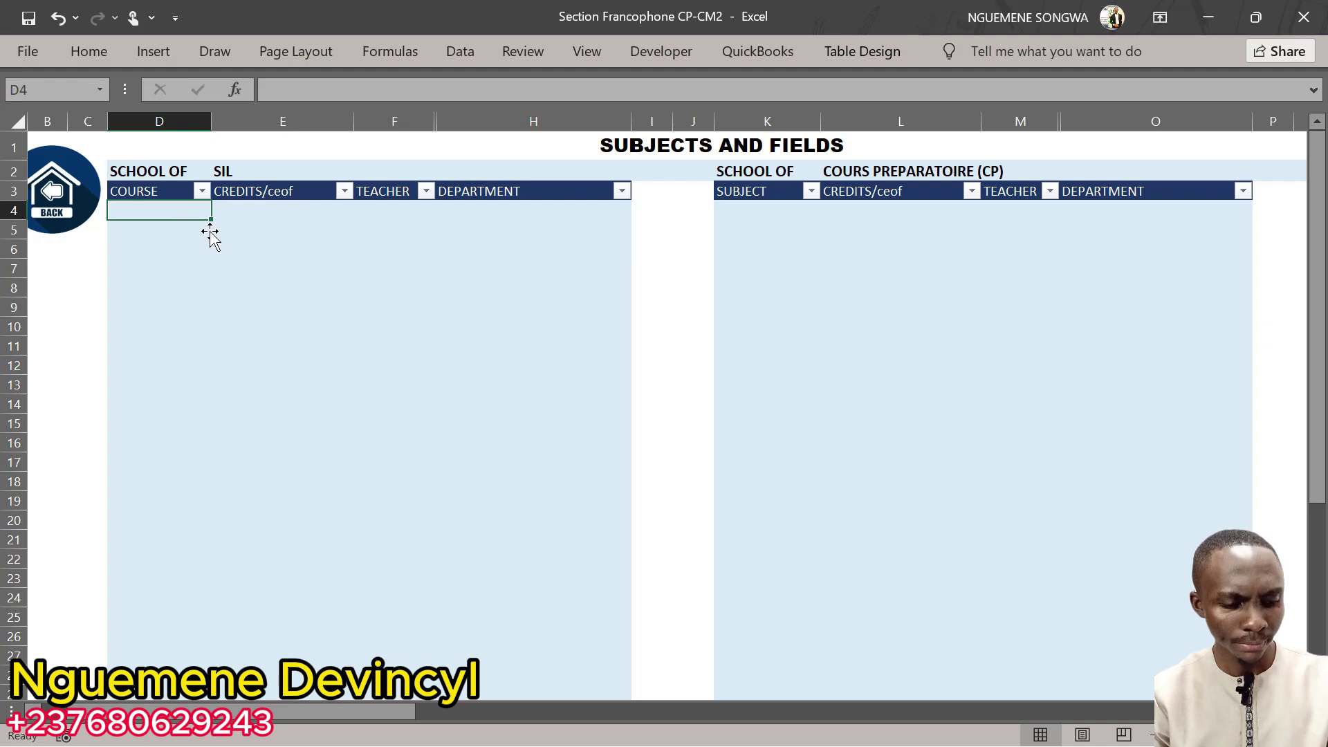
type("MATHEMATICS")
key("Return")
type("ENGLISH")
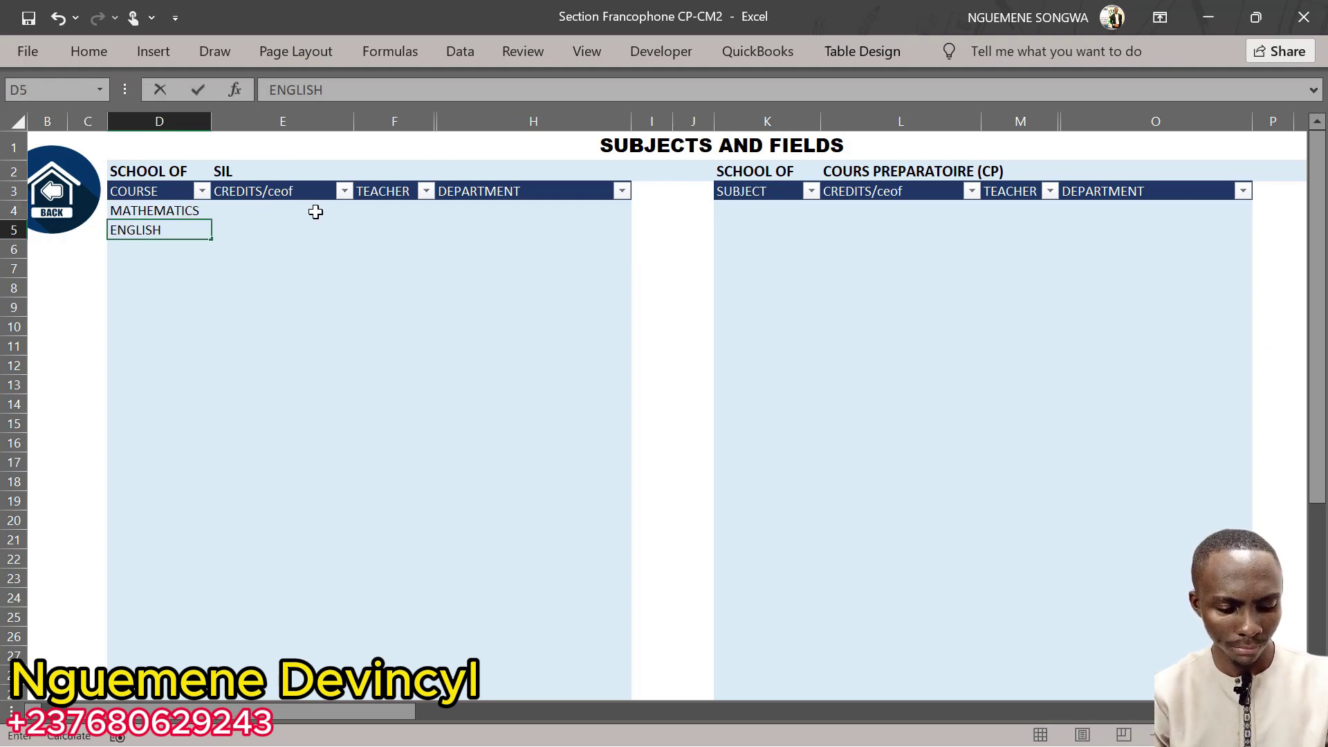
Step: Set the credits to 2 for MATHEMATICS and 1 for ENGLISH, and fill in the teacher's name for each course
left_click(315, 212)
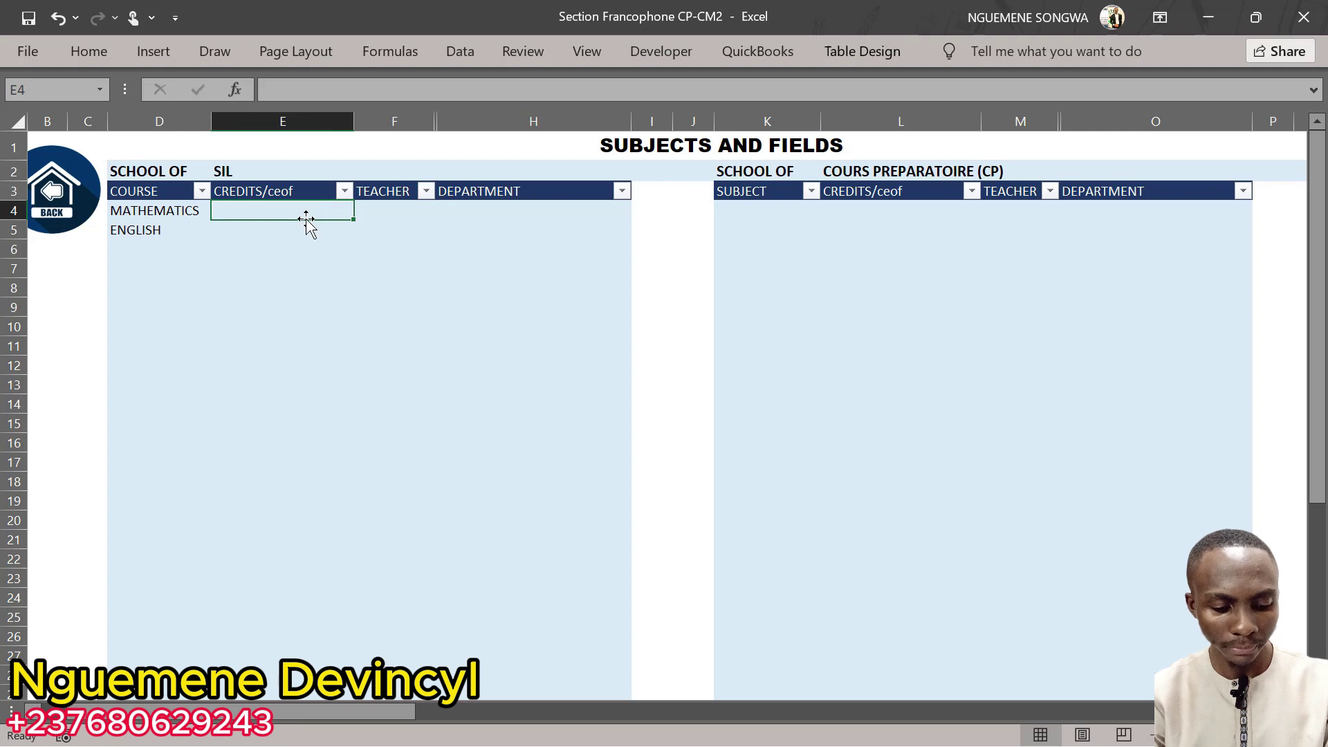
type("2")
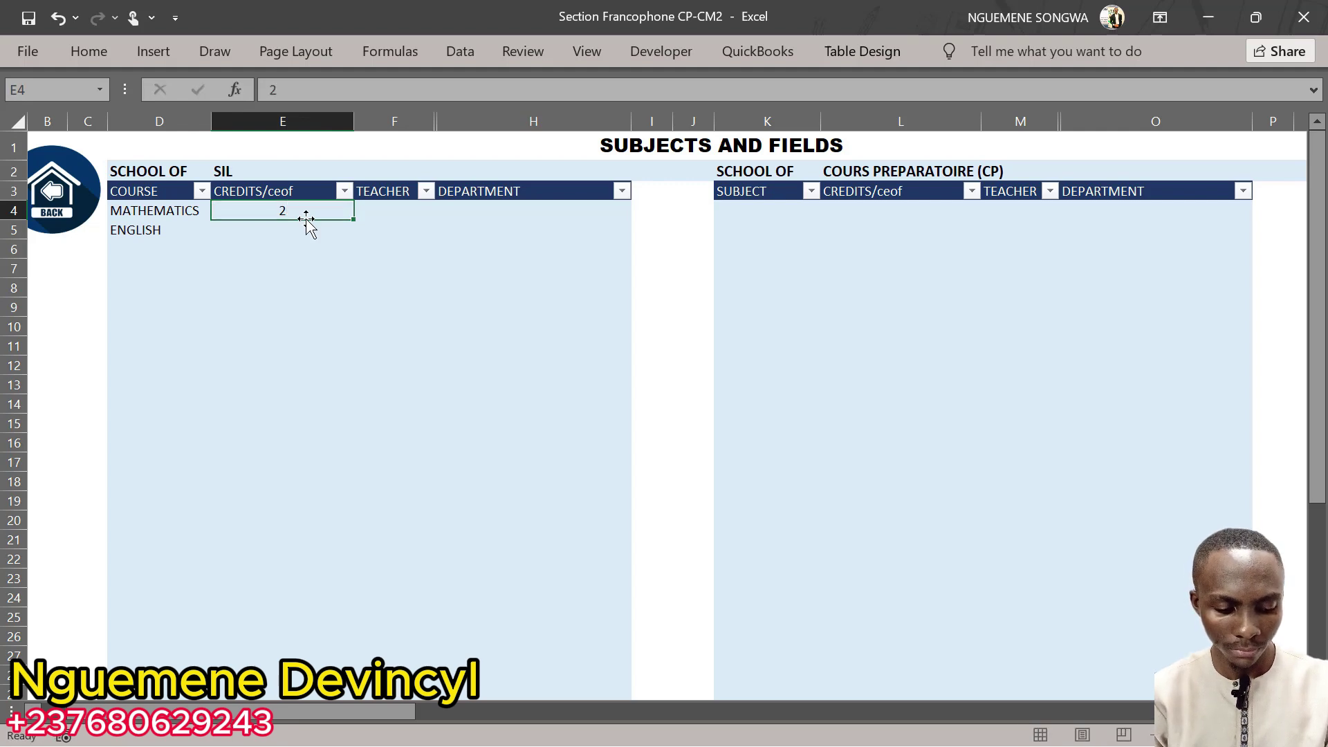
key("Return")
type("1")
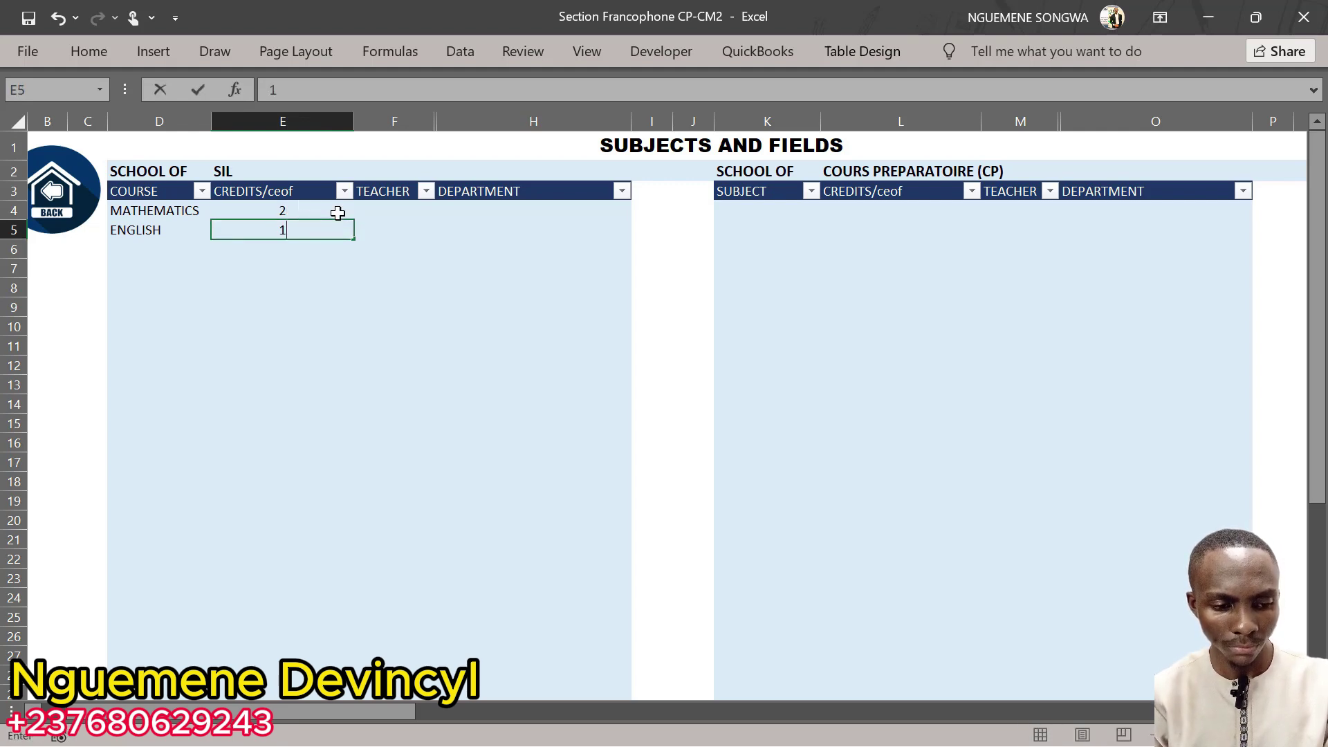
left_click(402, 209)
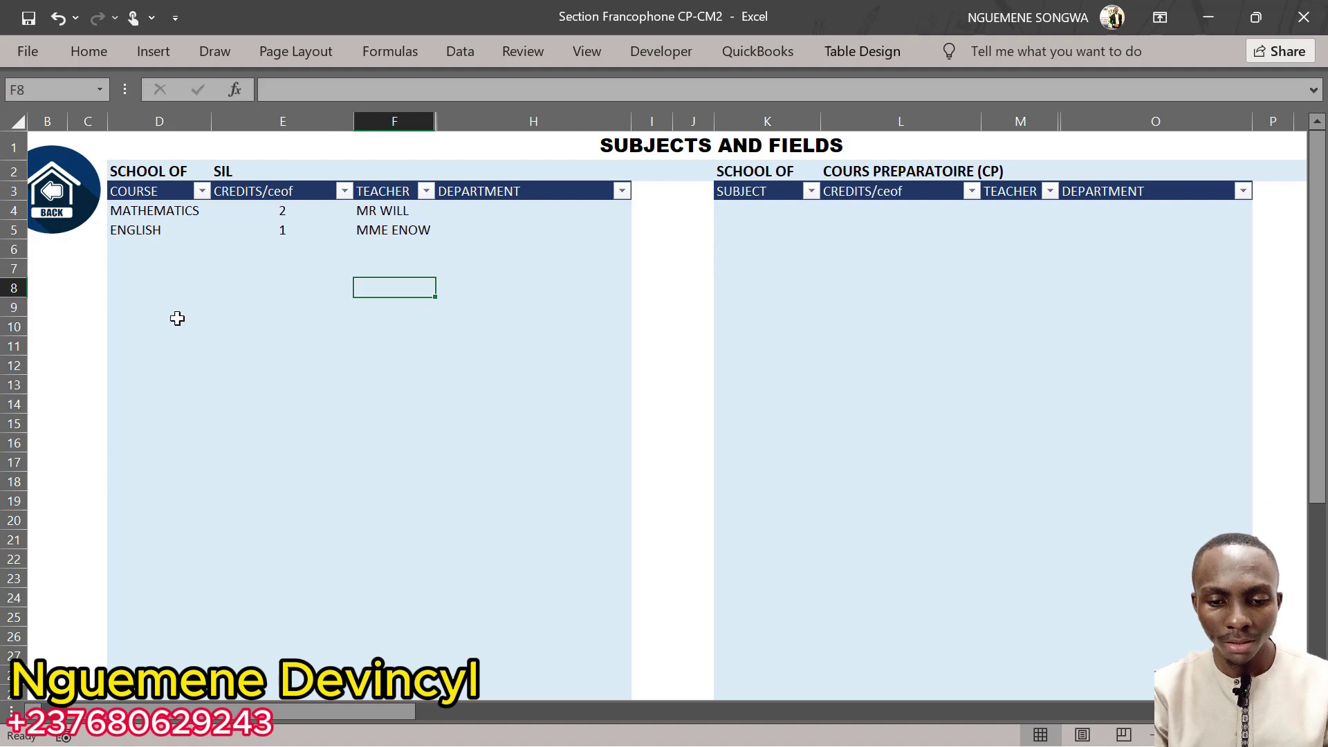
Step: Return to the home page, open the student creation sheet and select the first empty STUDENT NAMES cell
left_click(60, 201)
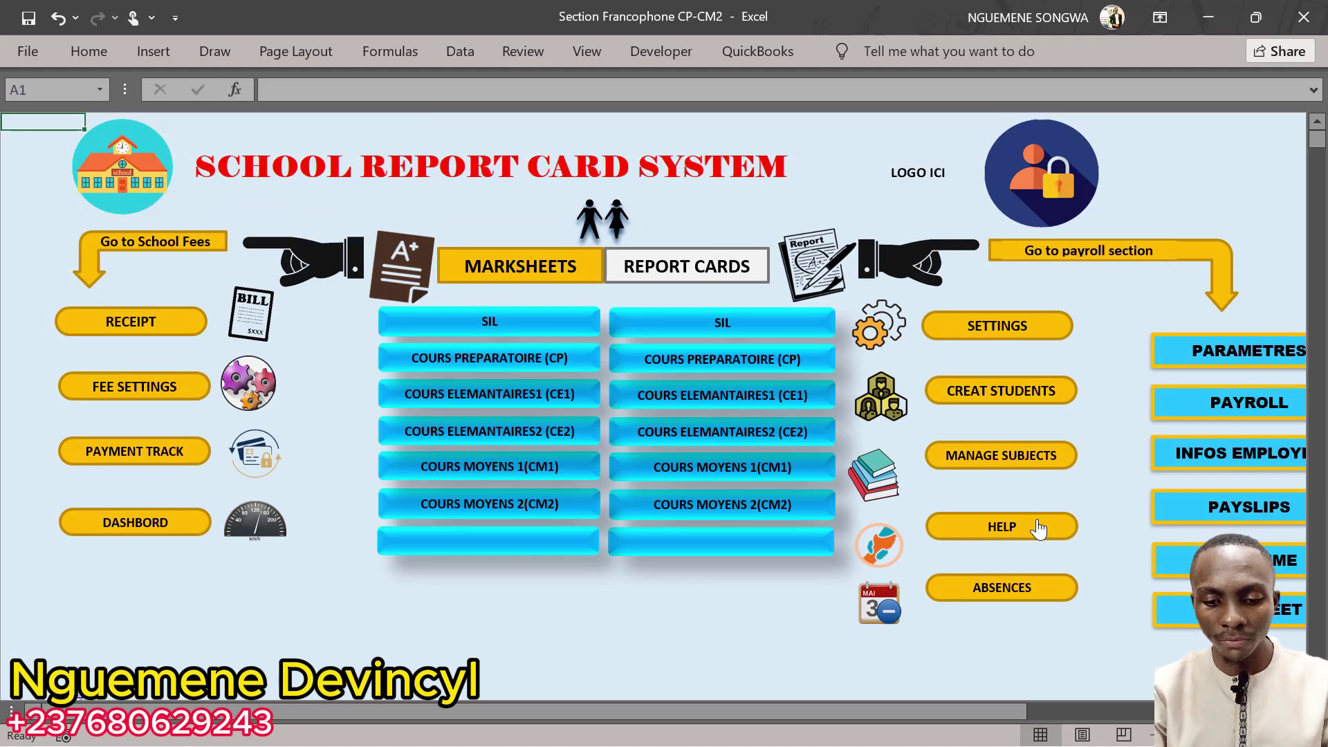
left_click(1043, 393)
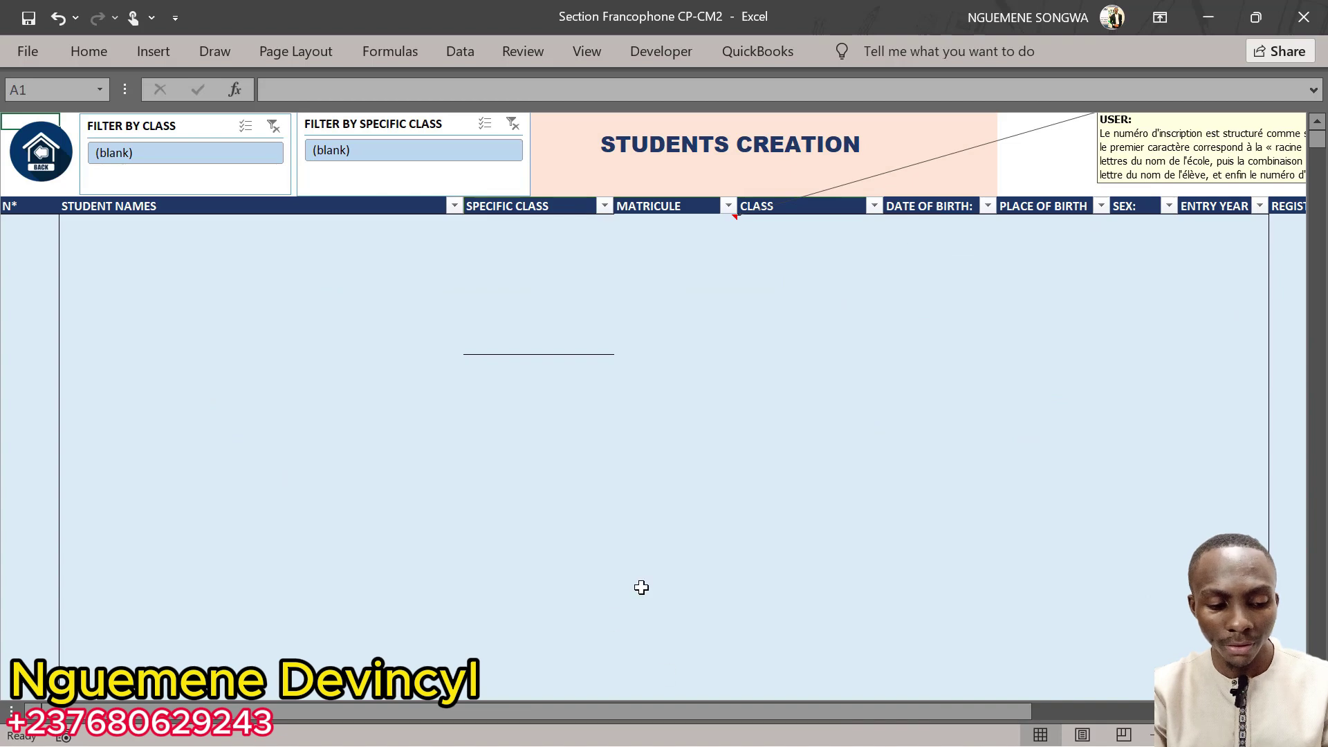
left_click(236, 225)
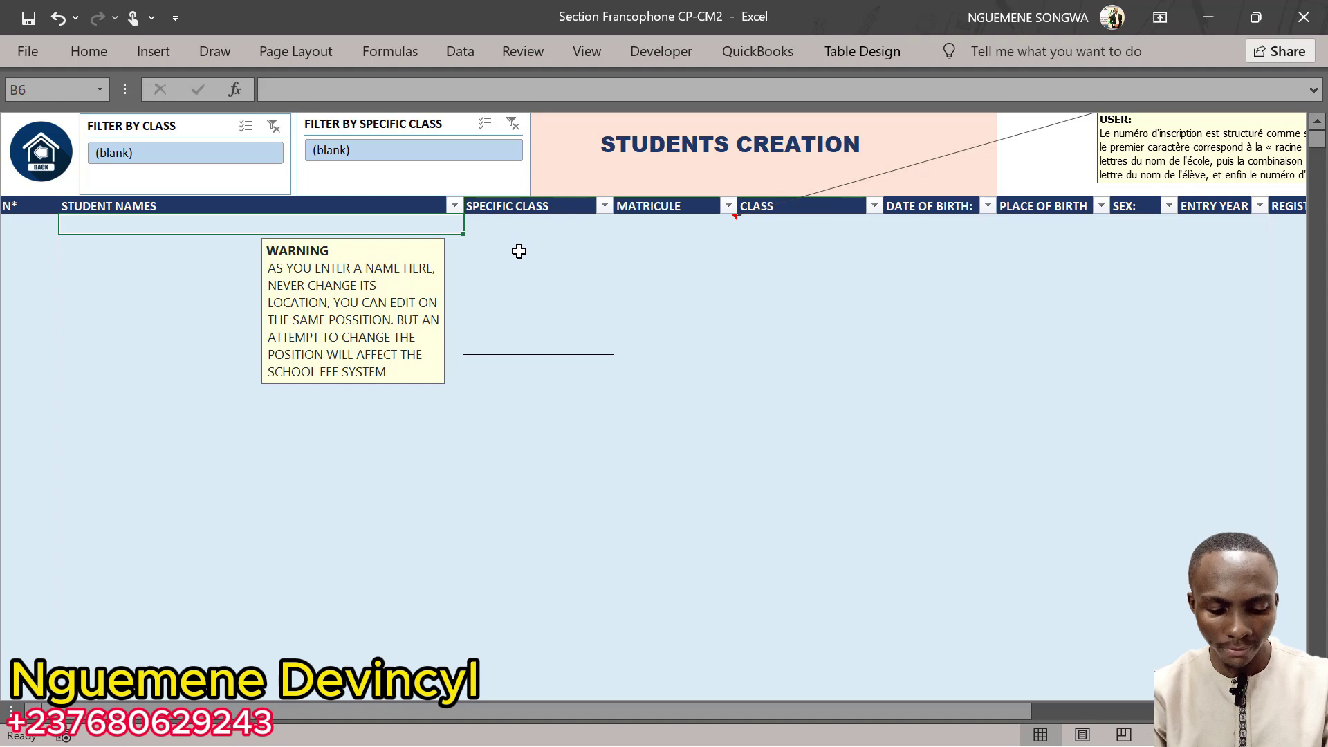
Step: Enter the names of the first two students in the STUDENT NAMES column of the student creation sheet
type("NGUEME")
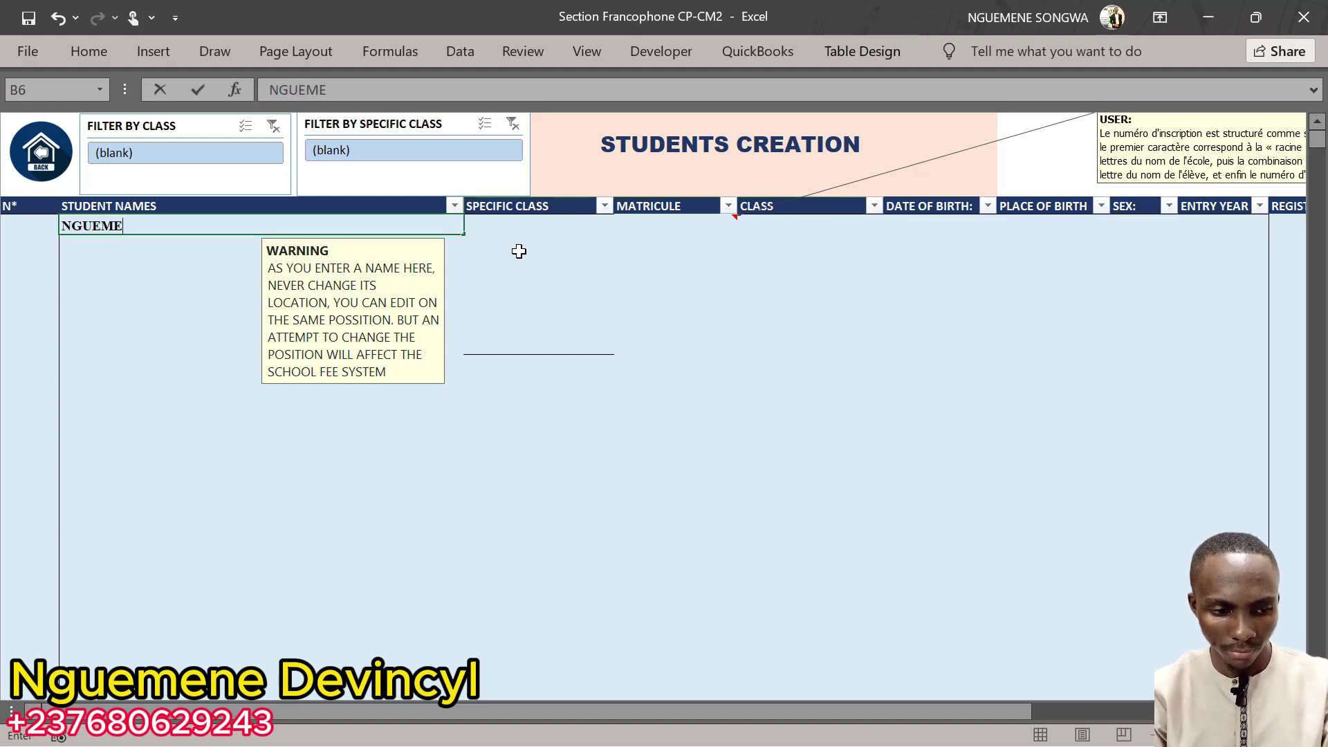
type("NE")
key("Return")
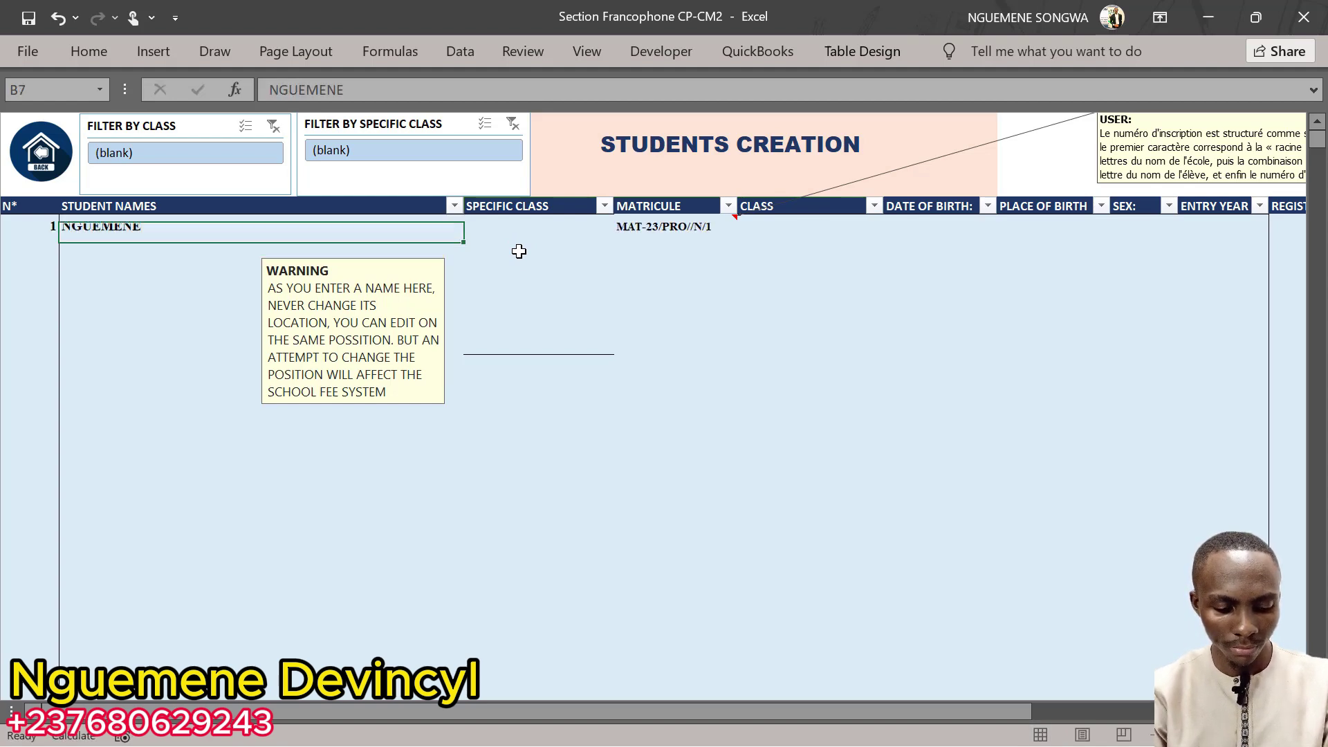
type("SONGWA")
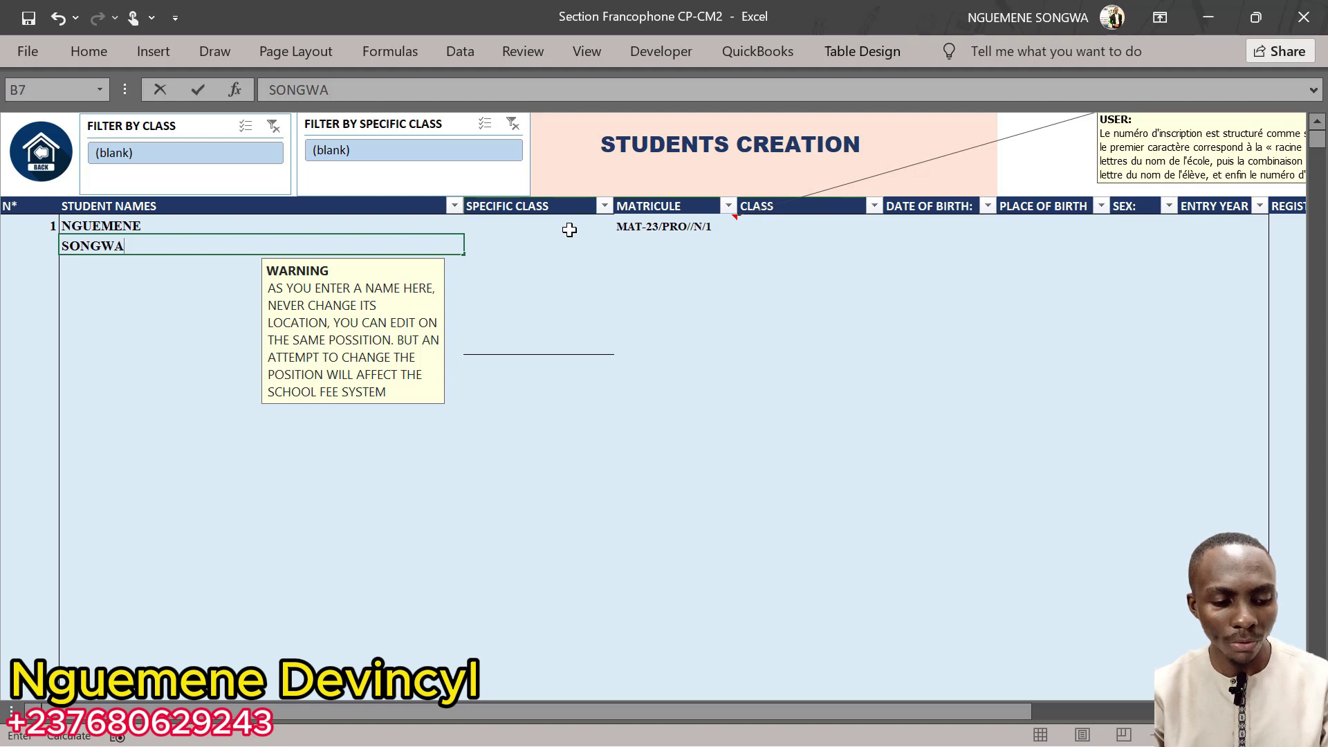
key("Tab")
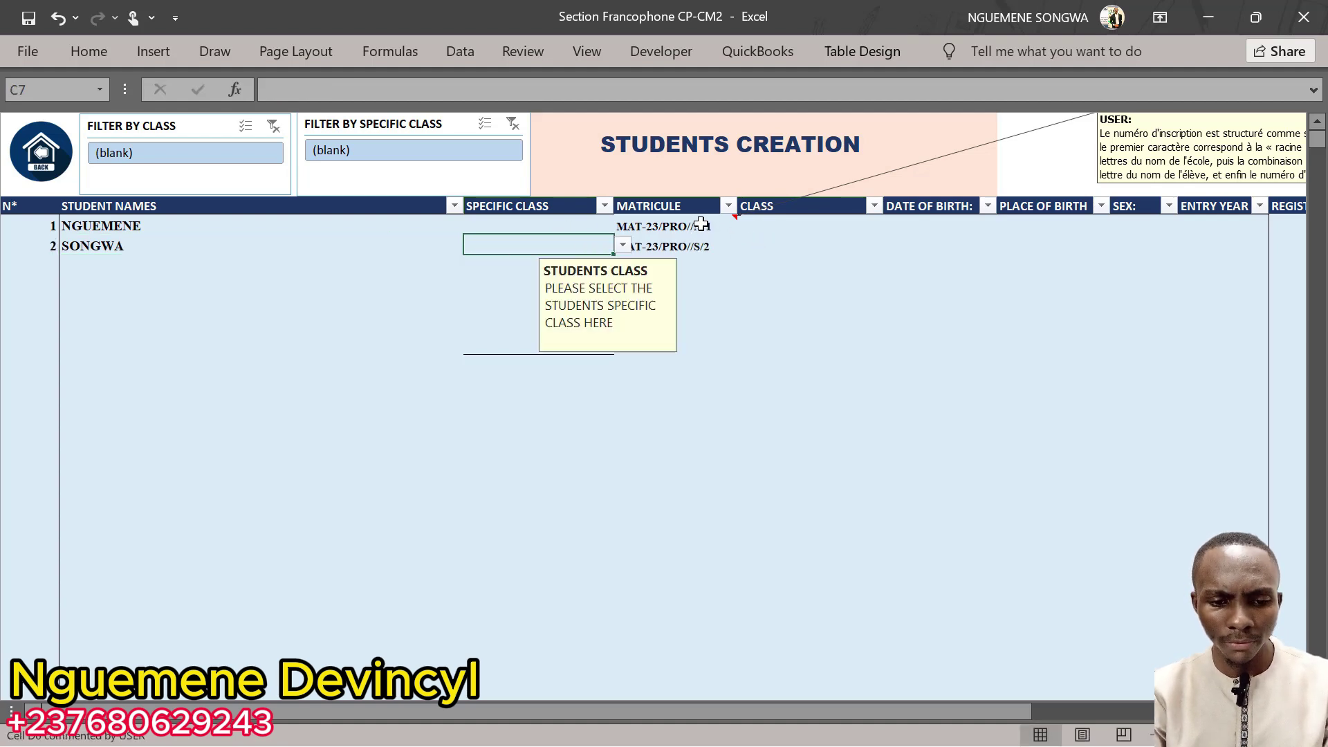
Step: Assign the specific class SIL1 to the first student and SIL2 to the second student
left_click(584, 222)
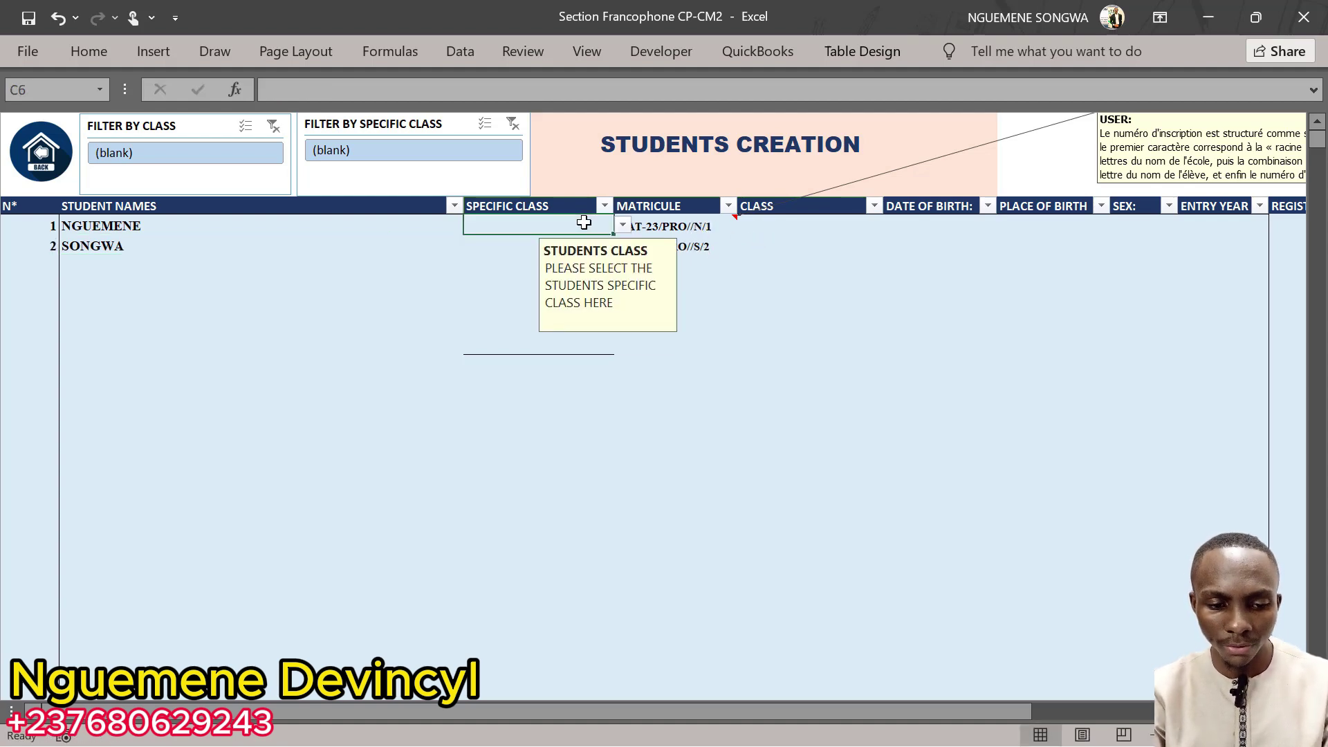
left_click(624, 226)
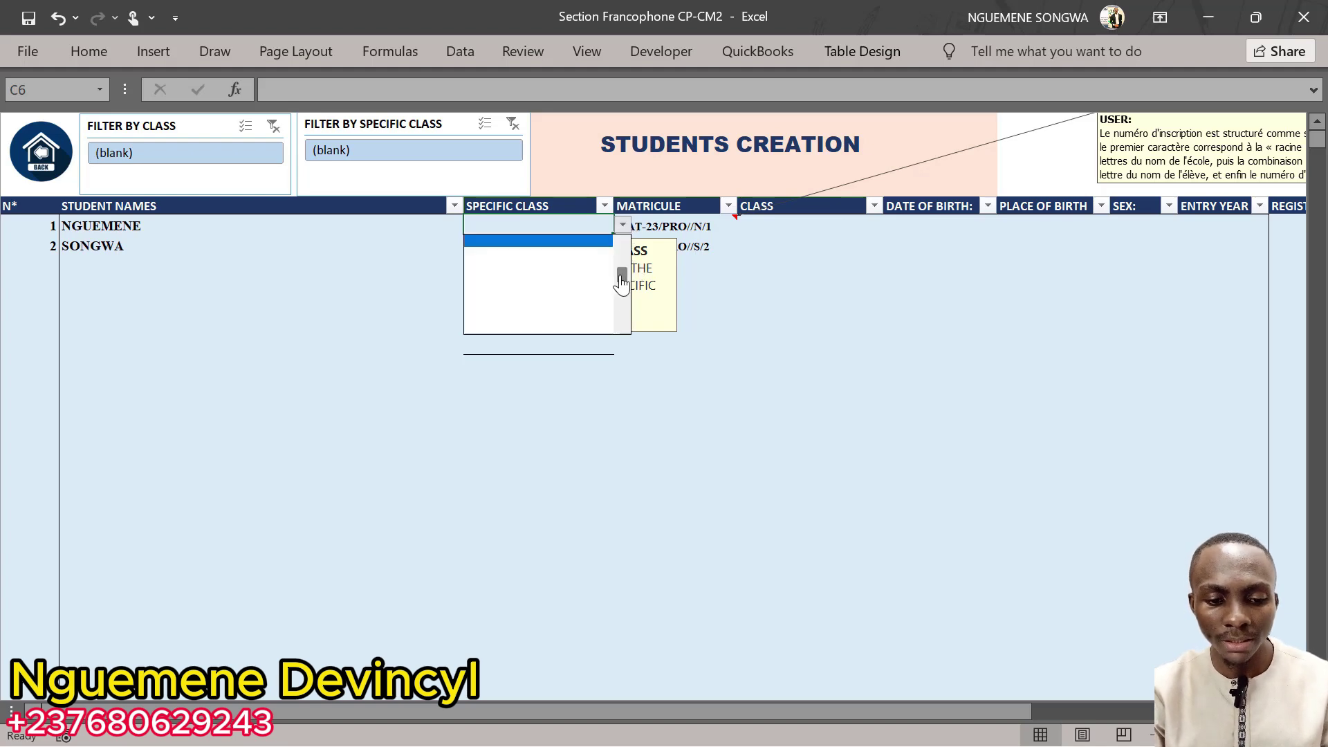
left_click_drag(622, 280, 622, 244)
left_click(600, 241)
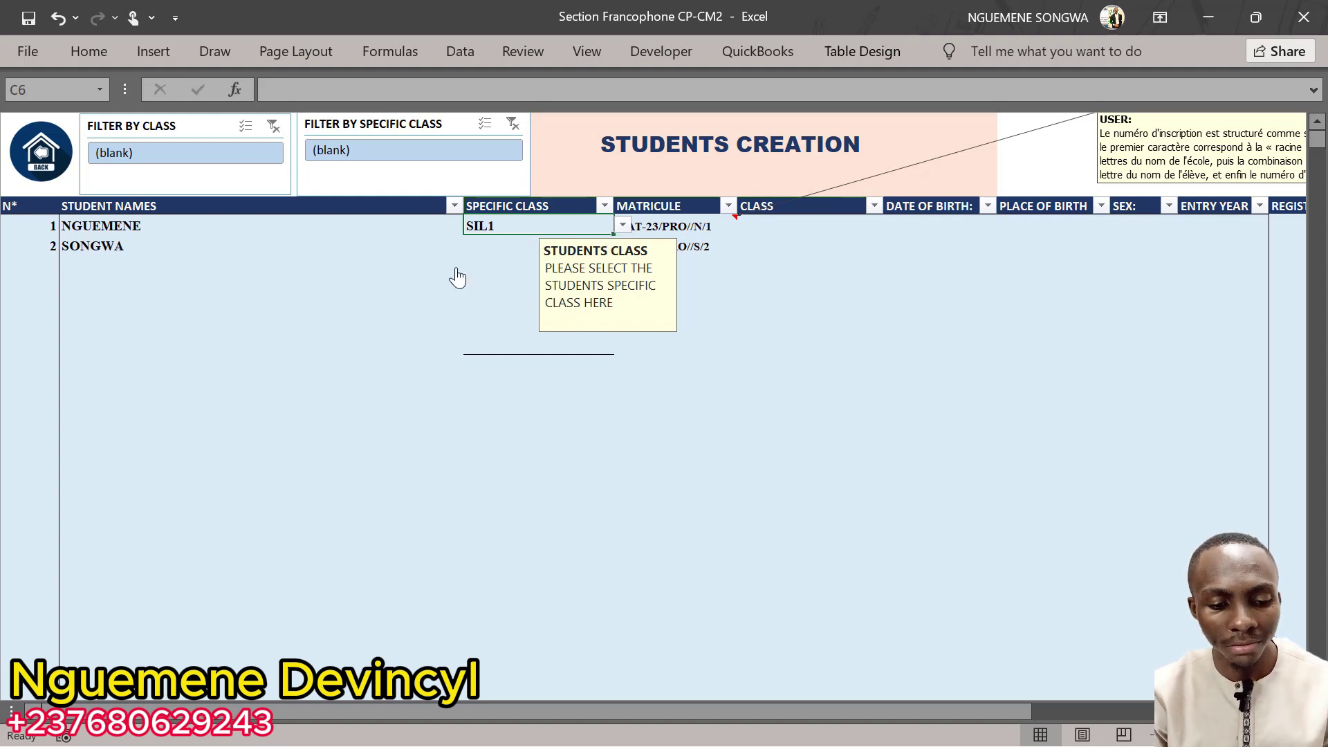
key("Return")
left_click(525, 242)
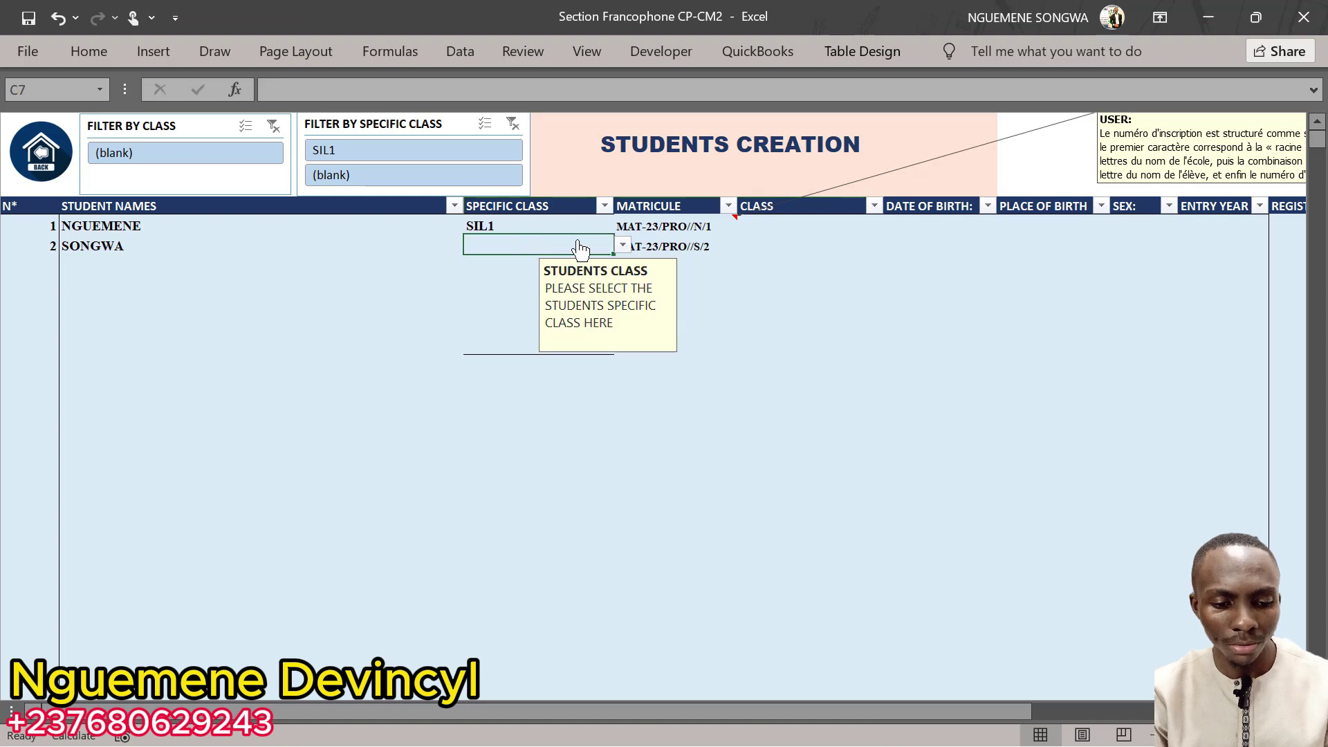
left_click(623, 246)
scroll(600, 289, "up", 3)
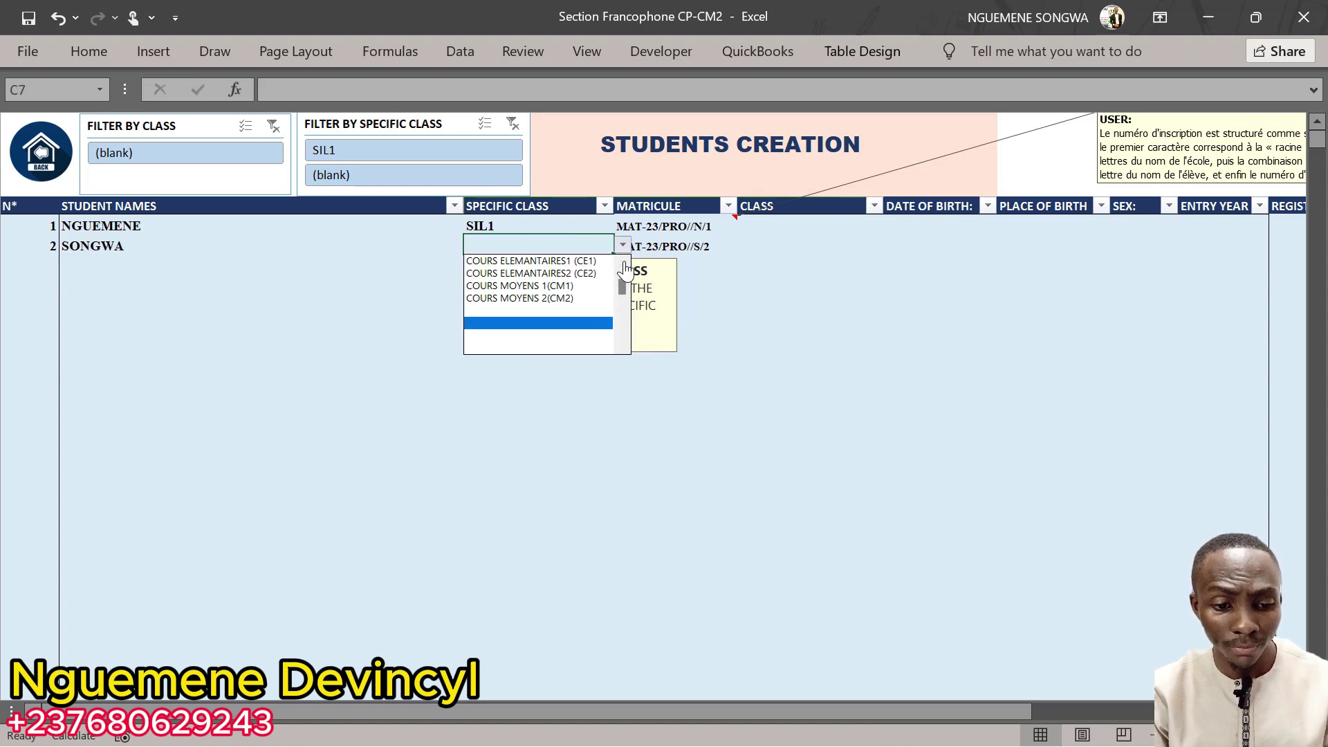
left_click(531, 274)
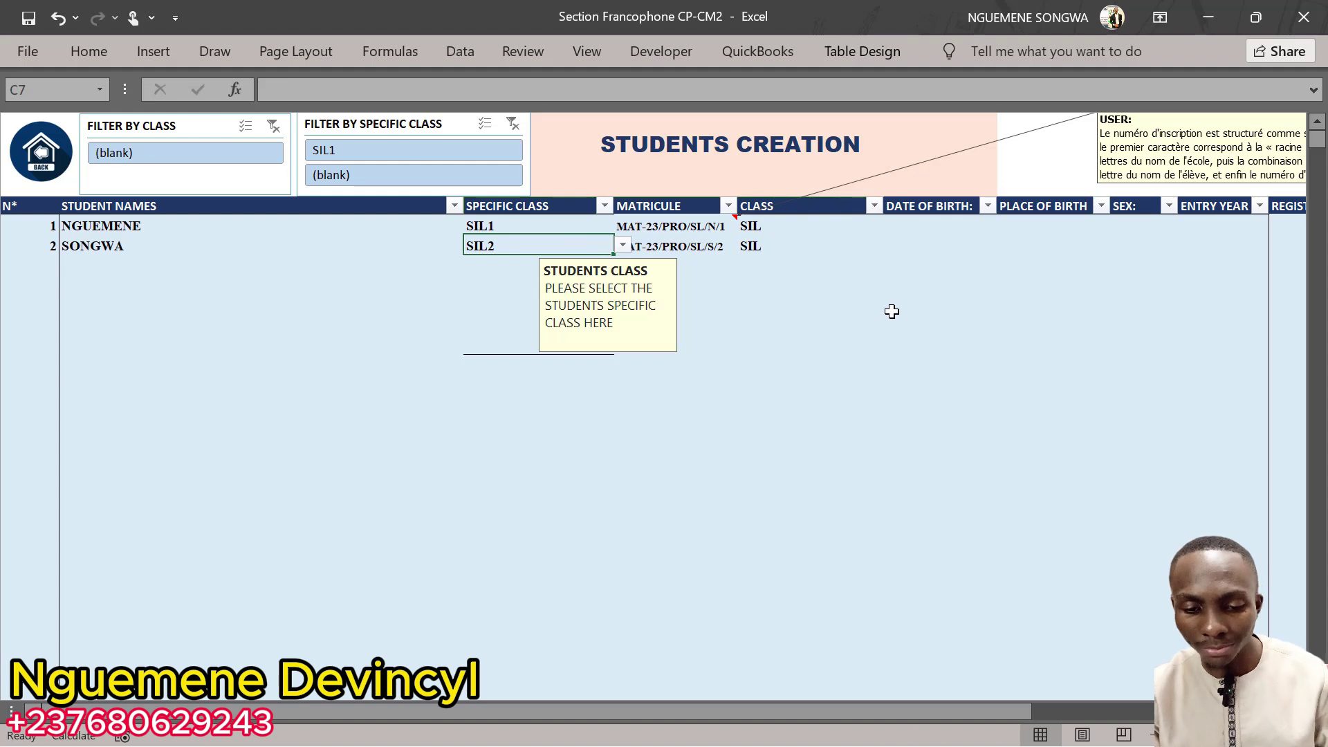
key("Return")
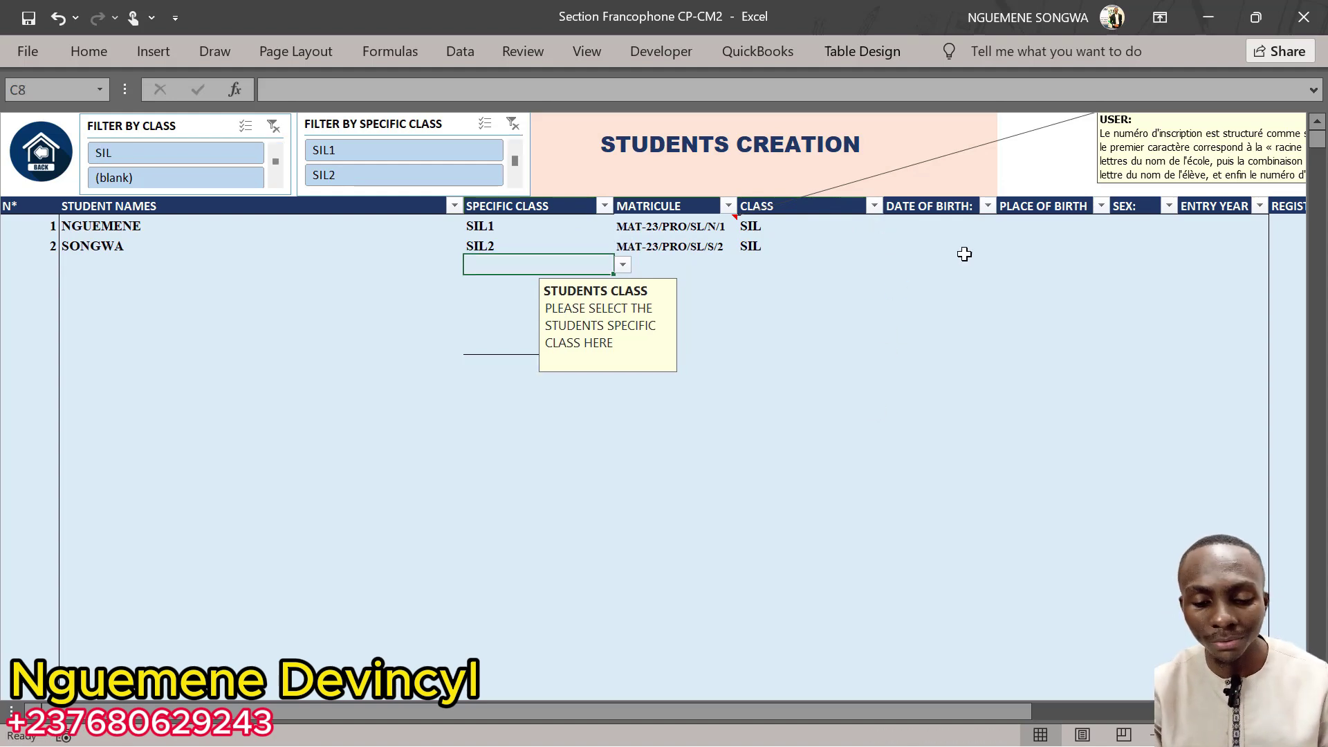
Step: Examine the remaining student columns, from date of birth and entry year through the registration, tuition and total fees
left_click(942, 223)
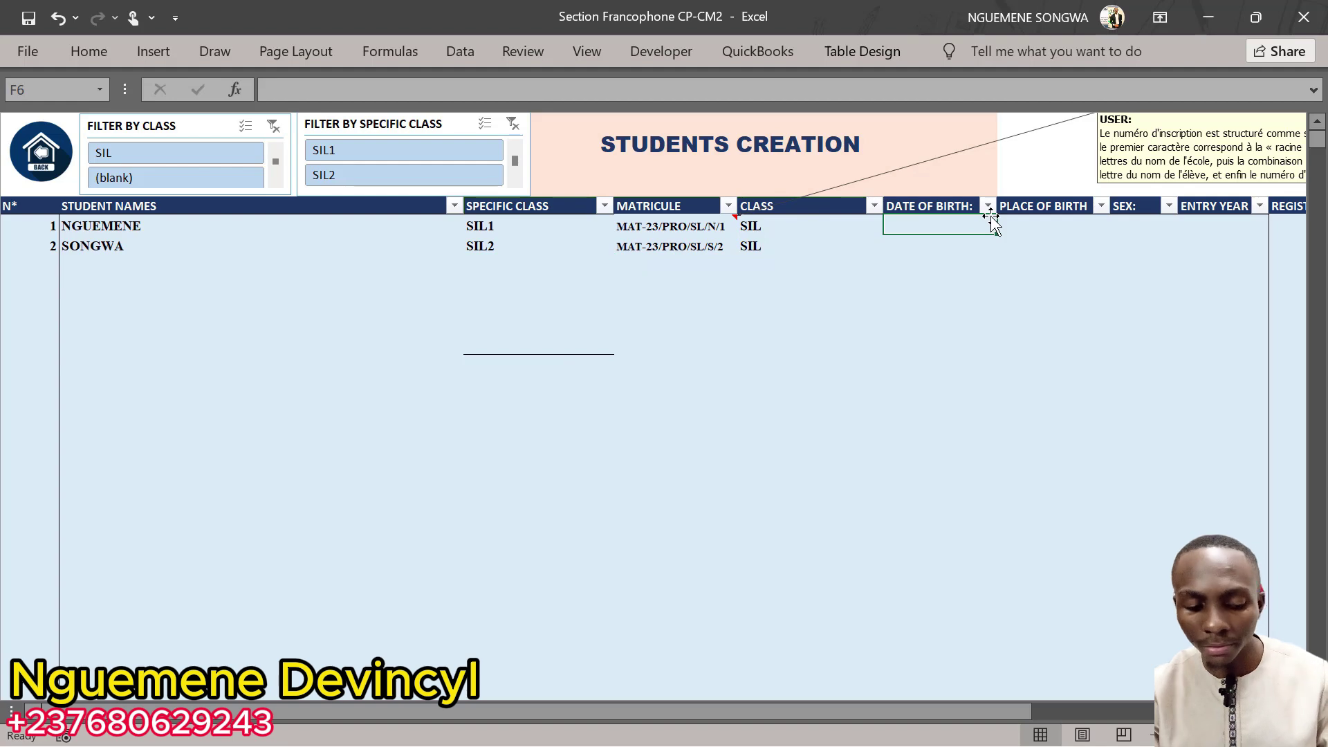
key("Tab")
key("Tab")
key("Tab")
key("Tab")
key("Tab")
key("Tab")
key("Tab")
key("Tab")
key("Tab")
key("Tab")
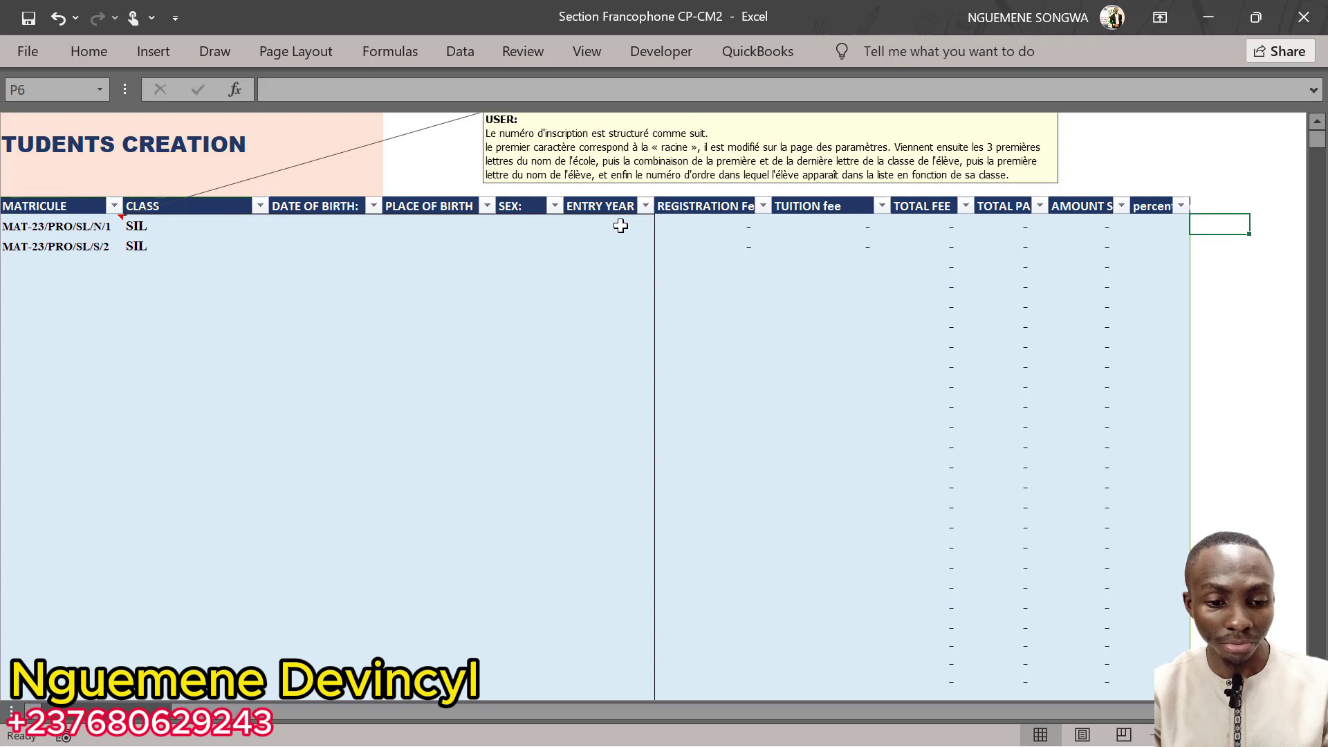
left_click(621, 227)
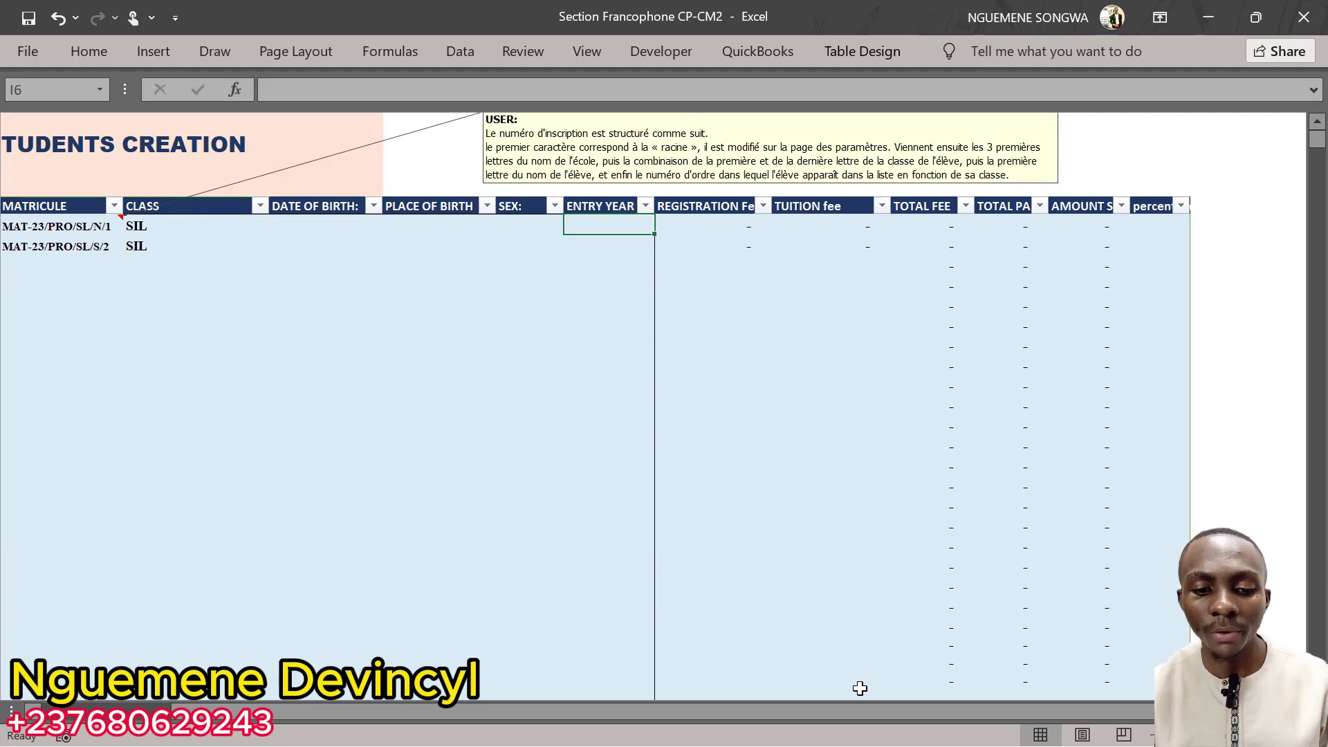
left_click_drag(925, 716, 713, 678)
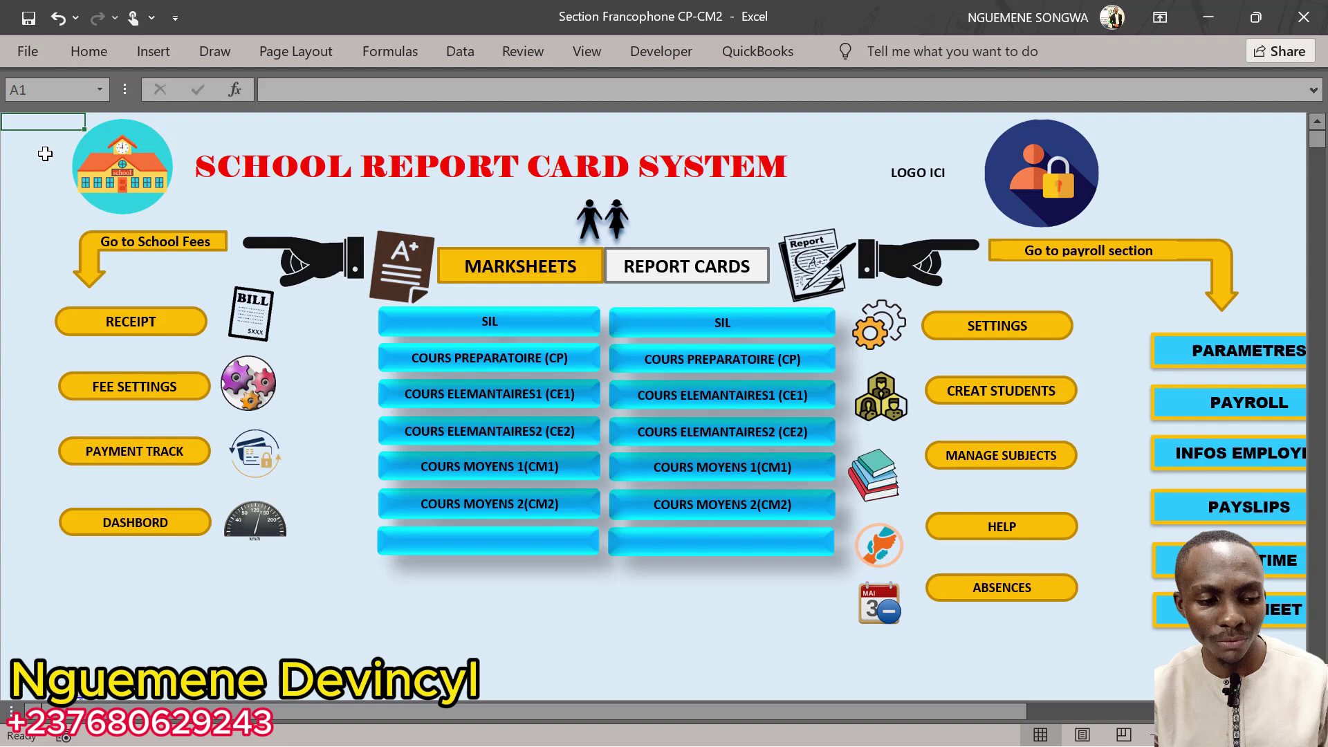
Step: Open the fee settings sheet and set SIL1's registration fee to 10000 and its training fee to 100000
left_click(43, 160)
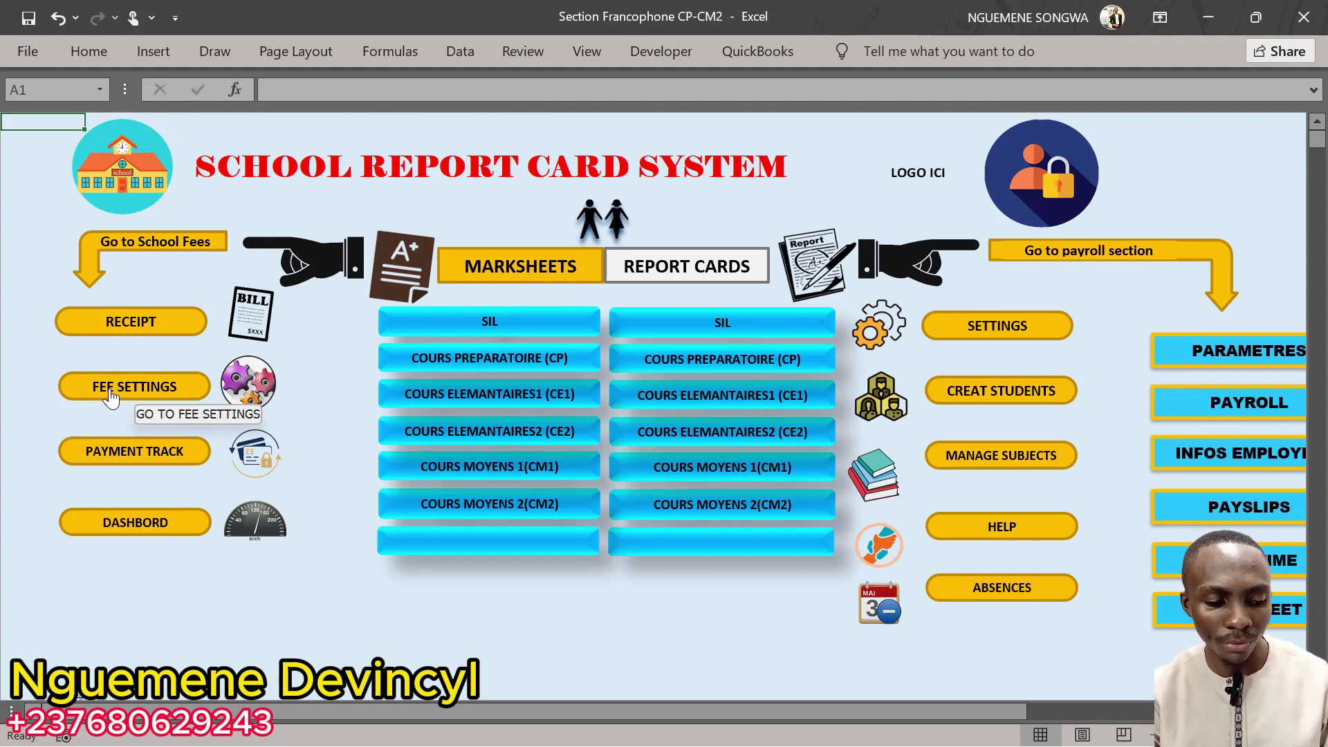
left_click(138, 386)
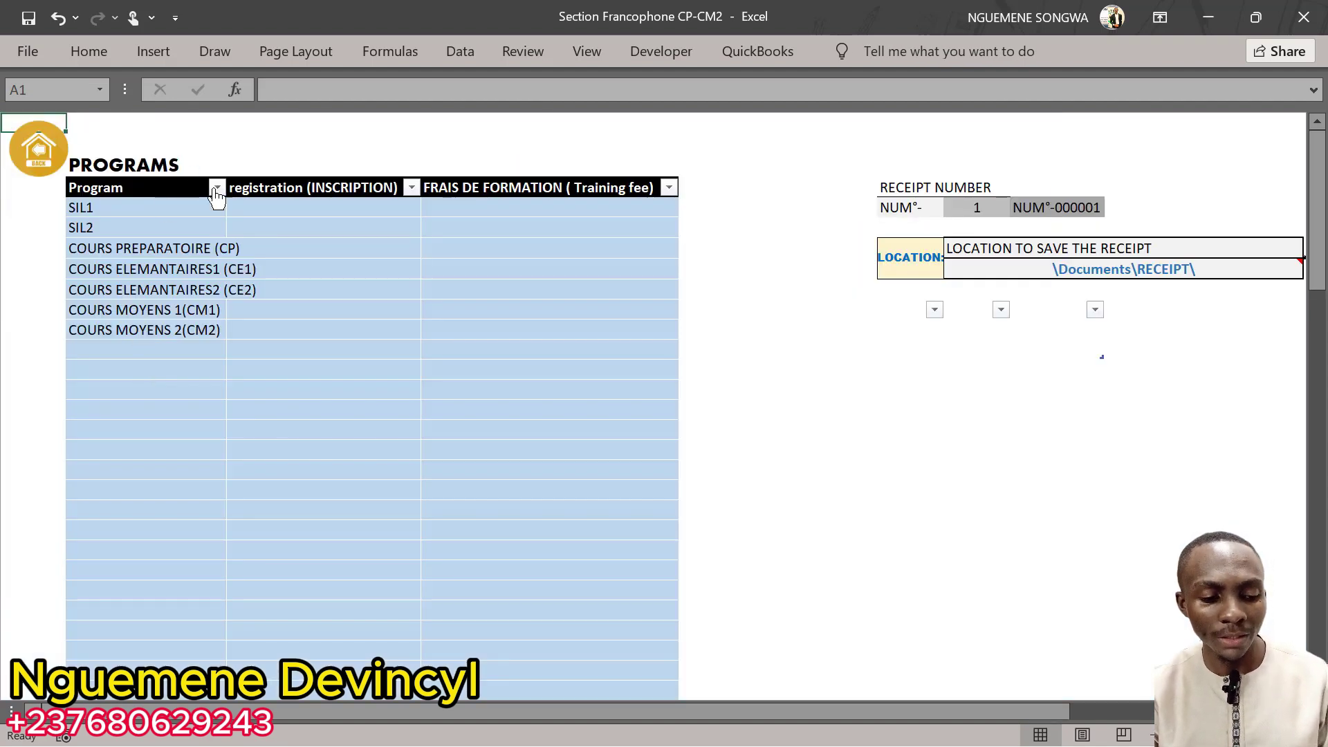
left_click(277, 207)
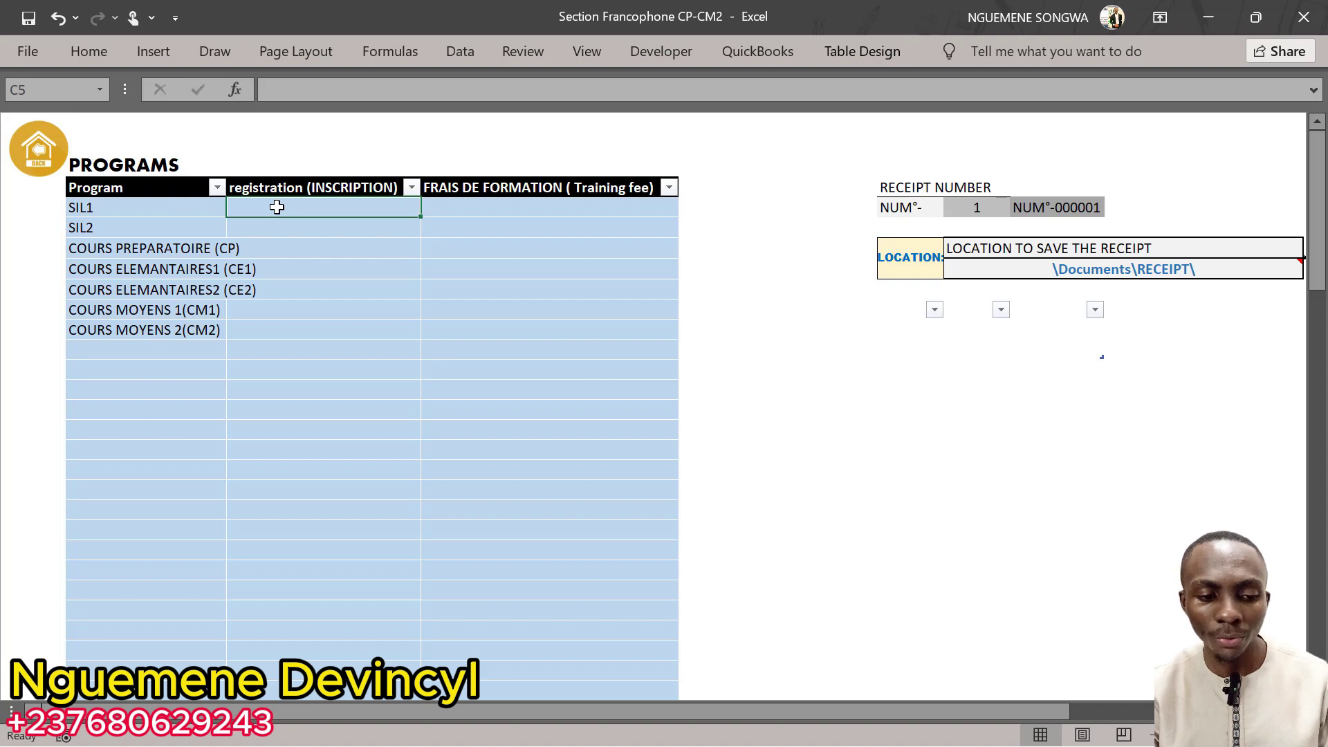
type("10000")
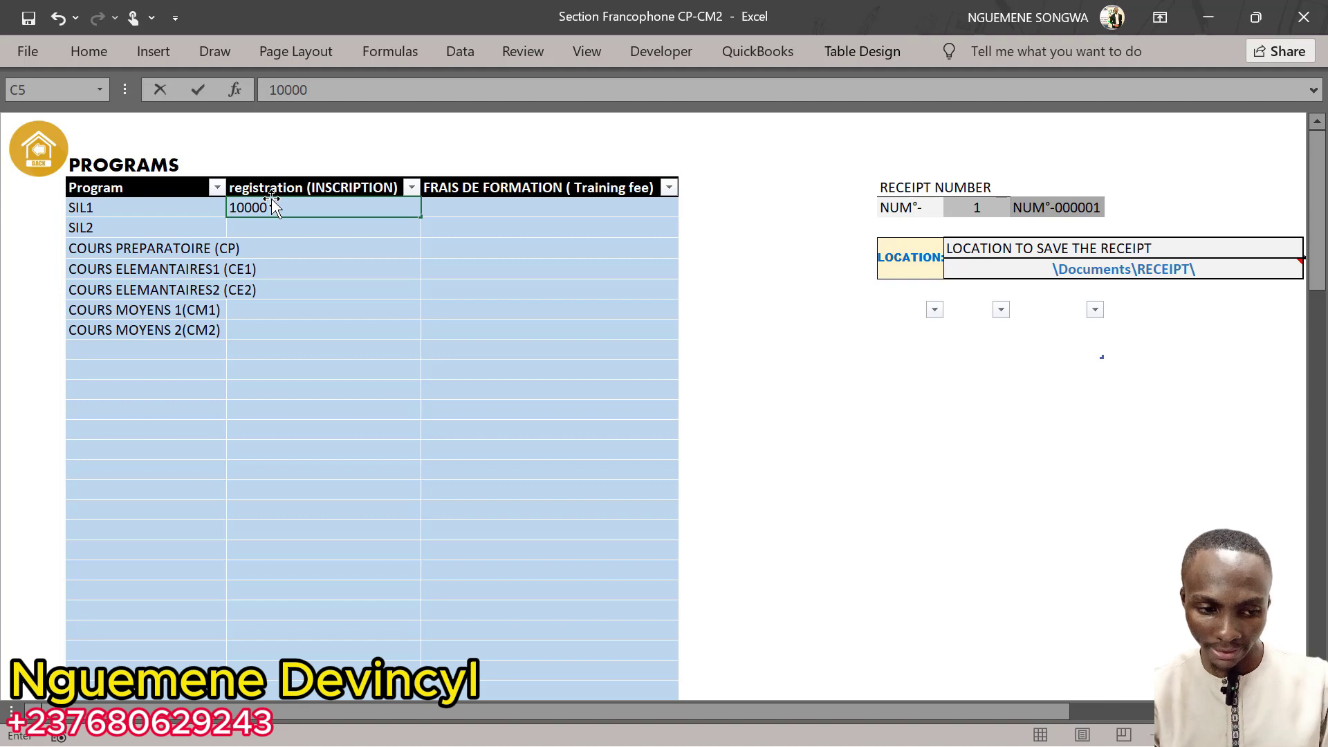
left_click(537, 207)
type("1000000.00")
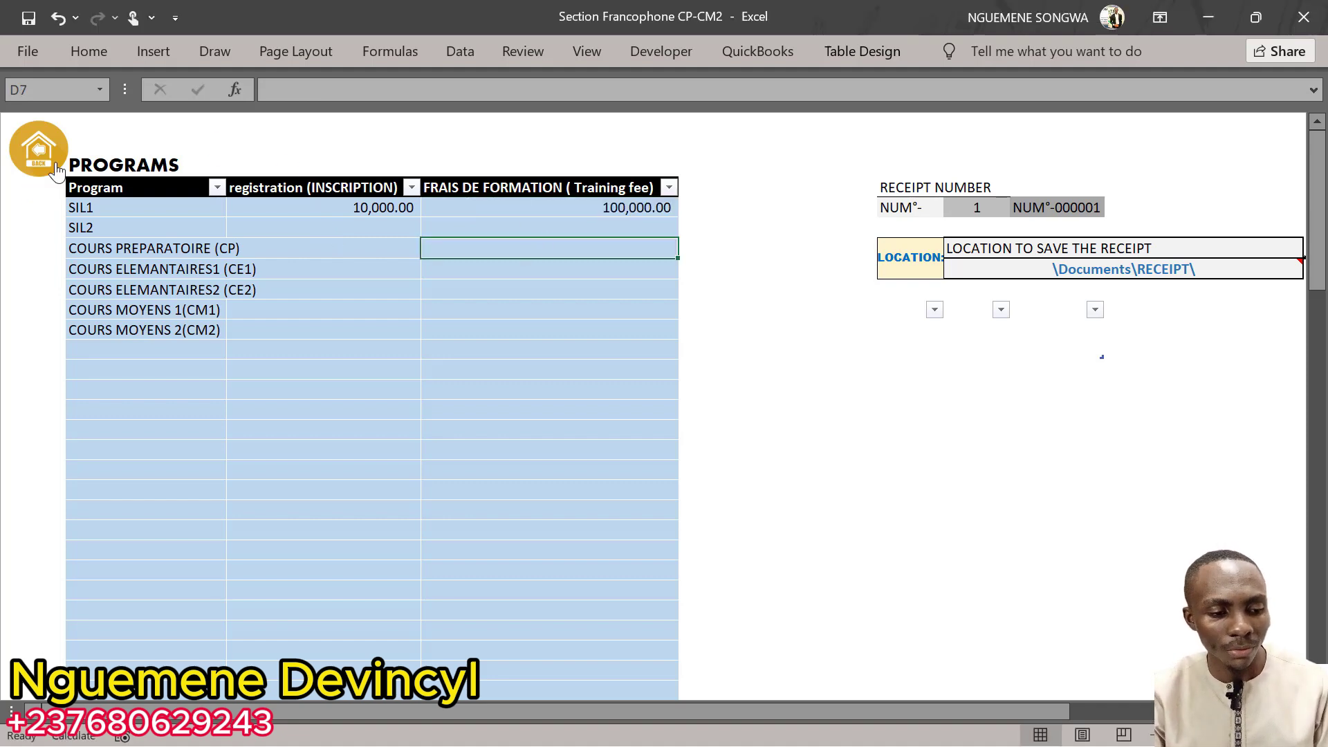
Step: Return through the home page to the student creation sheet and check the fee columns for the registered students
left_click(39, 165)
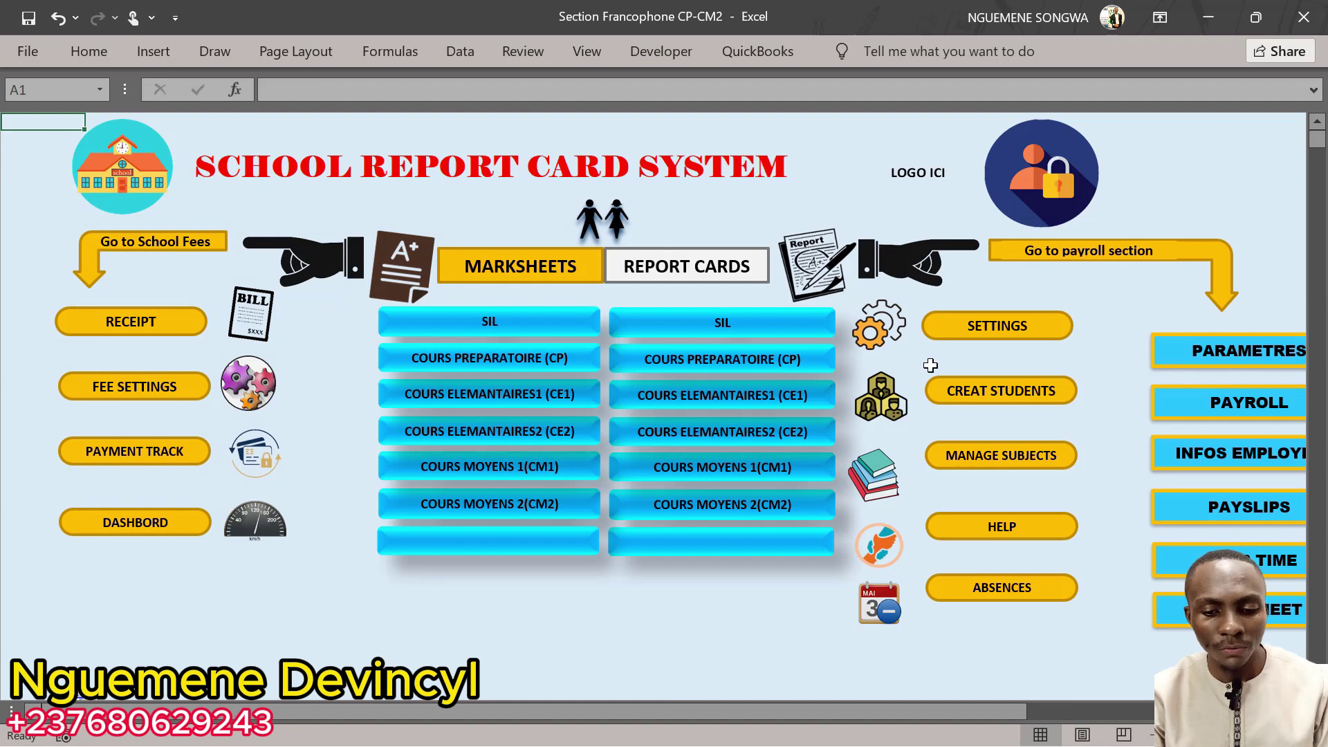
left_click(976, 398)
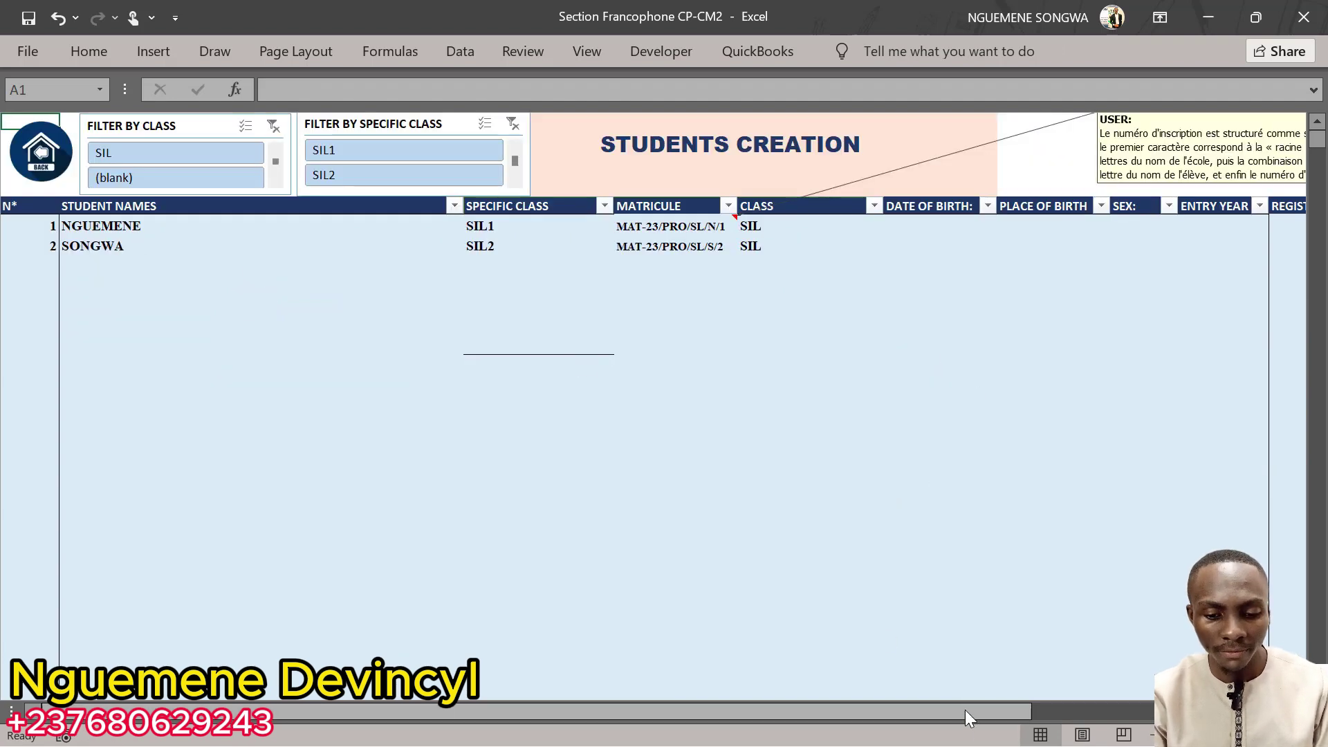
left_click_drag(965, 713, 1103, 685)
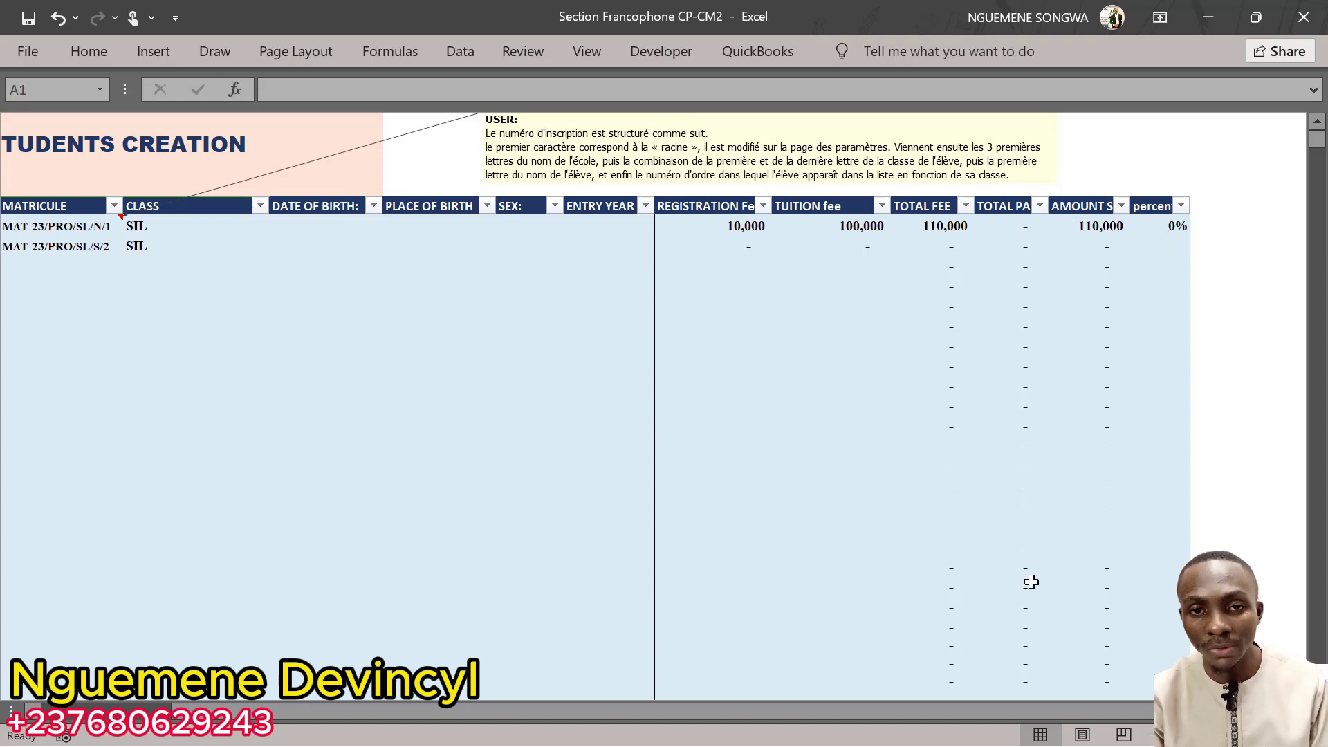
left_click_drag(982, 717, 741, 658)
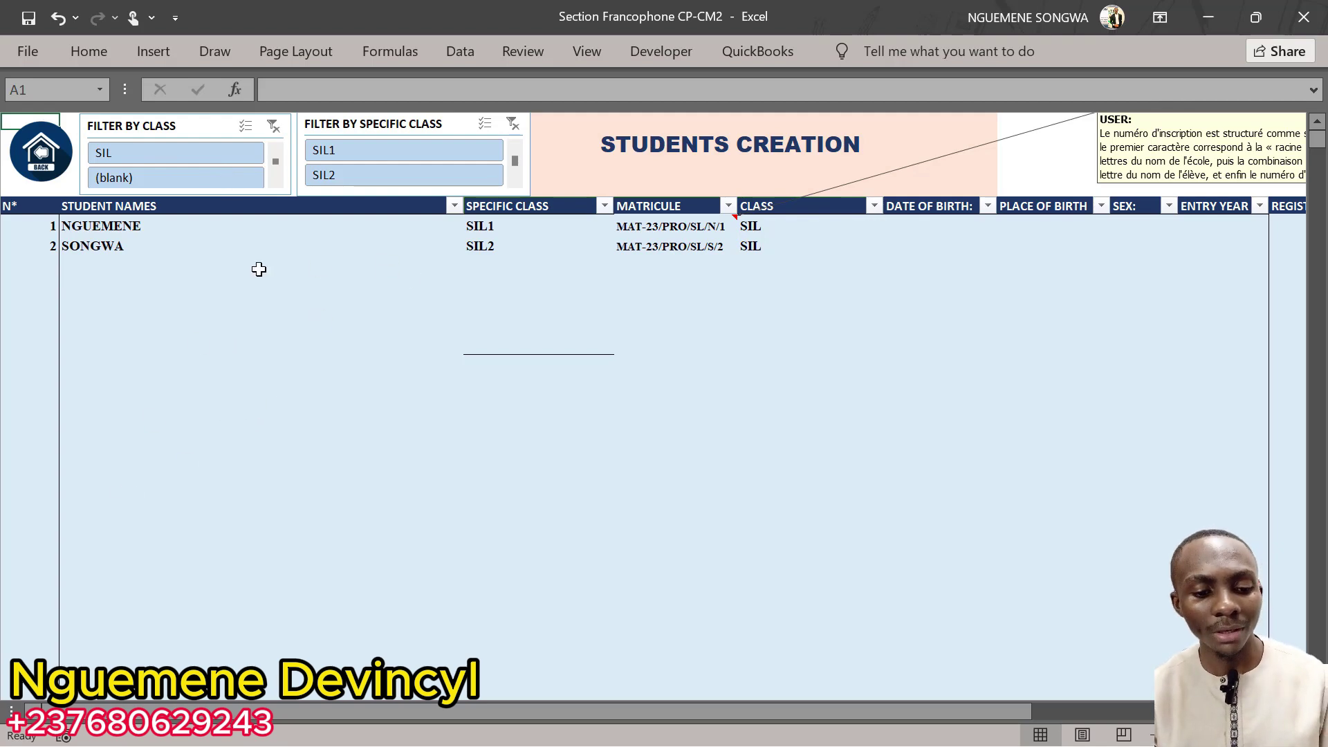
Step: Add a third student's name below the existing ones and assign the specific class COURS PREPARATOIRE (CP)
left_click(210, 267)
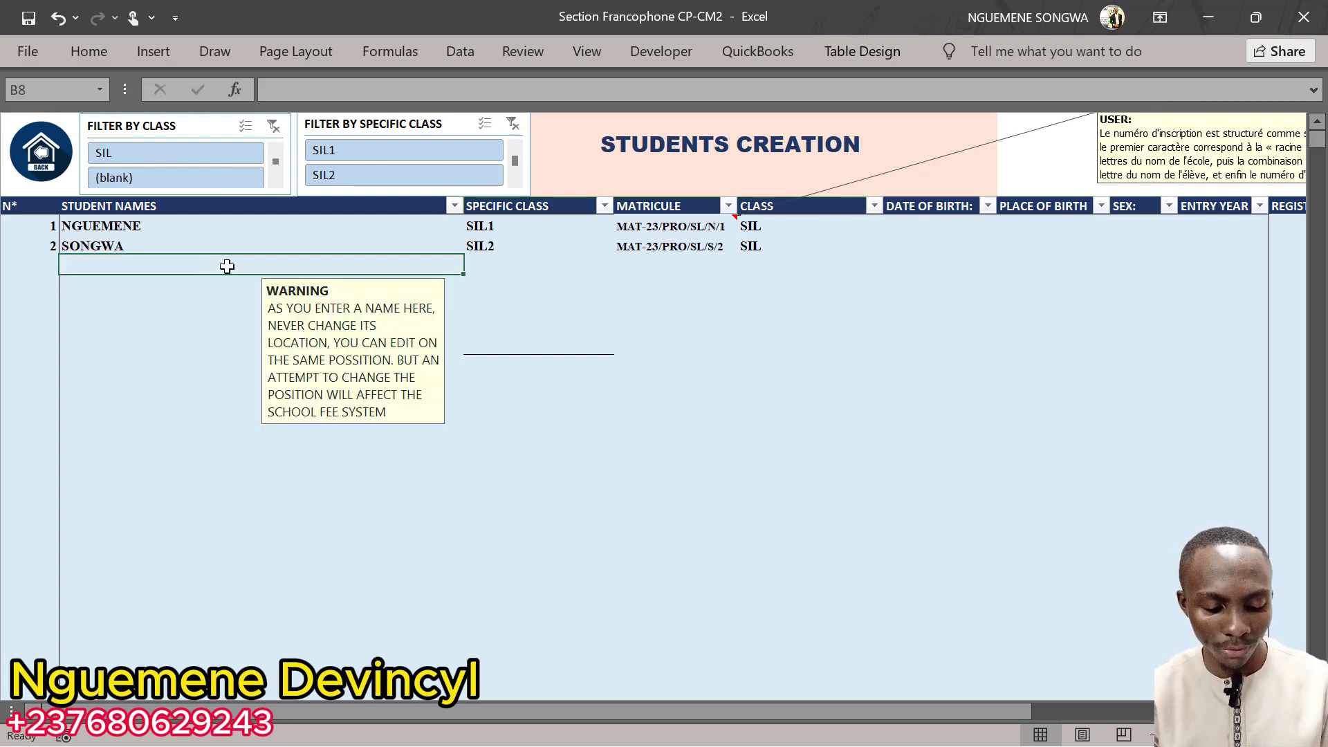
type("DEVINCYL")
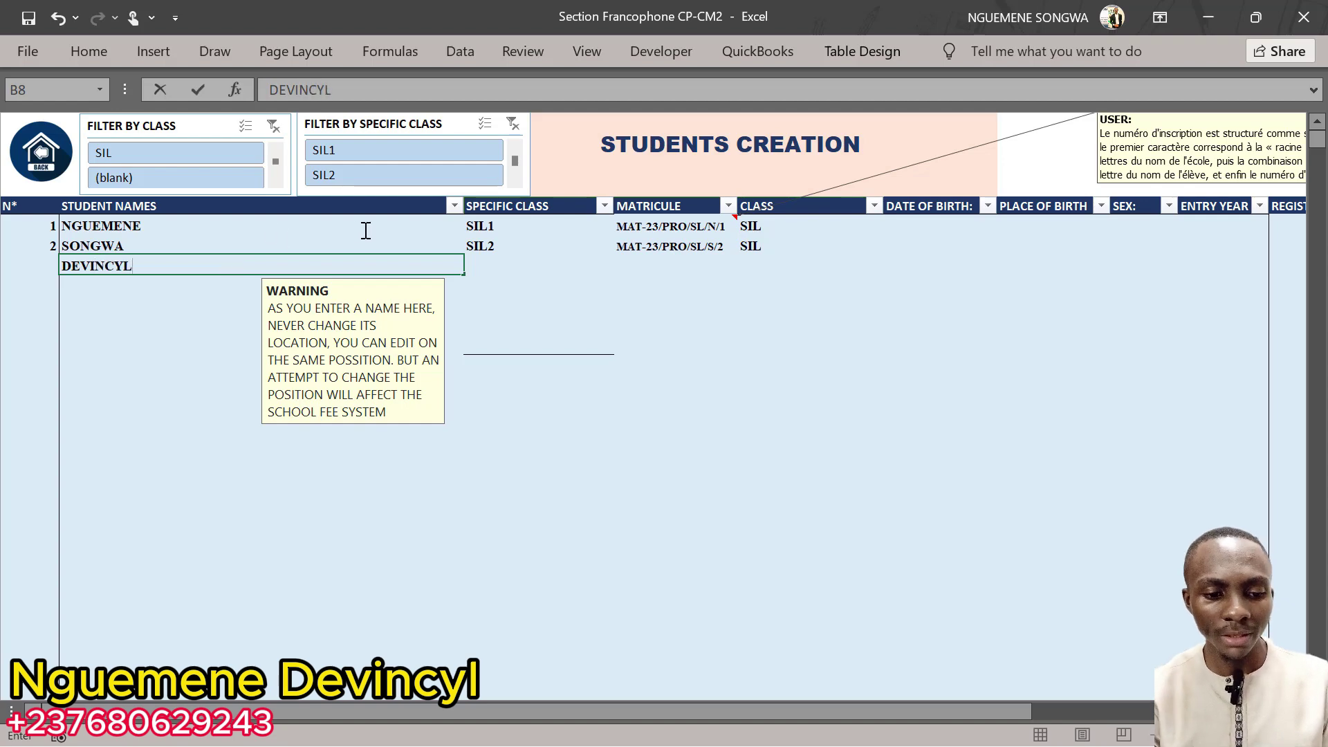
key("Tab")
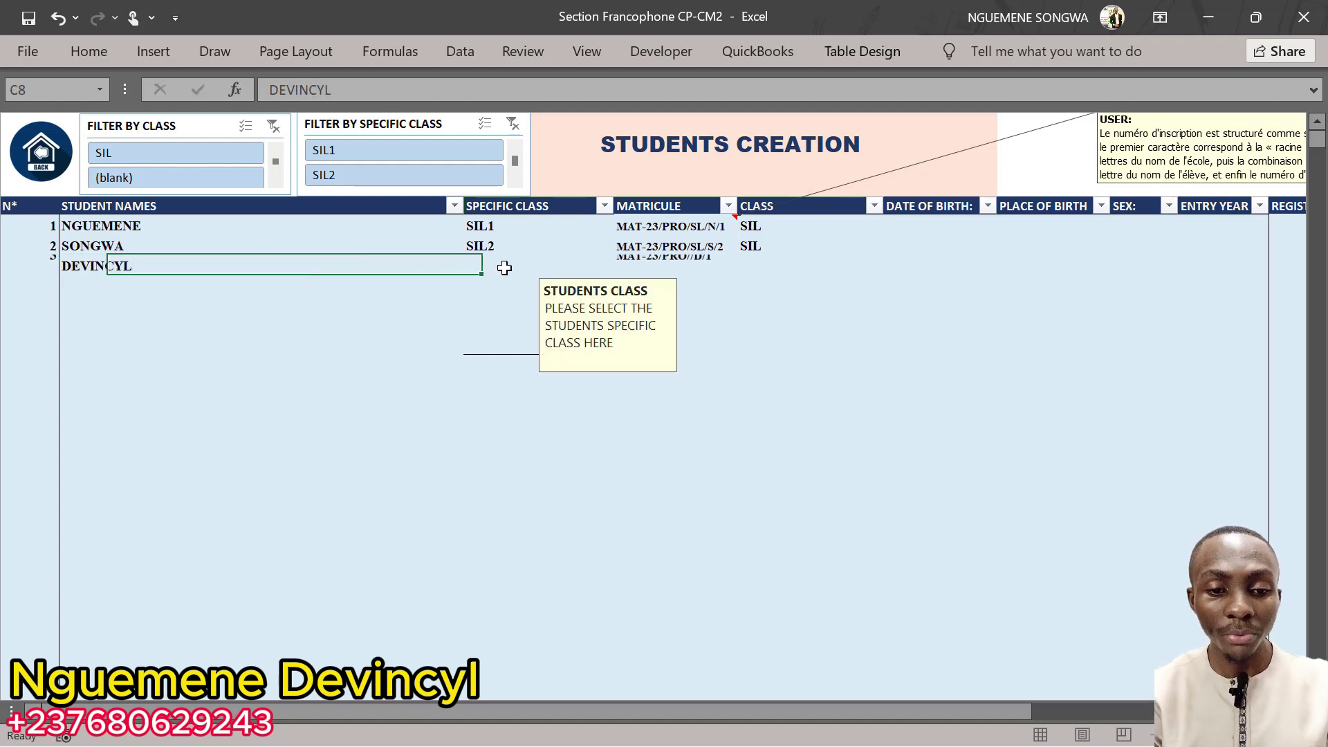
left_click(623, 265)
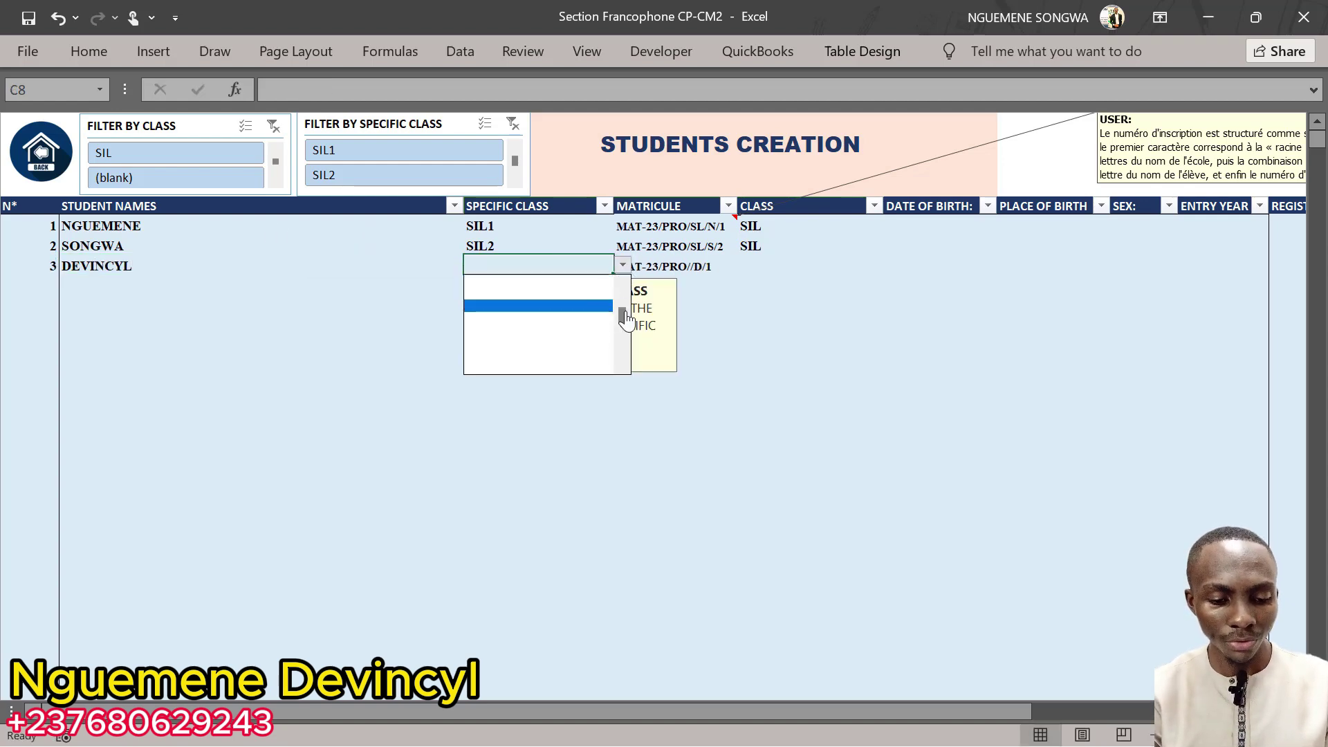
left_click(562, 304)
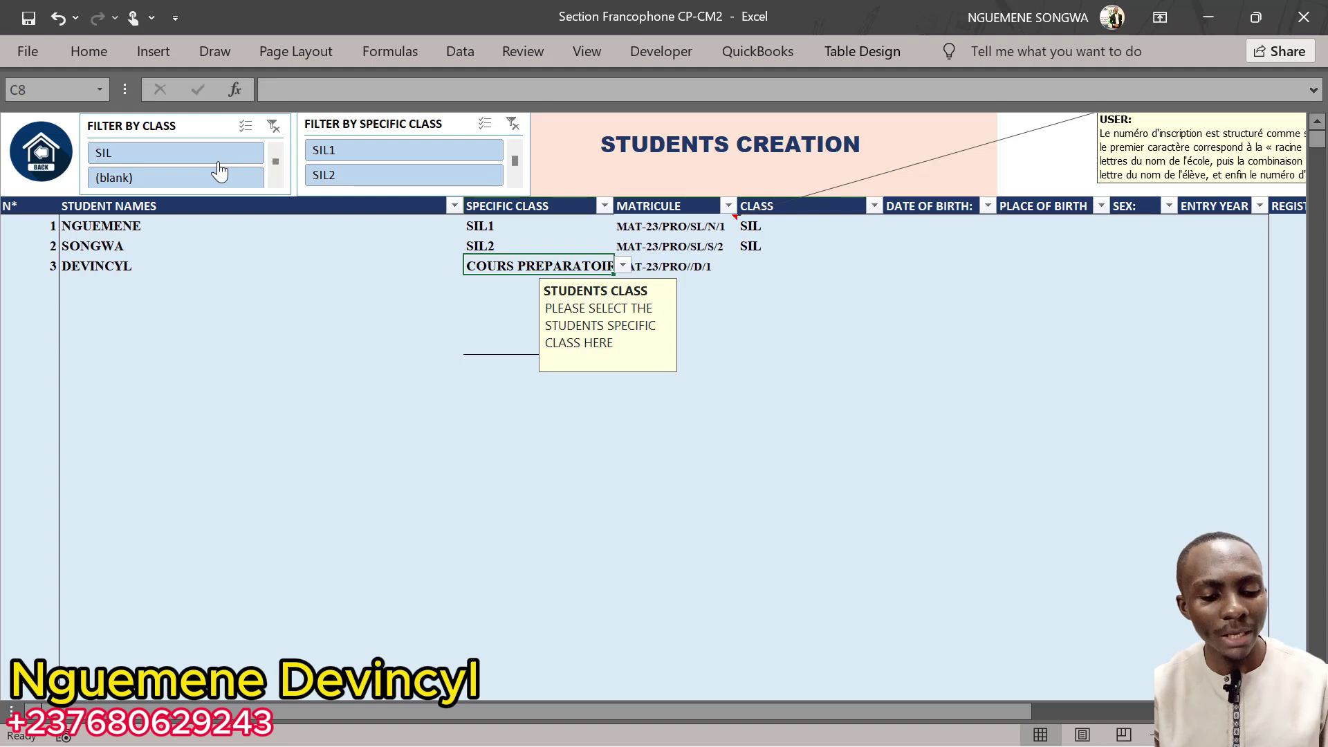
left_click(261, 366)
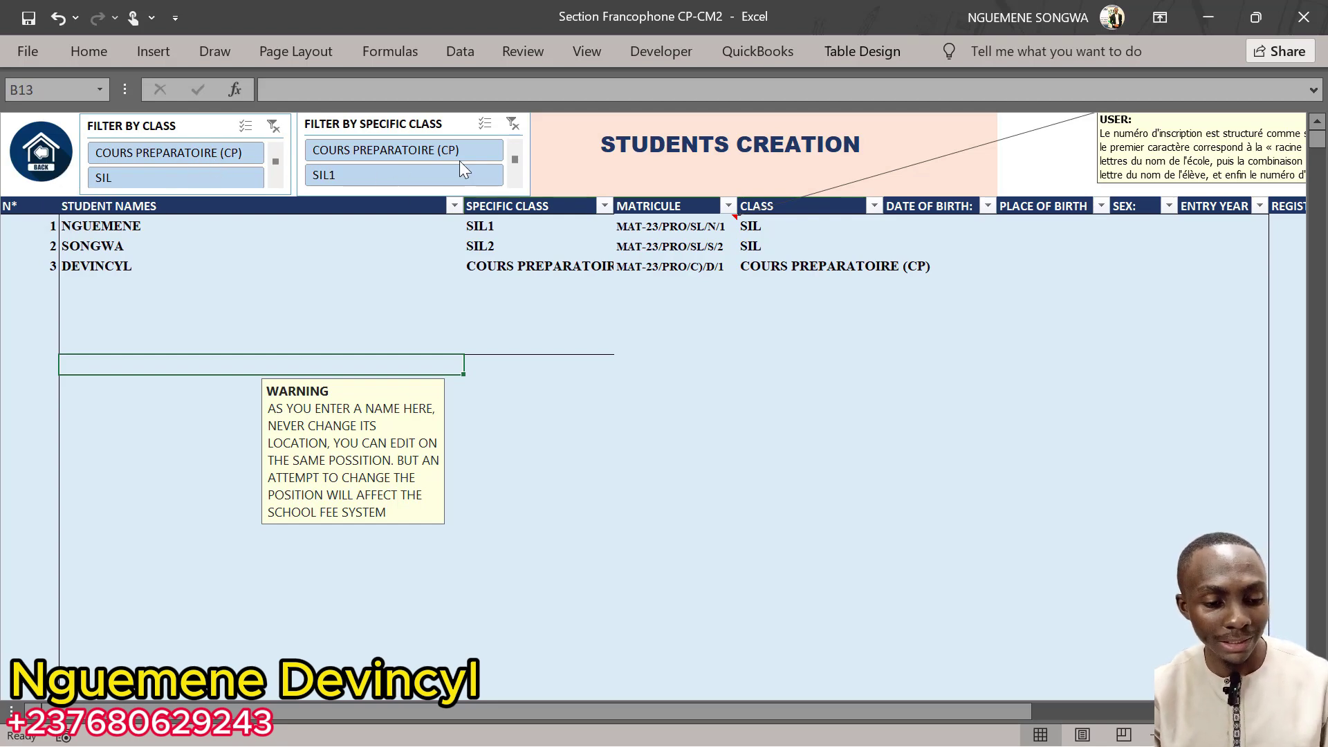
Step: Leave the student creation sheet for the home page and open the SIL marksheet
scroll(415, 163, "down", 2)
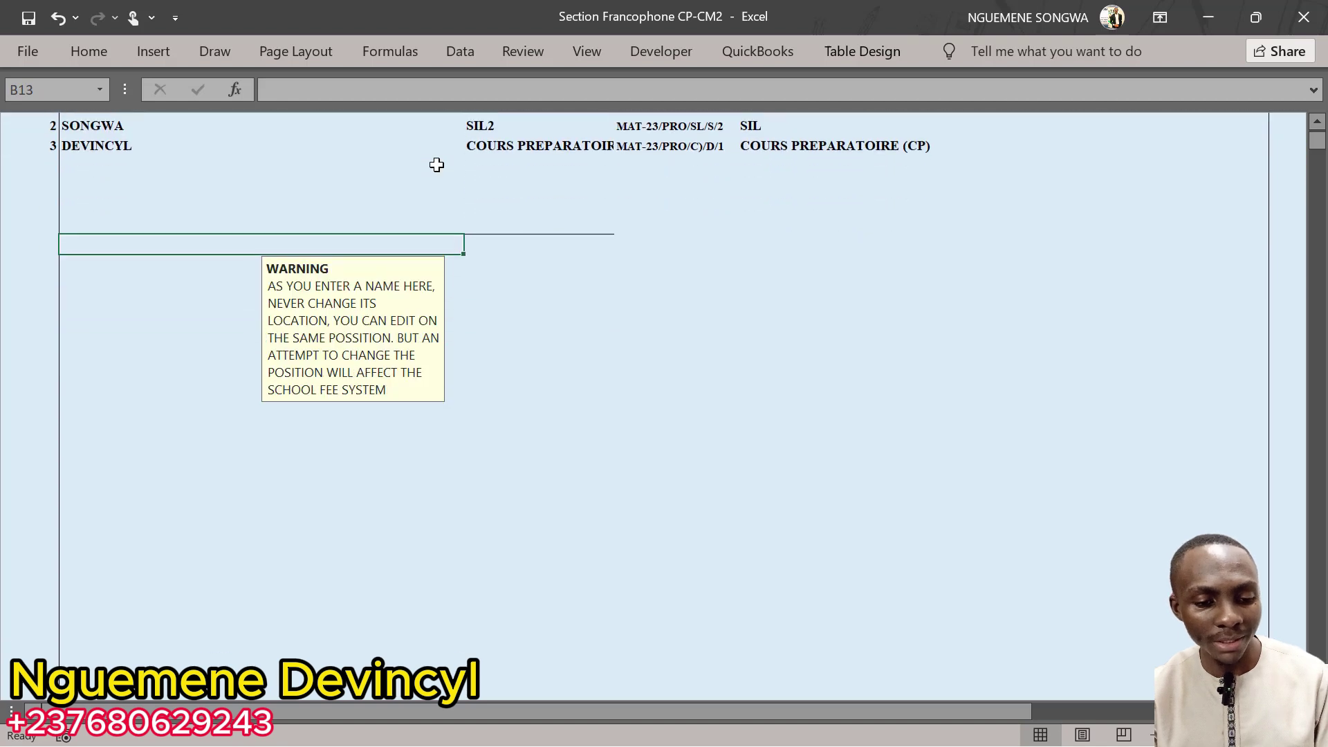
scroll(457, 159, "up", 2)
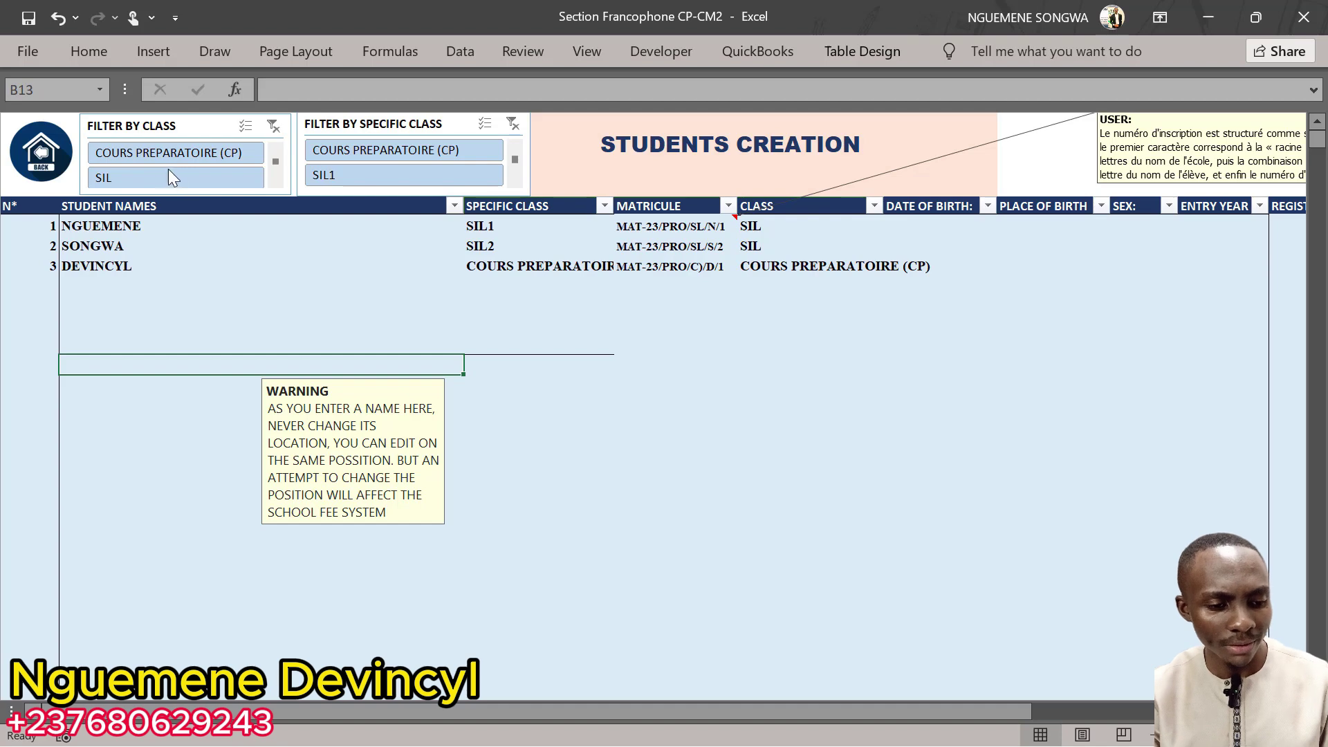
left_click(142, 247)
left_click(62, 164)
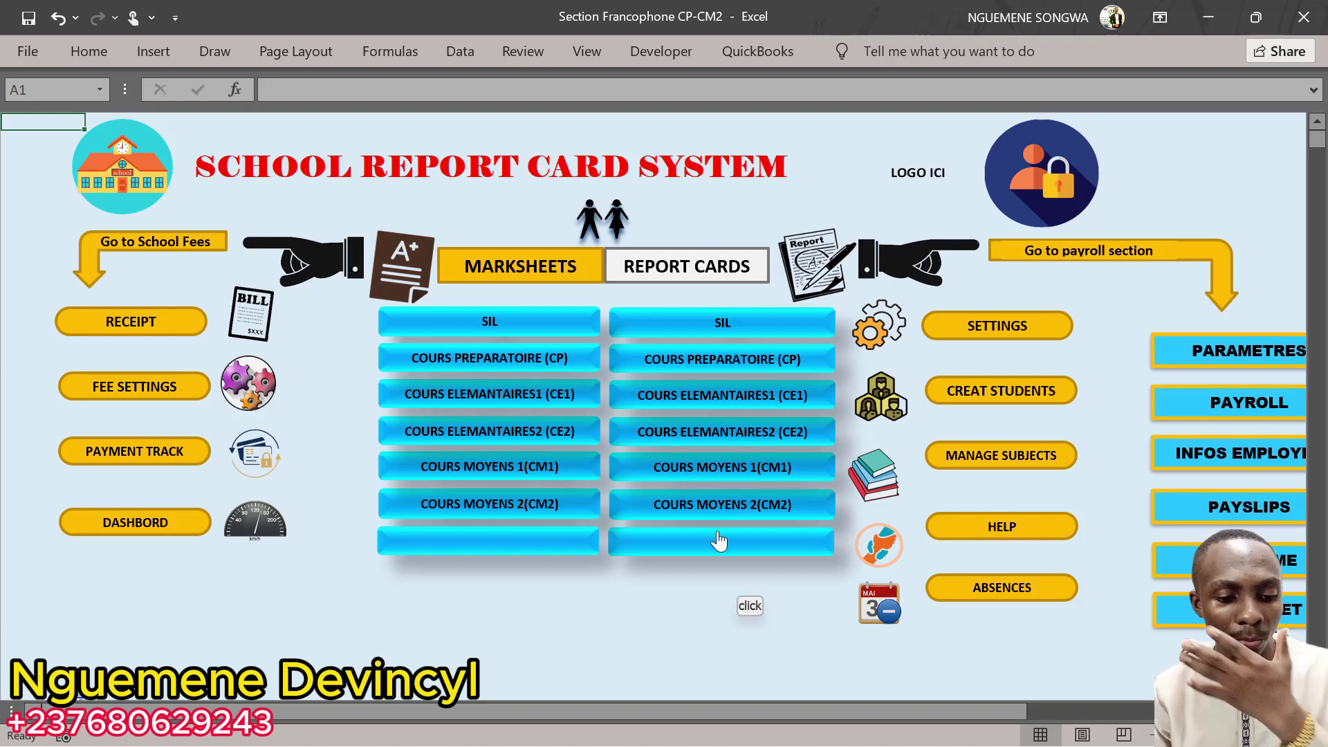
left_click(538, 325)
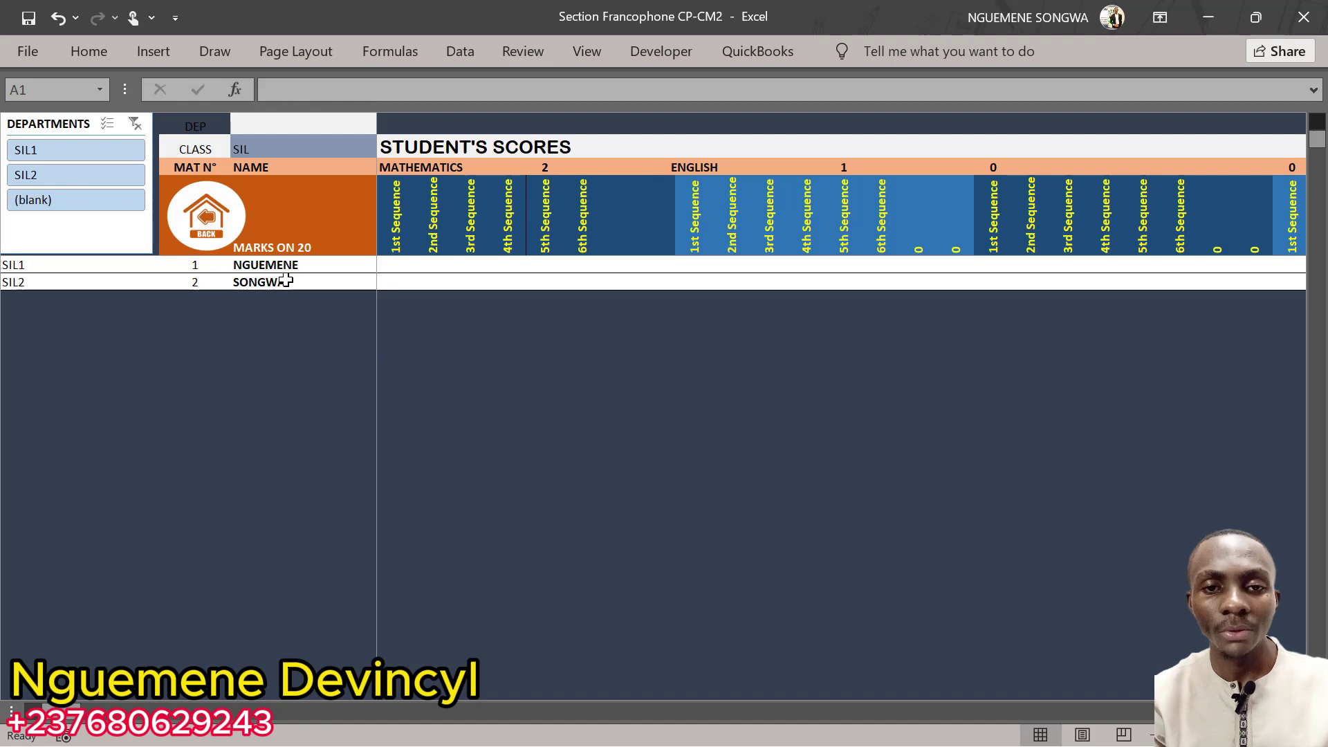
Step: Examine the SIL marksheet's six mathematics sequence columns and the score columns of the other subjects
left_click(398, 262)
left_click(444, 265)
left_click(500, 262)
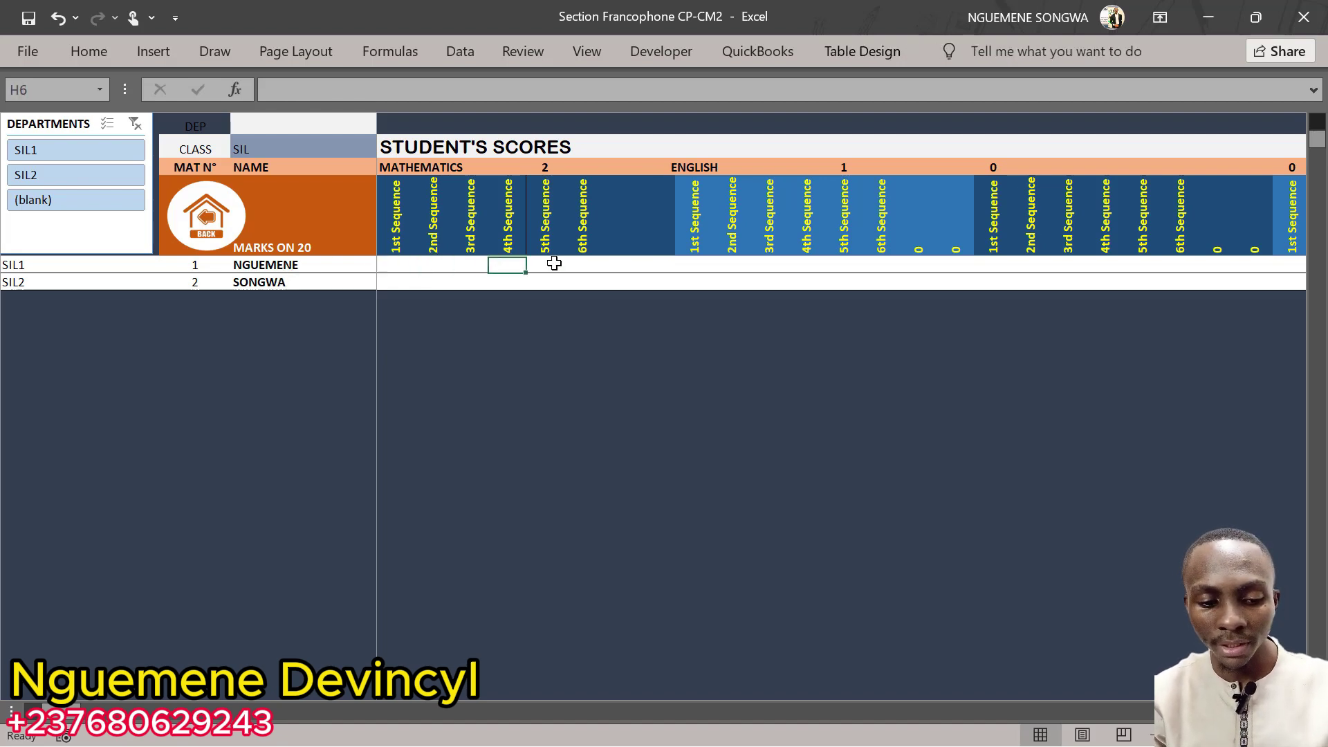
left_click(557, 263)
left_click(581, 263)
left_click(398, 266)
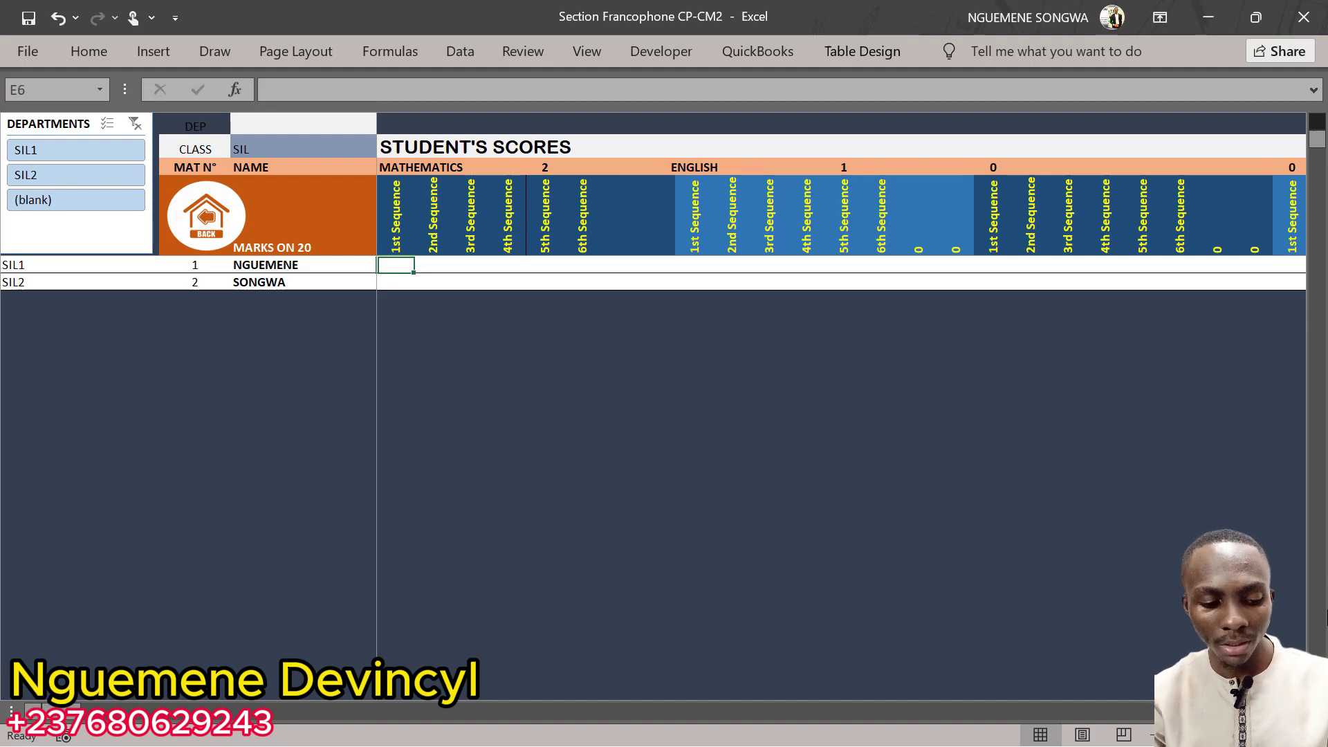
left_click(427, 134)
key("Right")
key("Right")
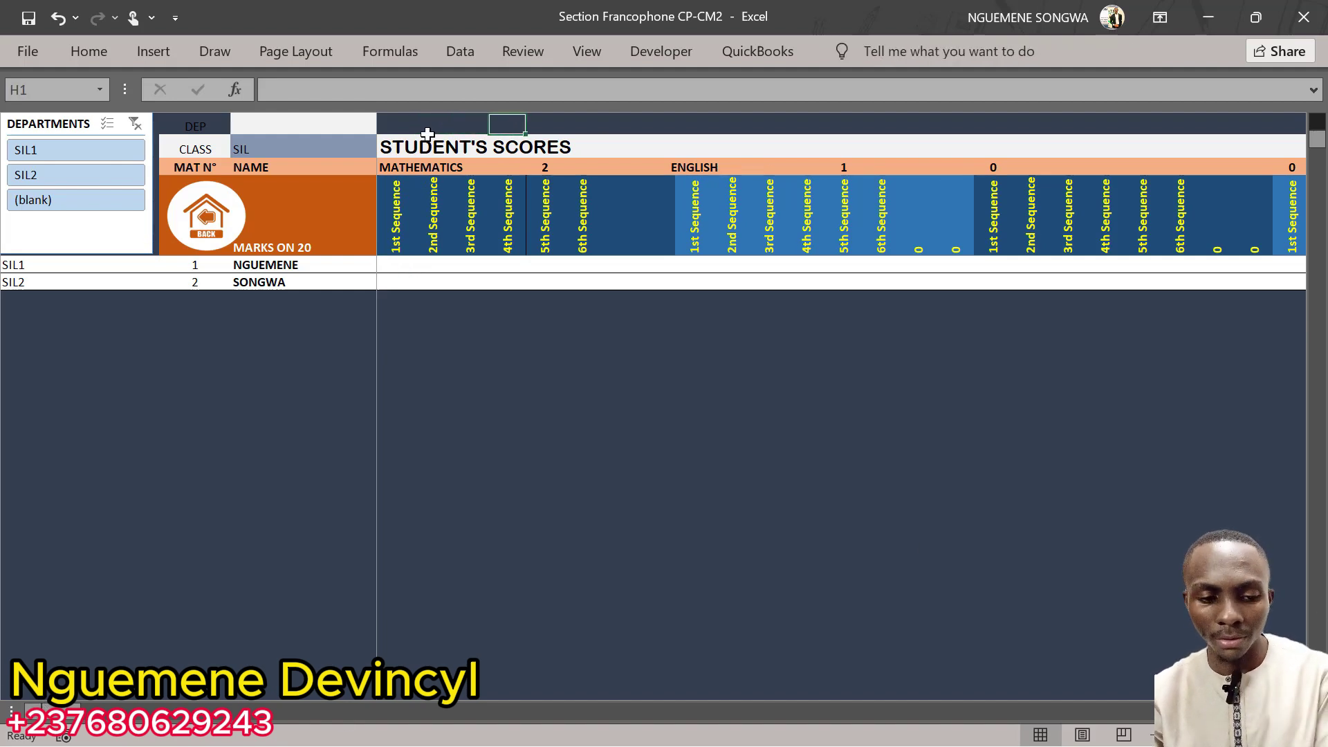
key("Right")
key("Right")
key("Right")
key("Right")
key("Right")
key("Right")
key("Right")
key("Right")
key("Right")
key("Right")
key("Right")
key("Right")
key("Right")
key("Right")
key("Right")
key("Right")
key("Right")
key("Right")
key("Right")
key("Right")
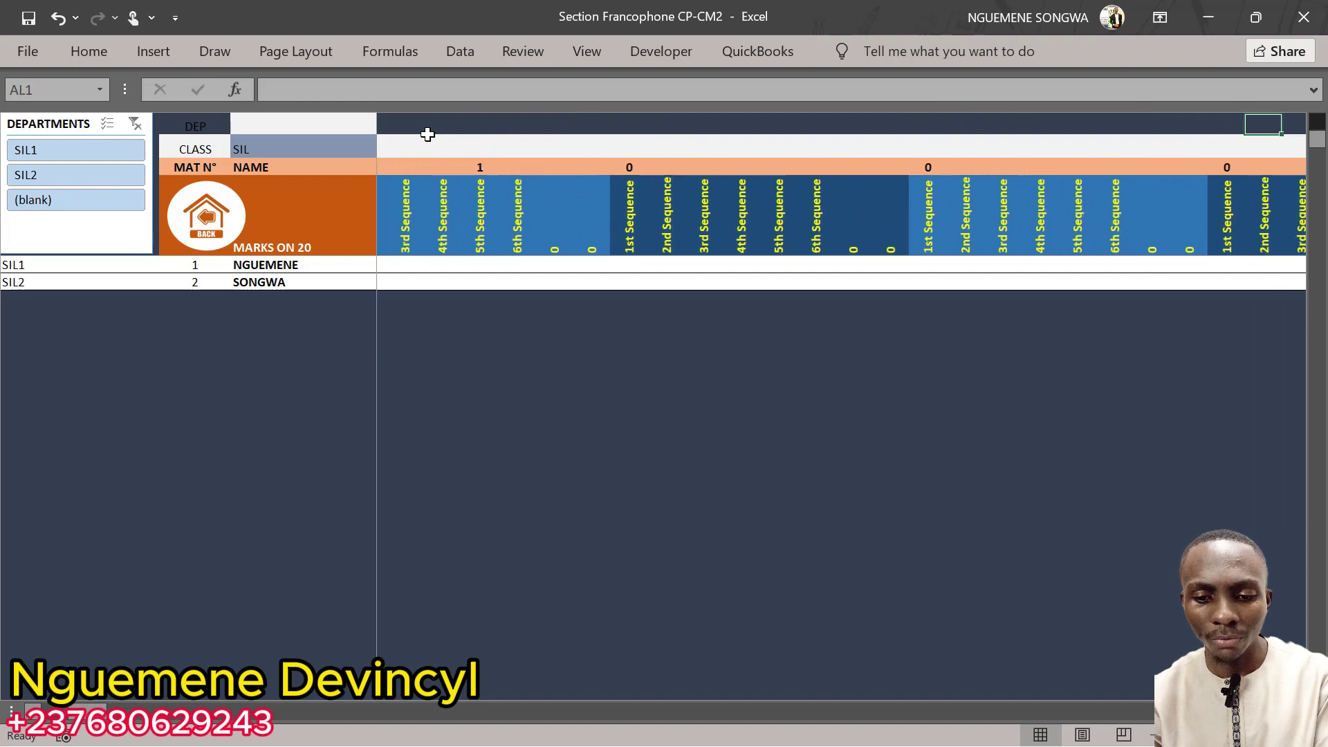
key("Left")
key("Left")
key("Left")
key("Left")
key("Left")
key("Left")
key("Left")
key("Left")
key("Left")
key("Left")
key("Left")
key("Left")
key("Left")
key("Left")
key("Left")
key("Left")
key("Left")
key("Left")
key("Left")
key("Left")
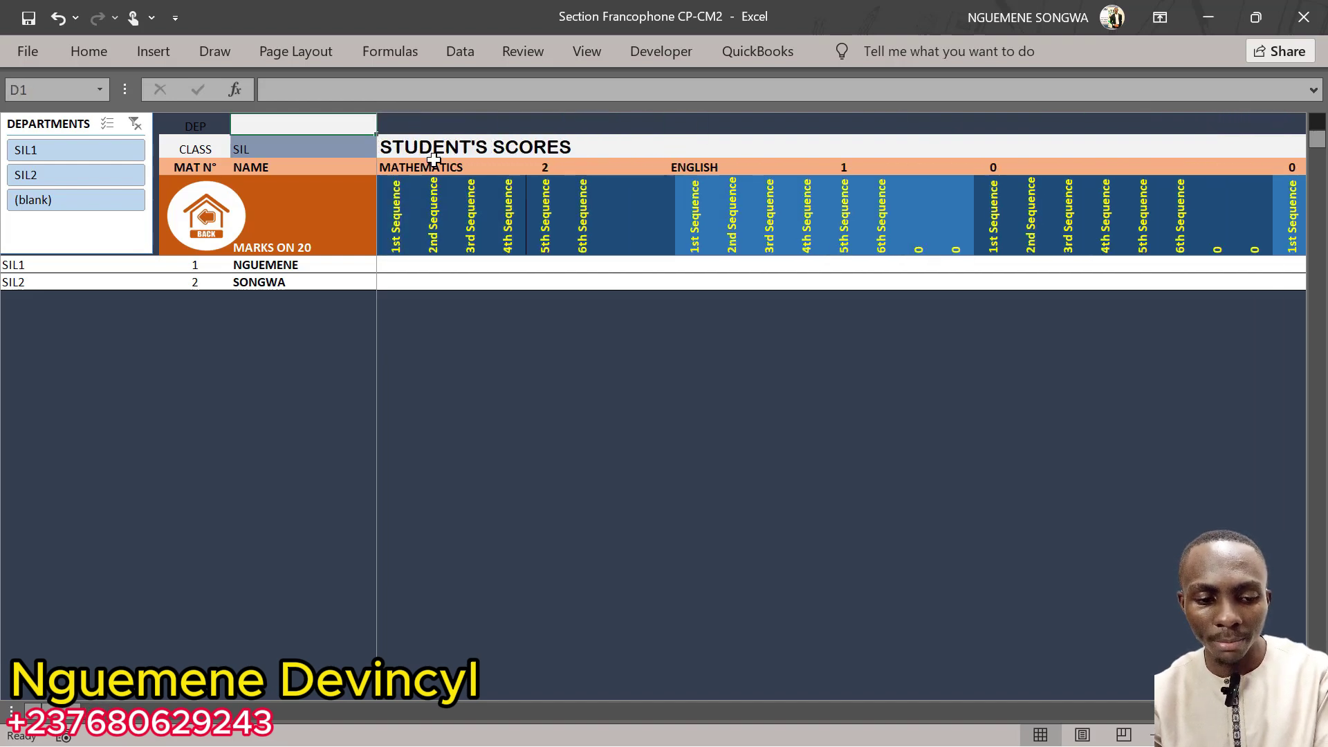
key("ctrl+End")
key("ctrl+Home")
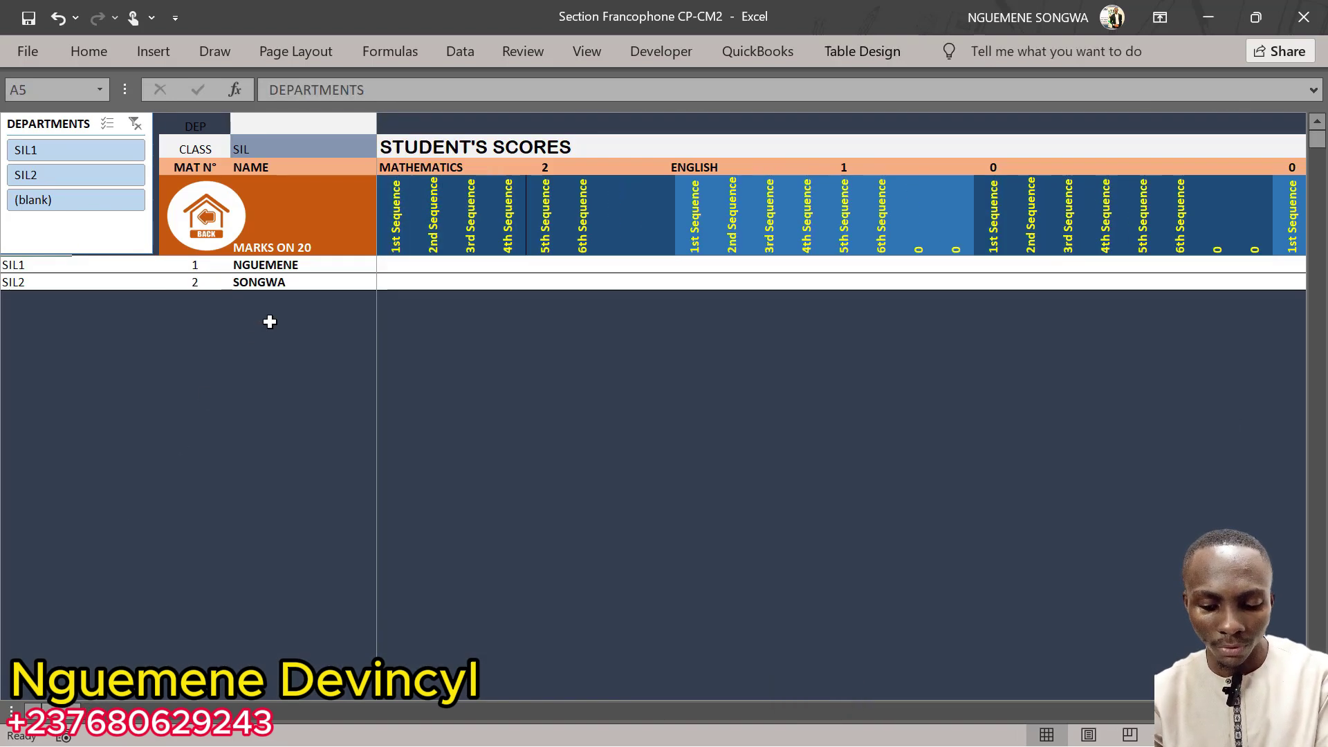
Step: Enter the 1st Sequence mathematics marks in the SIL marksheet: 12 for the first student and 14 for the second
left_click(396, 265)
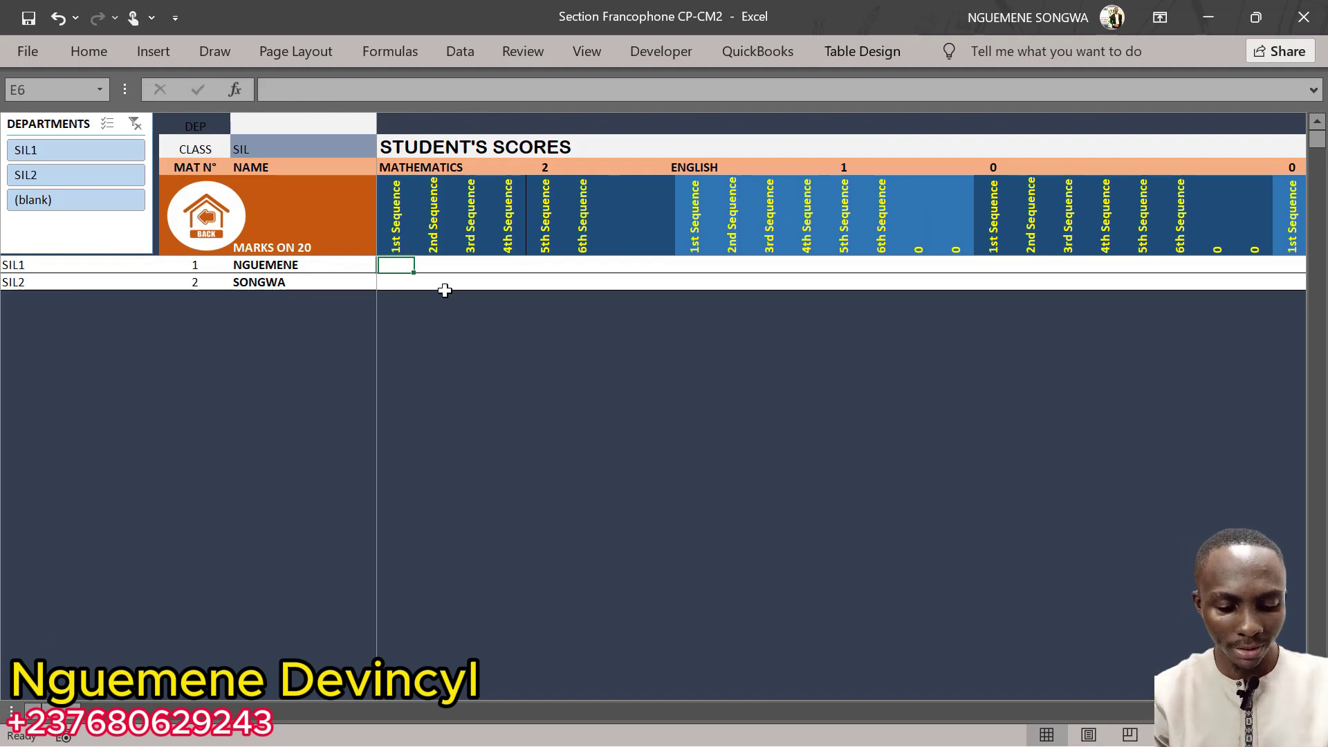
type("12")
key("Return")
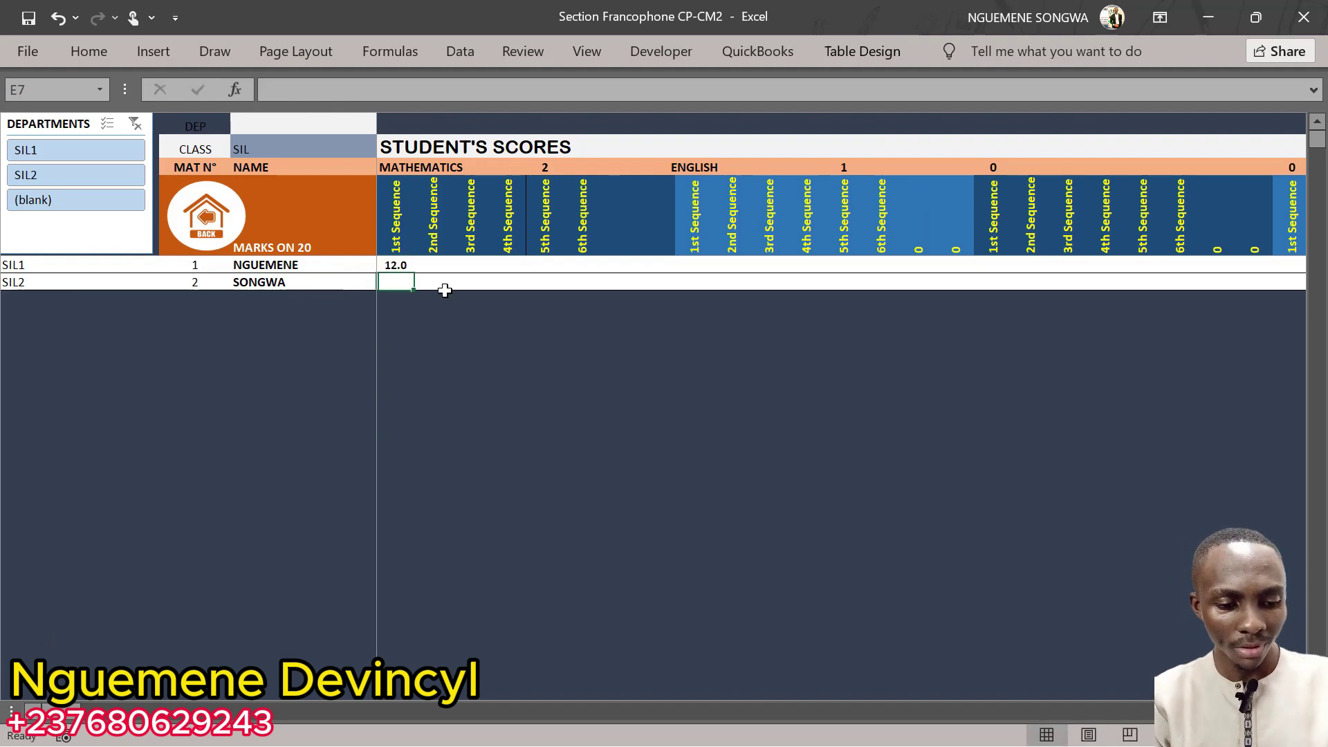
type("14")
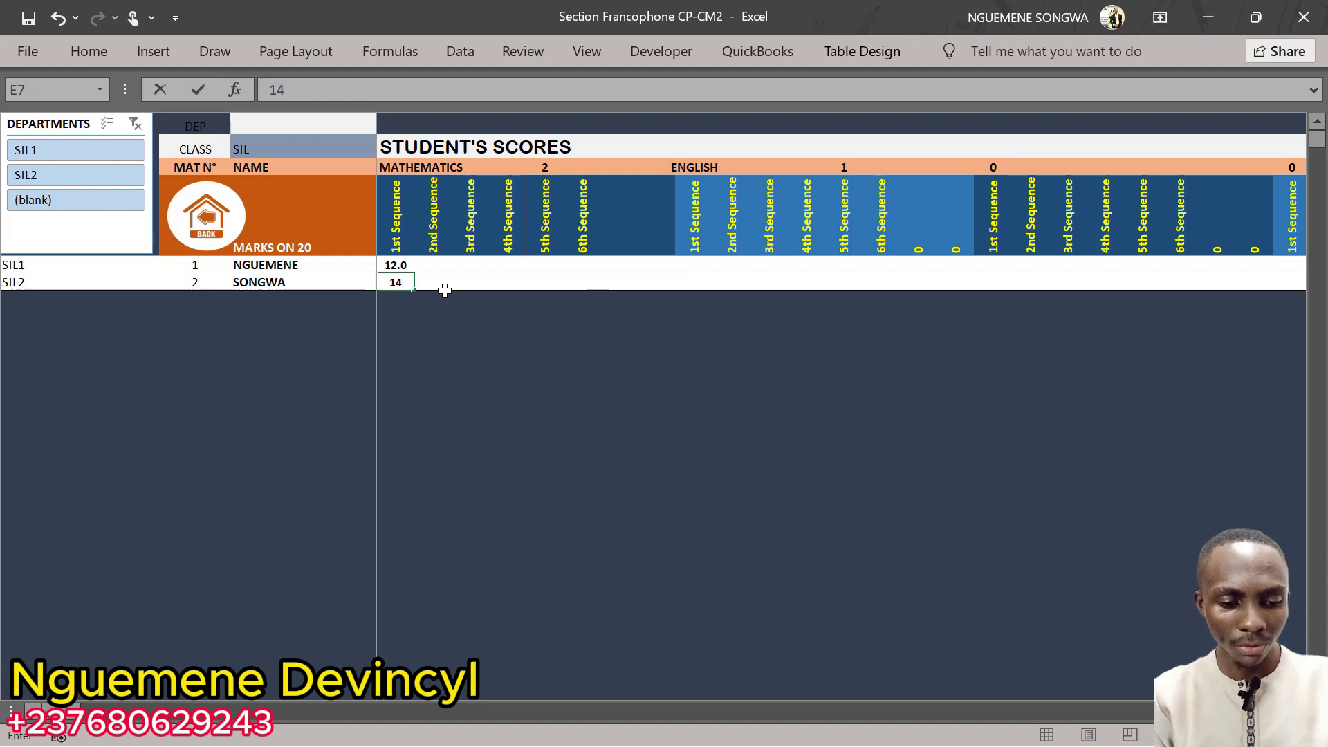
key("Right")
Step: Enter the 2nd Sequence mathematics marks: 9 for the first student and 8 for the second
key("Up")
key("Up")
key("Down")
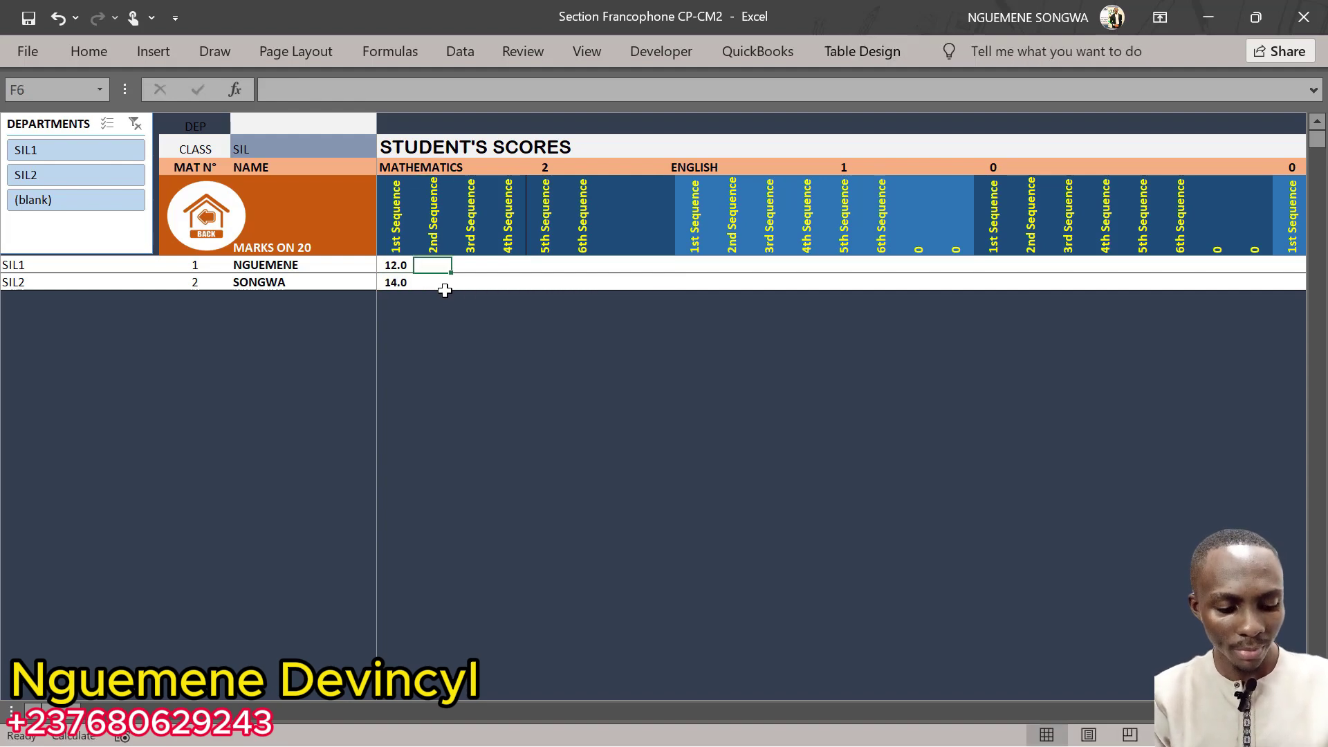
type("9")
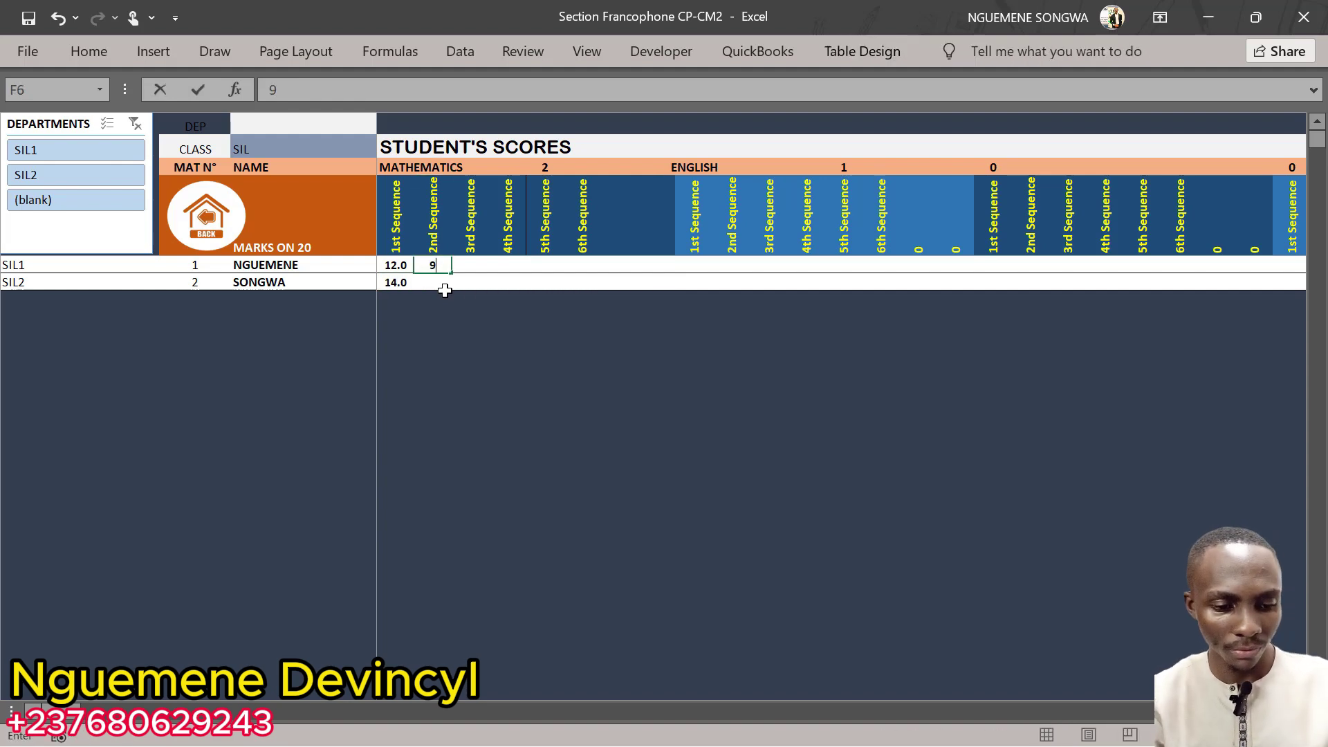
key("Return")
type("8")
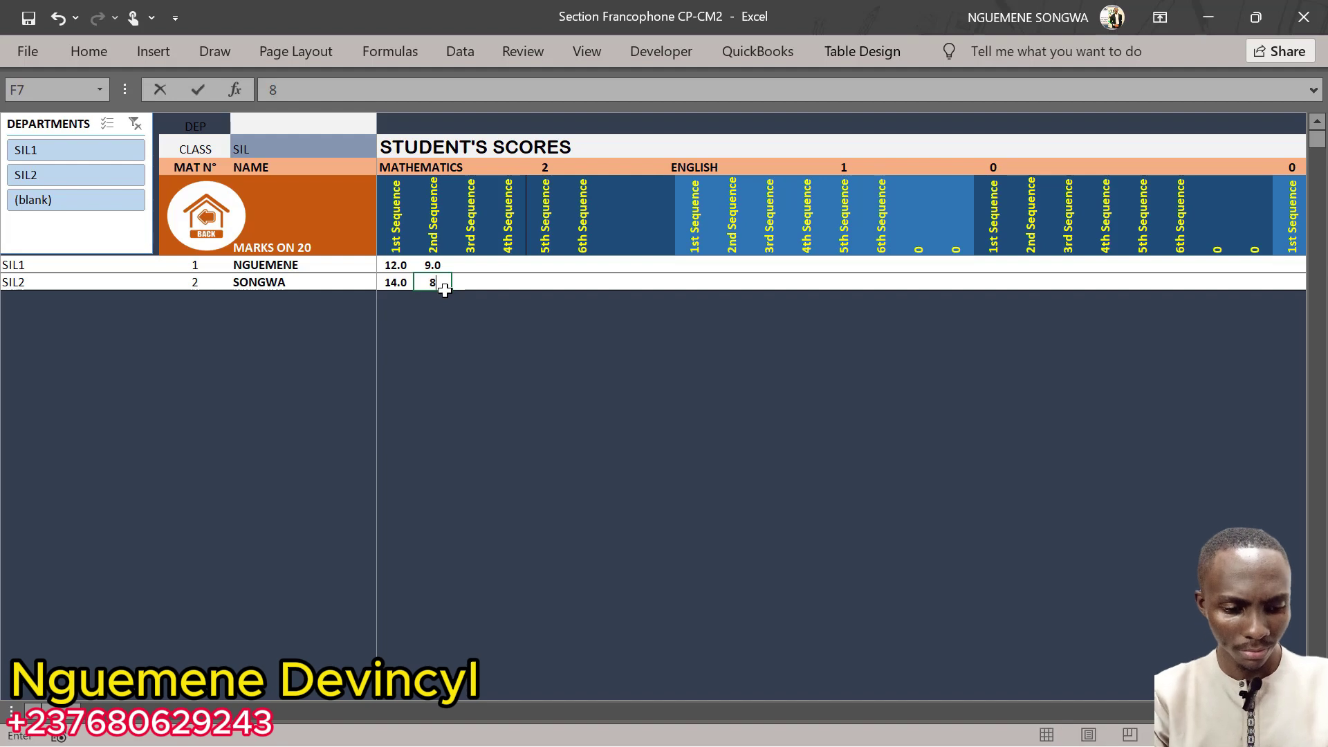
left_click(445, 265)
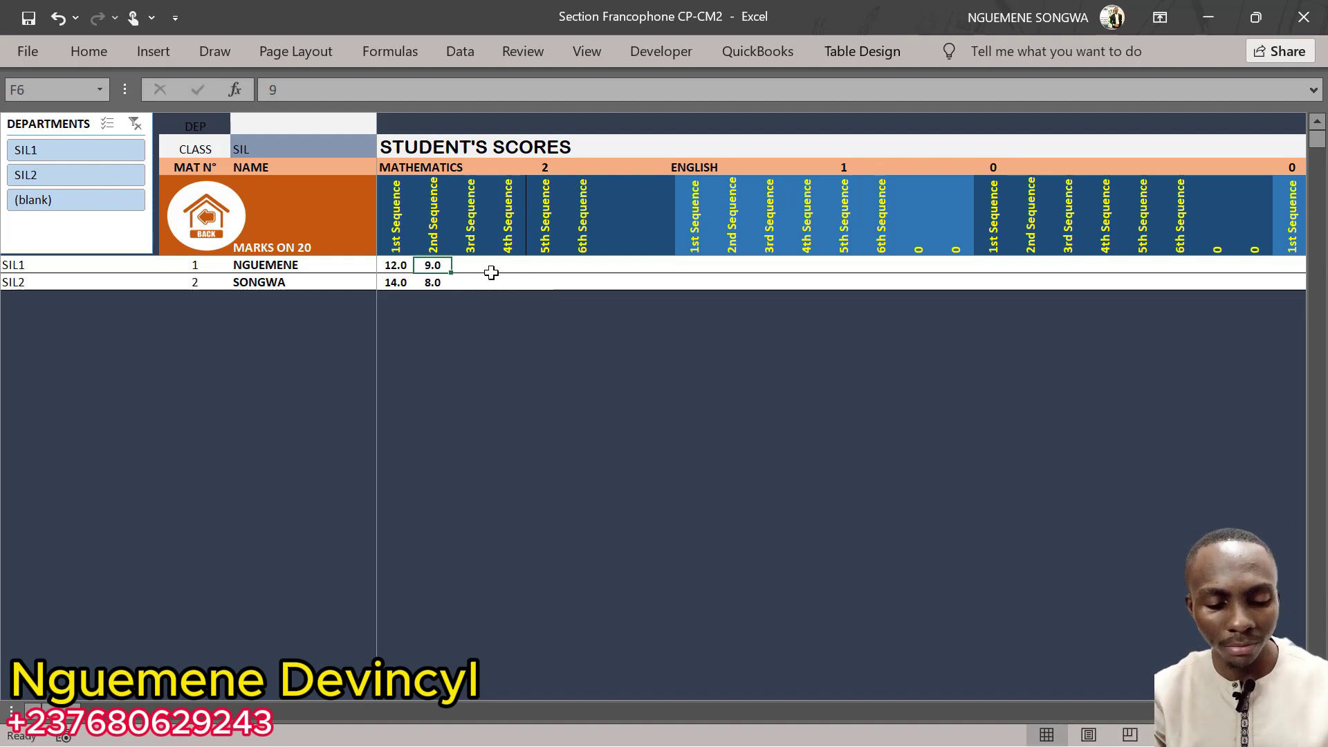
left_click(476, 262)
left_click(517, 268)
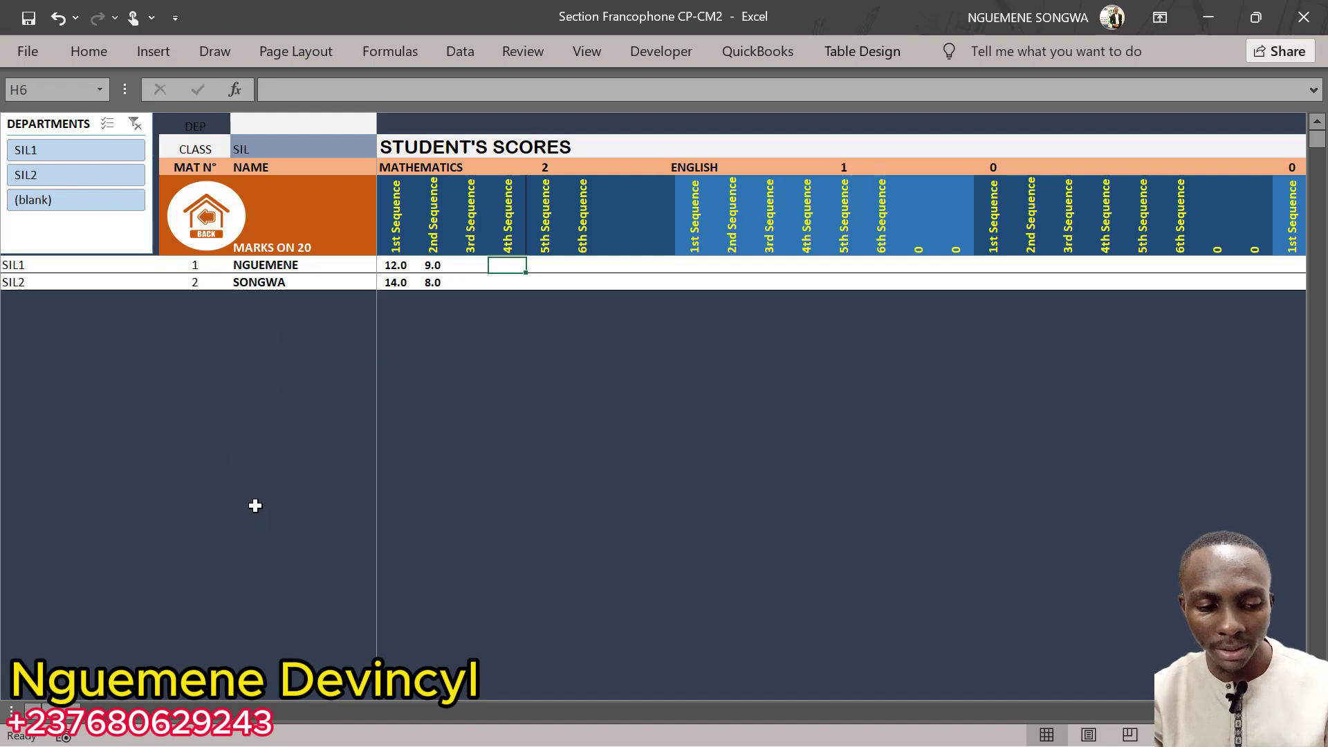
Step: Check the mathematics results on the SIL report card through the home page, and return to the SIL marksheet
left_click(229, 229)
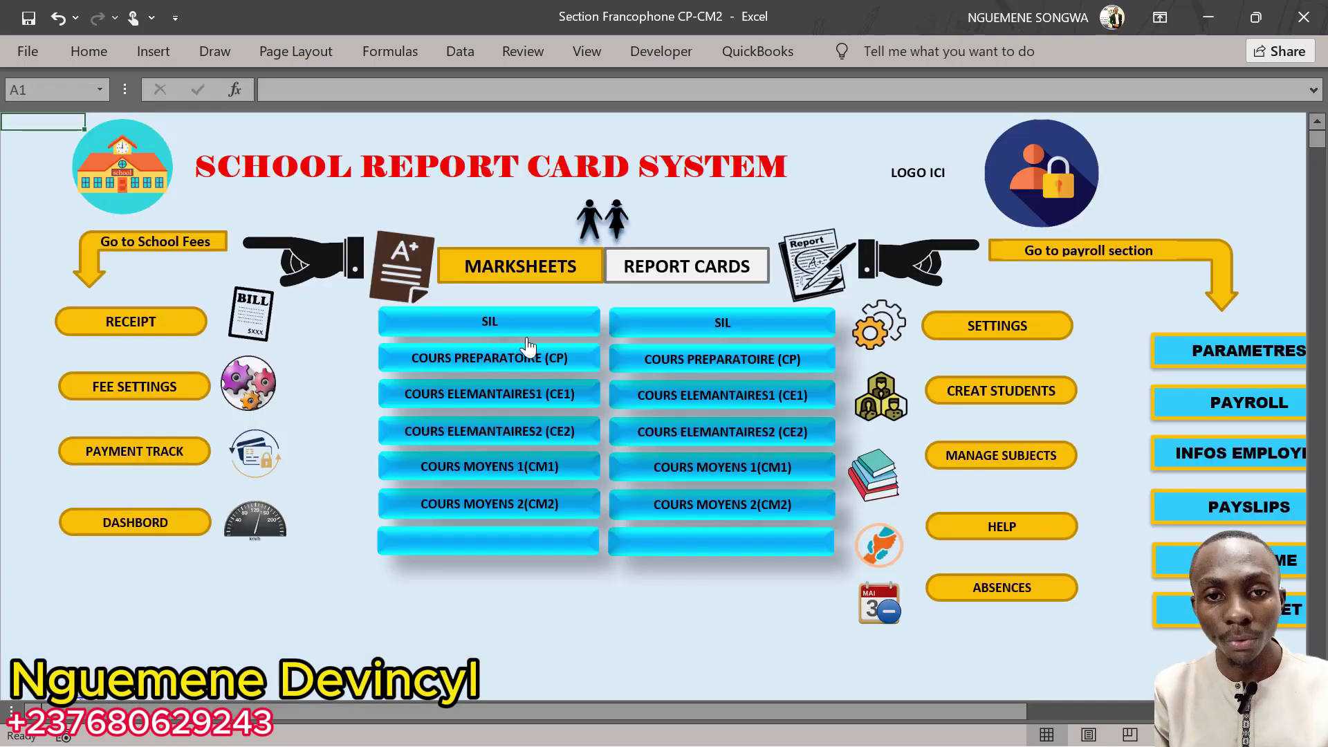
left_click(786, 324)
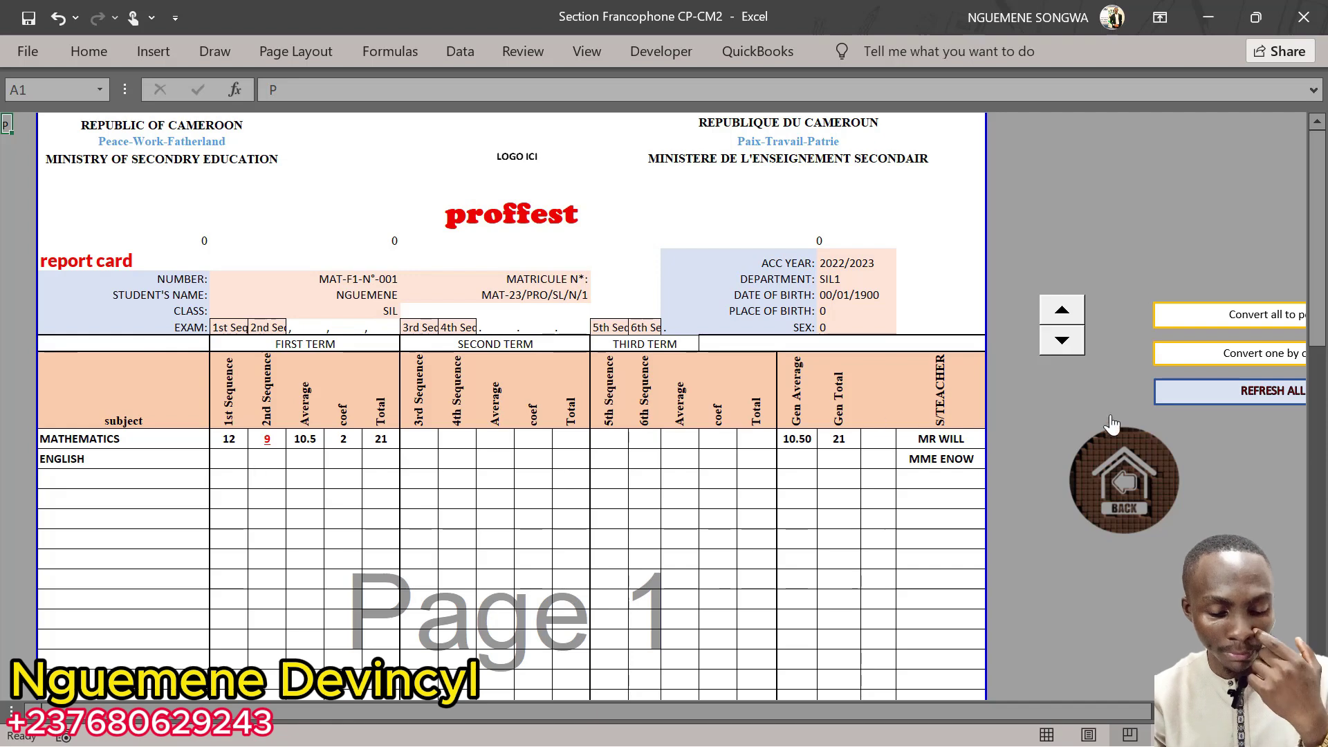
left_click(1126, 470)
left_click(533, 321)
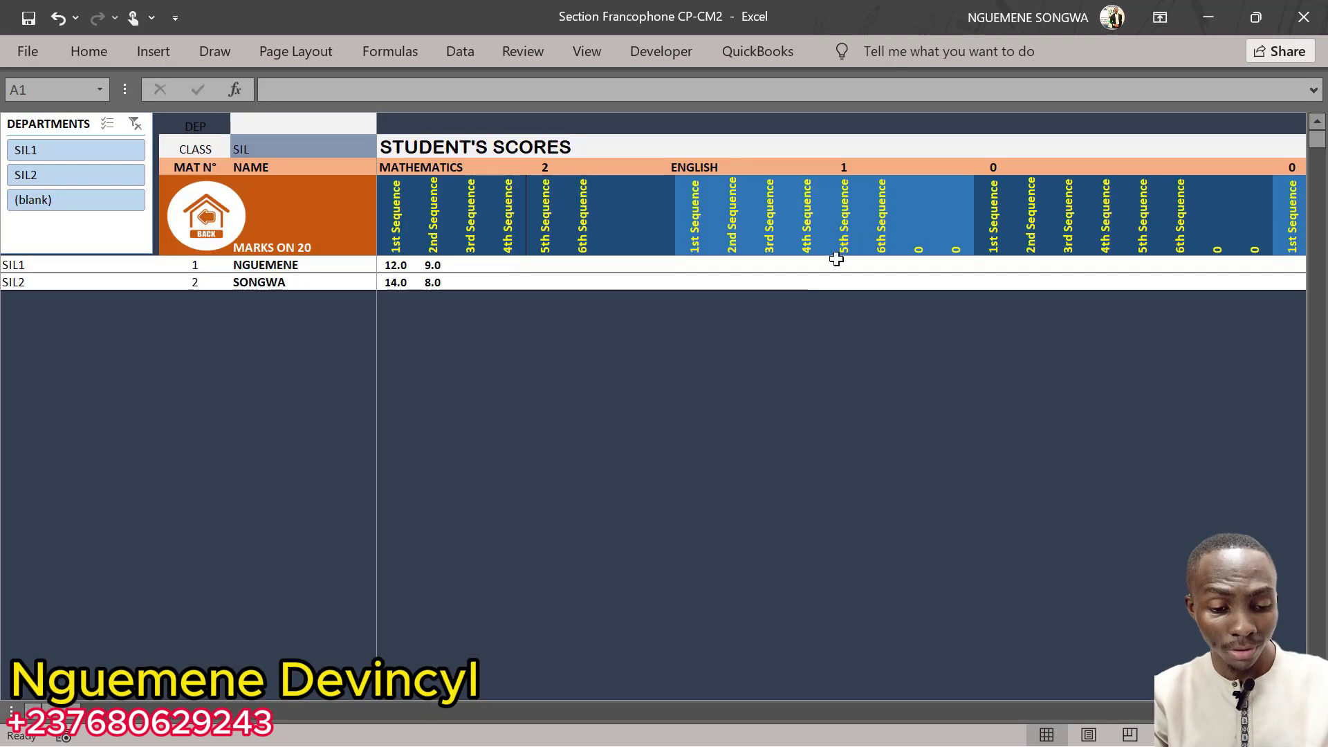
Step: Enter the 1st Sequence English marks: 13 for the first student and 15 for the second
left_click(704, 265)
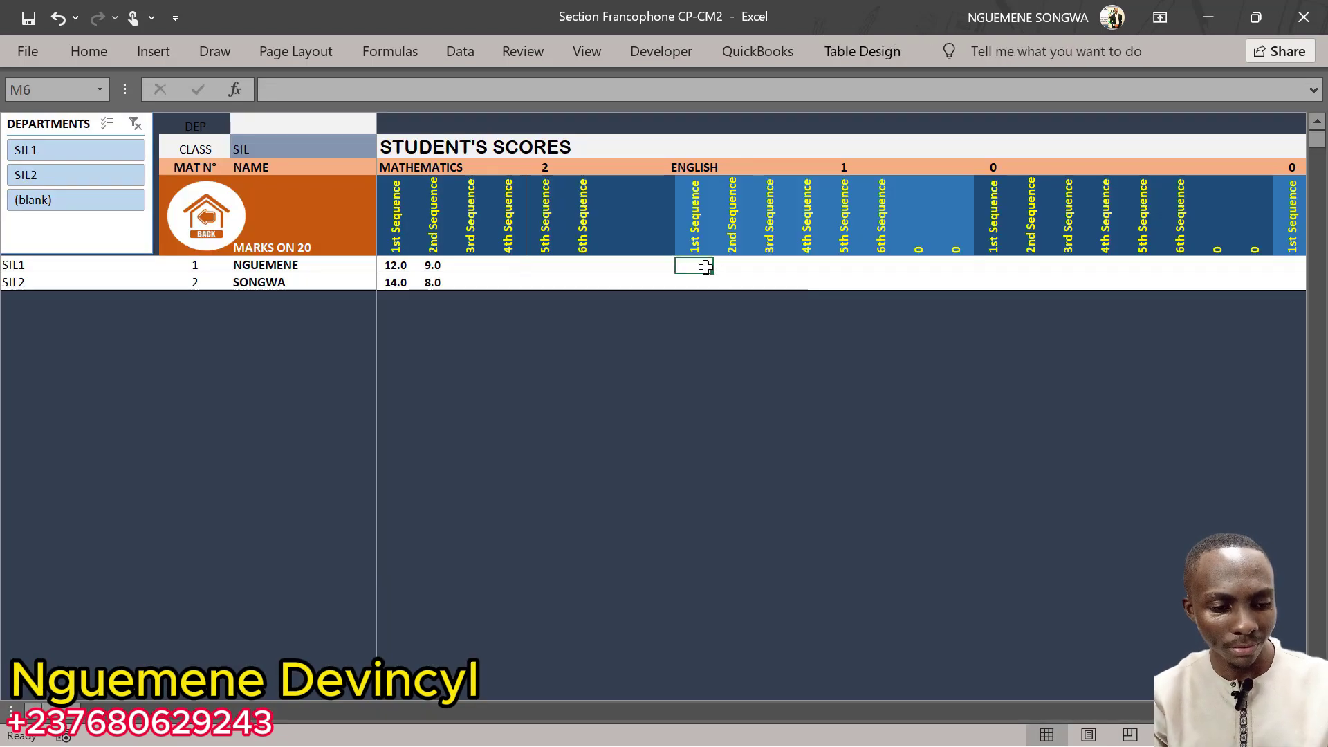
type("13")
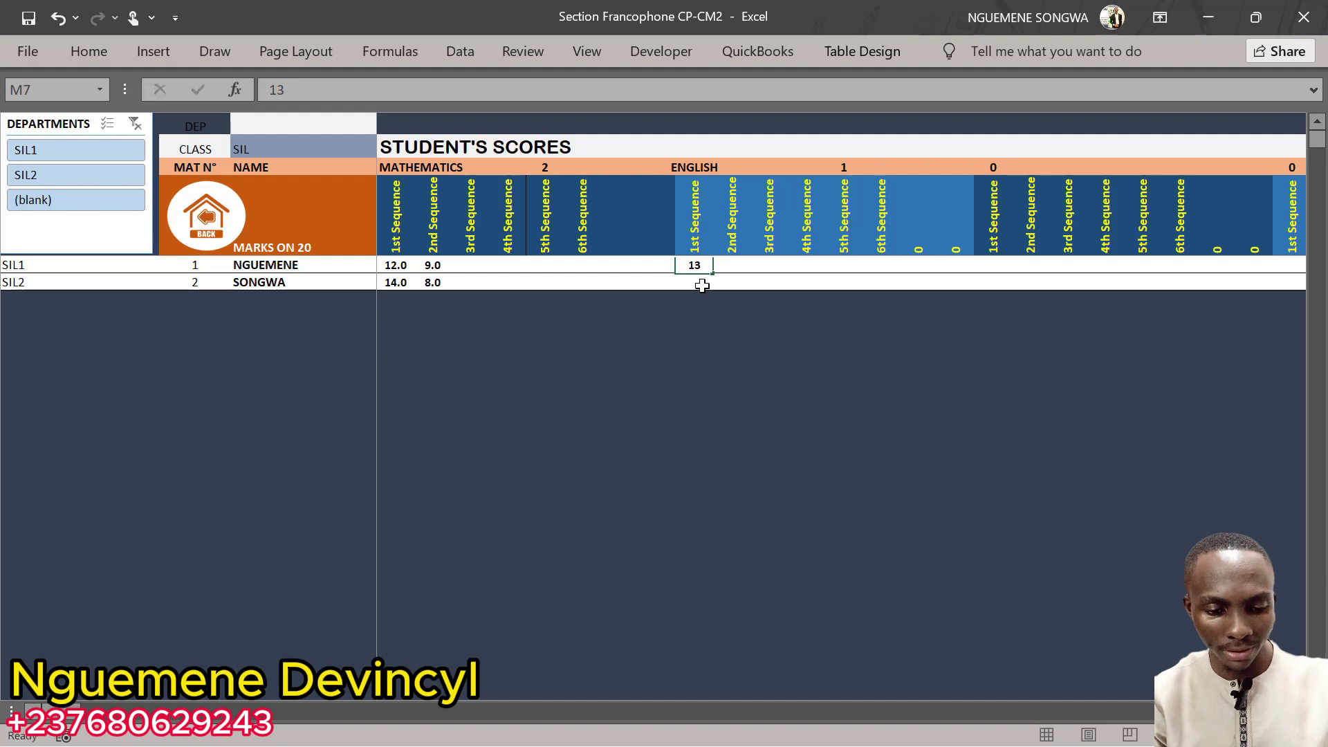
key("Return")
type("15")
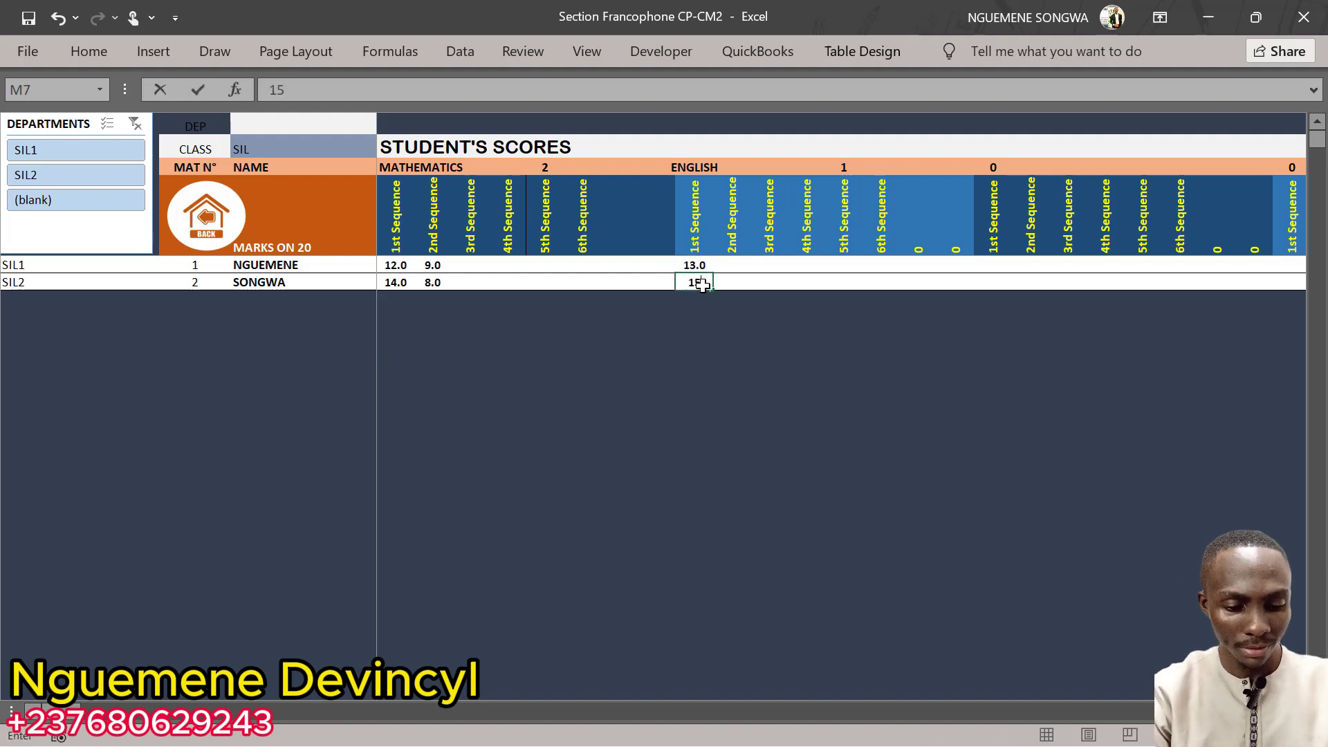
Step: Enter the 2nd Sequence English marks: 6 for the first student and 12 for the second
left_click(738, 261)
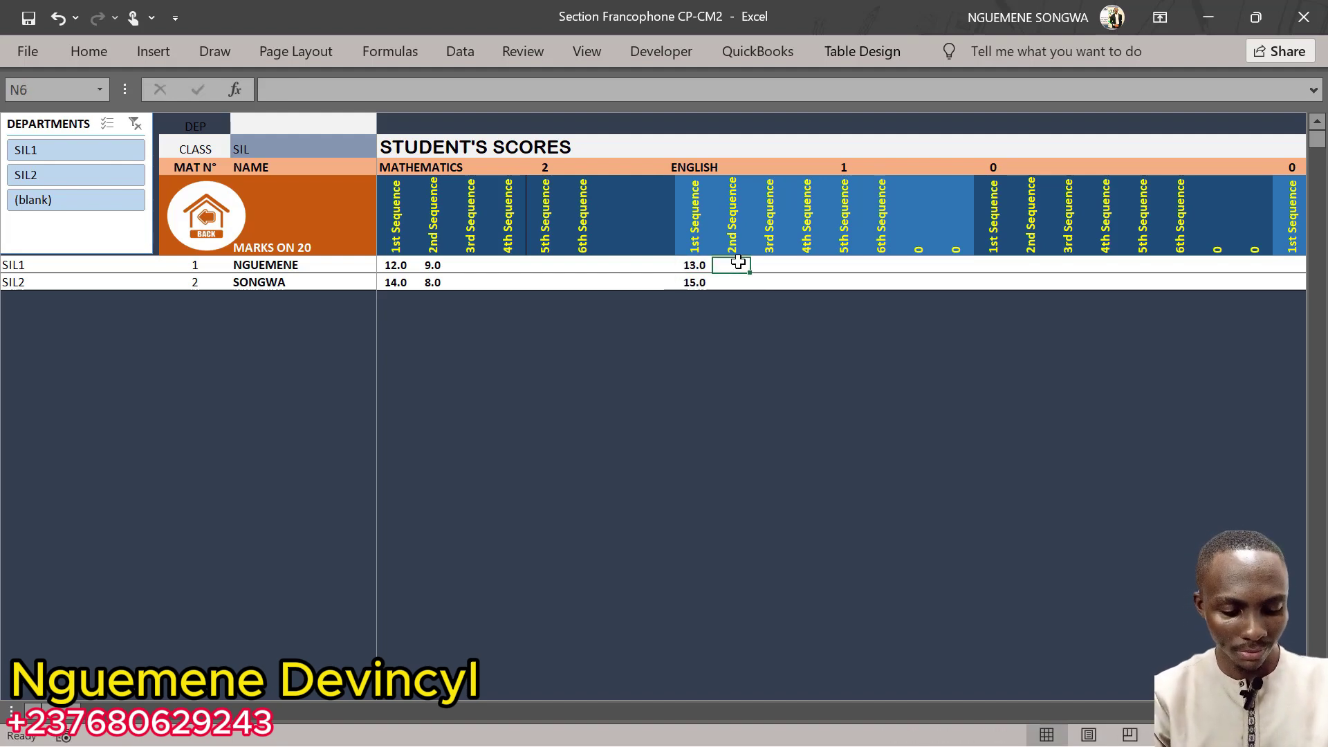
type("6")
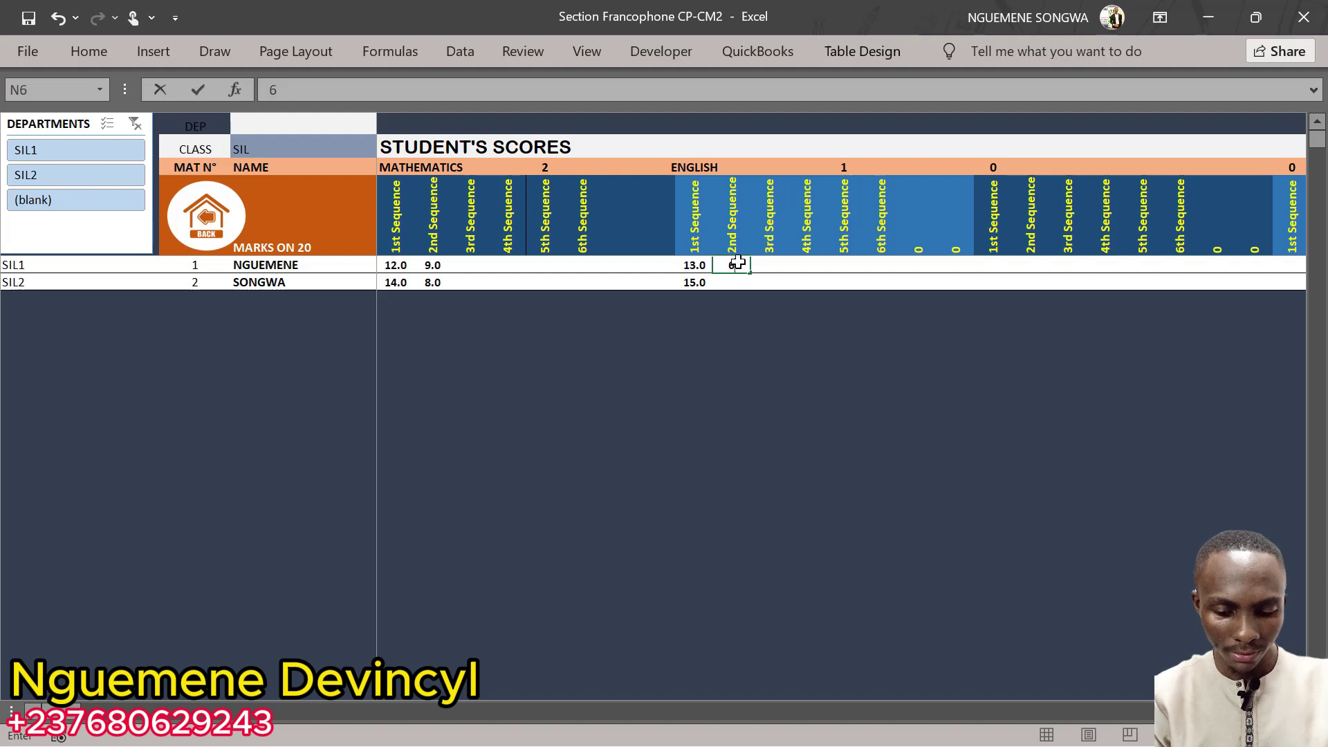
key("Return")
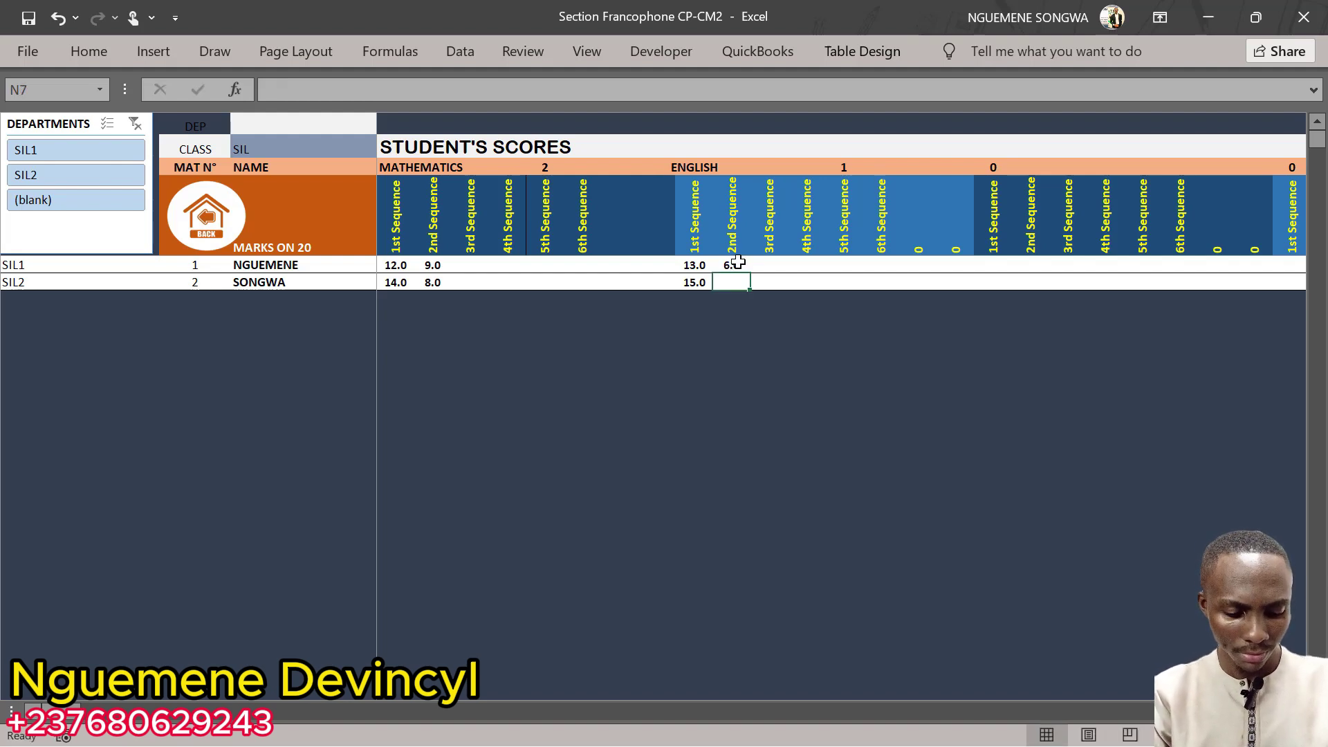
type("12")
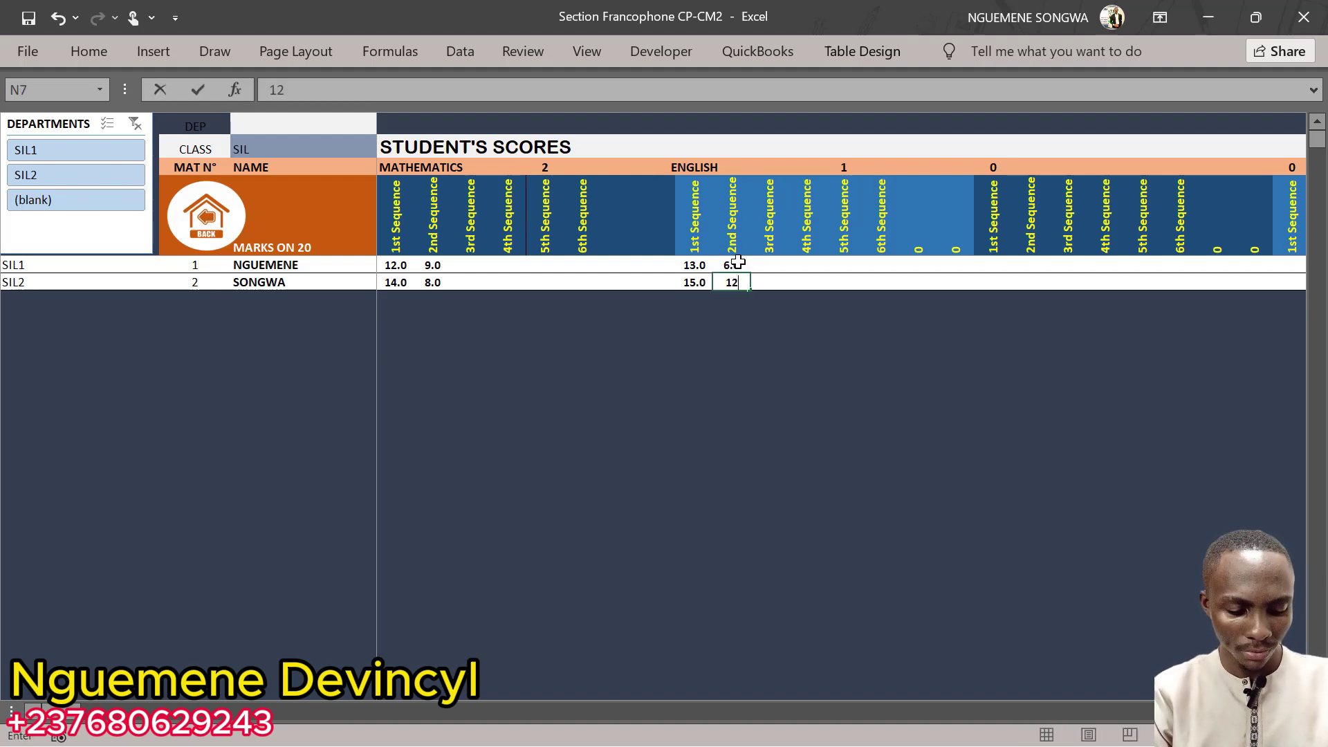
Step: Open the SIL report card from the home page and browse the students' cards, ending on the first student's
left_click(210, 245)
left_click(609, 351)
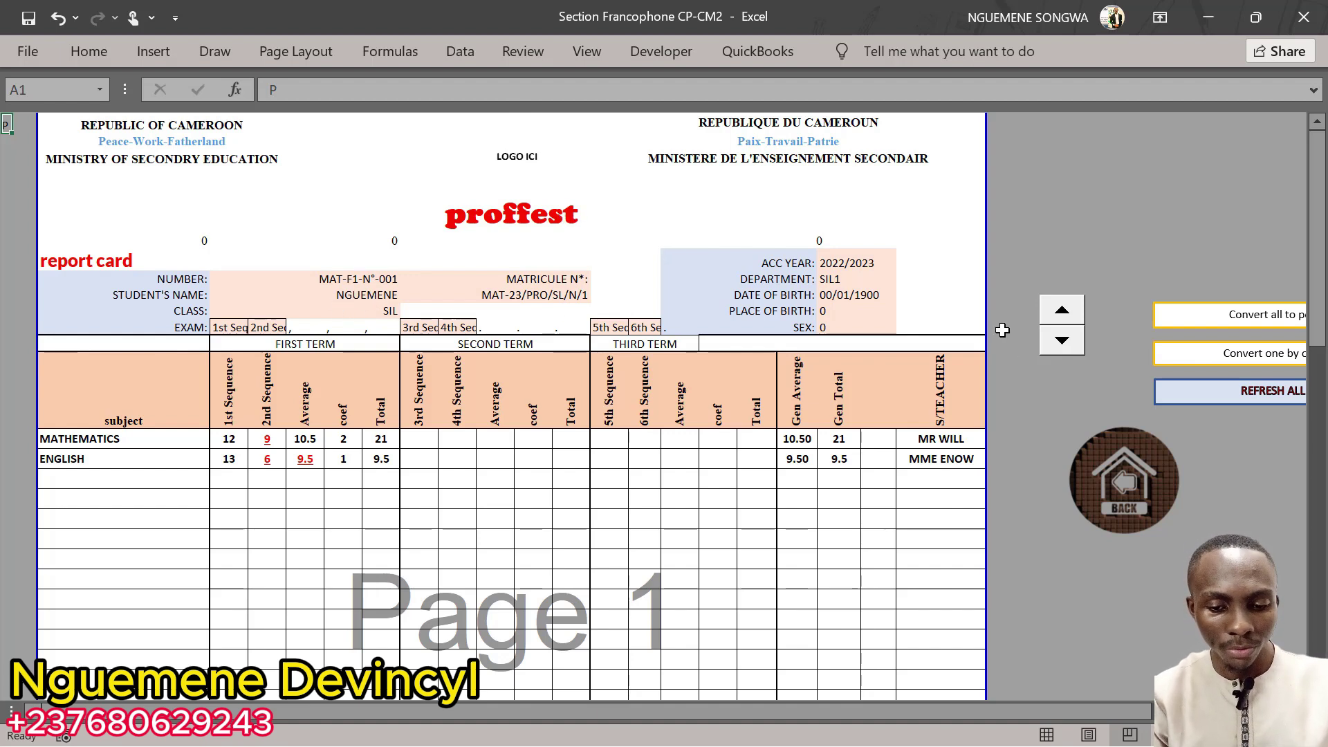
left_click(1063, 317)
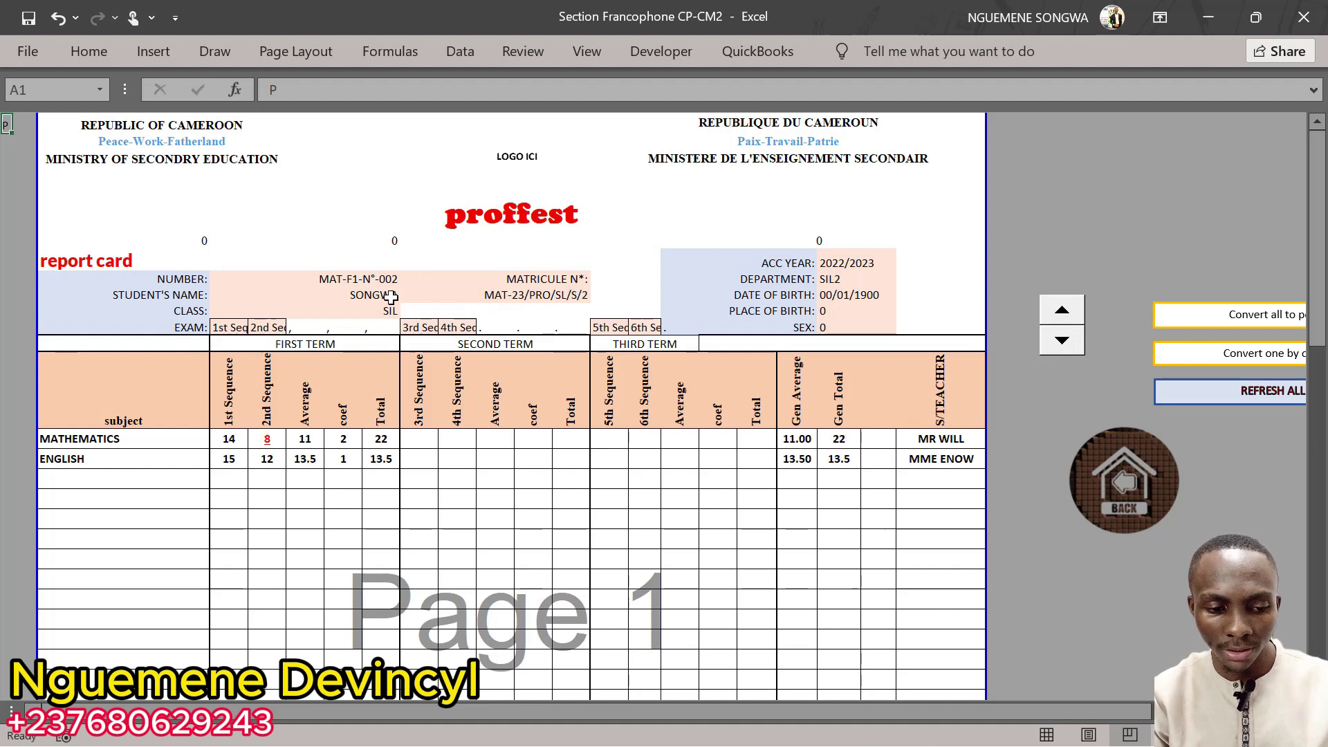
left_click(1064, 315)
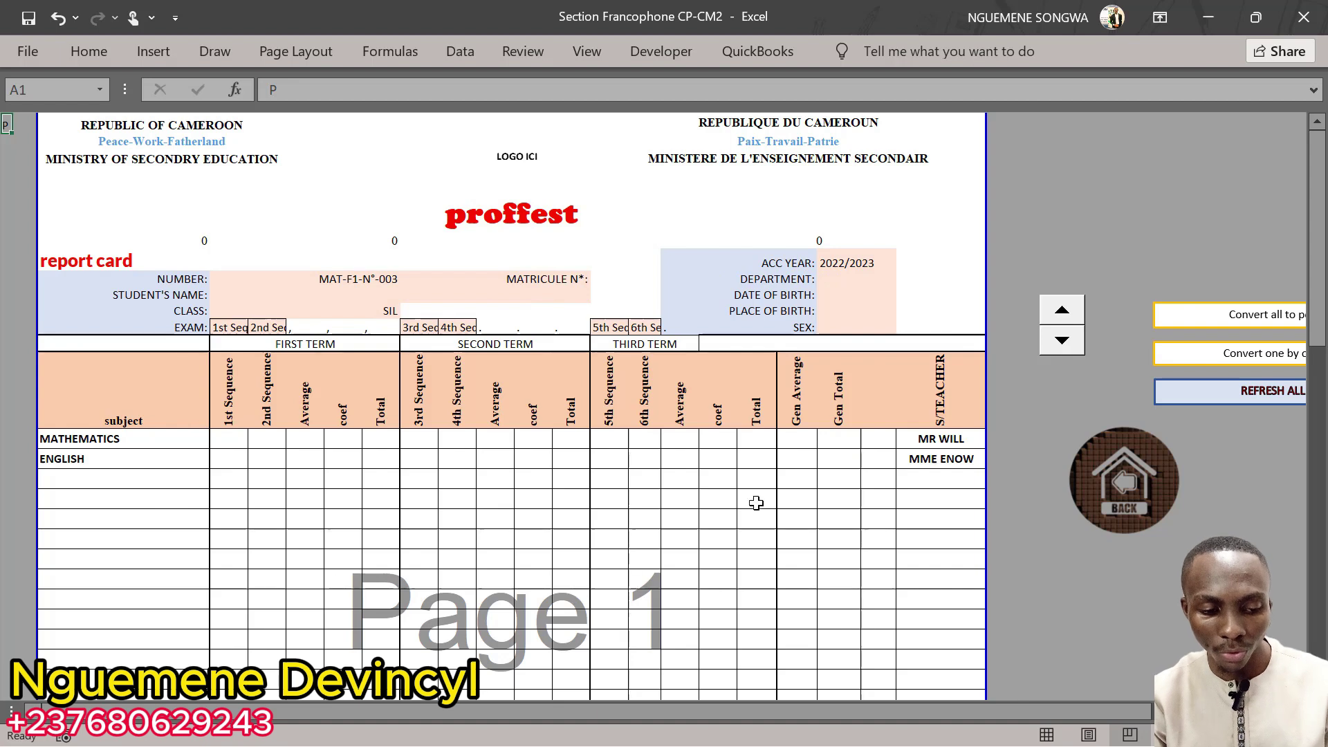
left_click(1069, 350)
left_click(1070, 349)
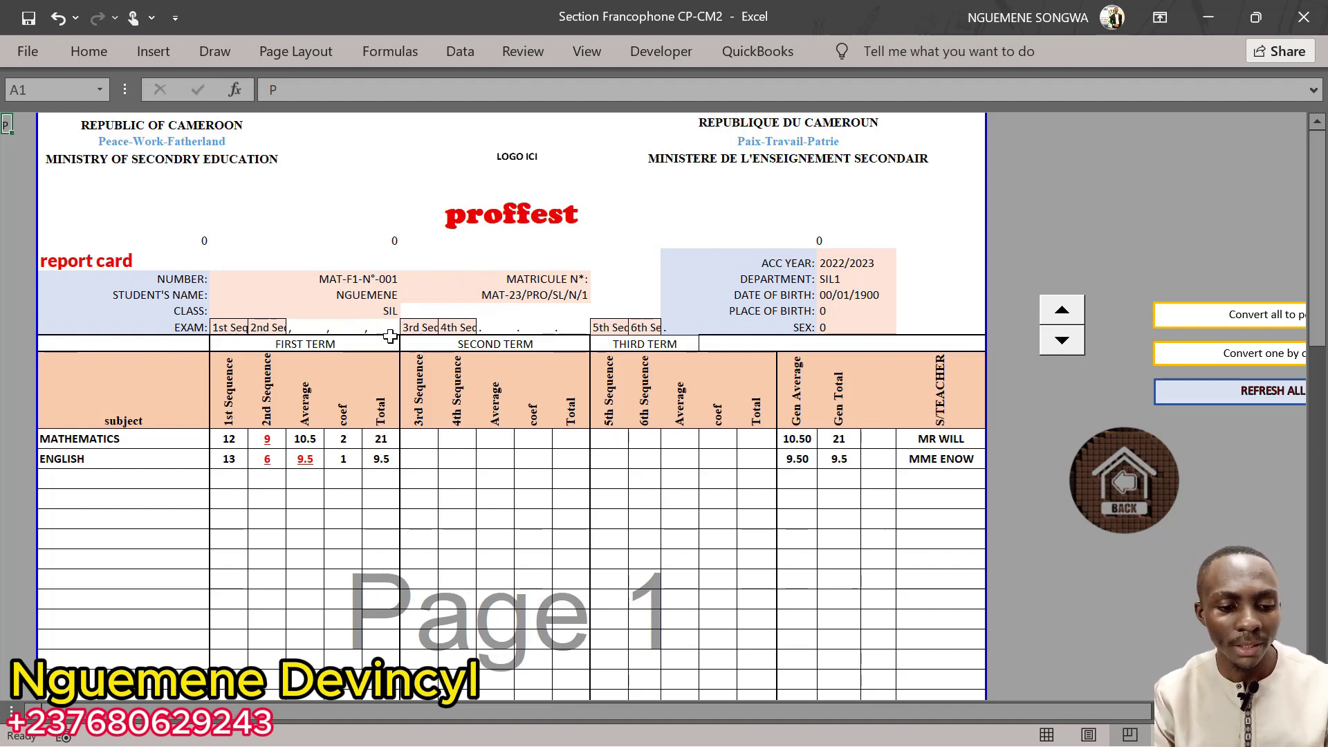
Step: Inspect the report card's first-term exam selection cells and the list of sequences and terms they offer
left_click(231, 328)
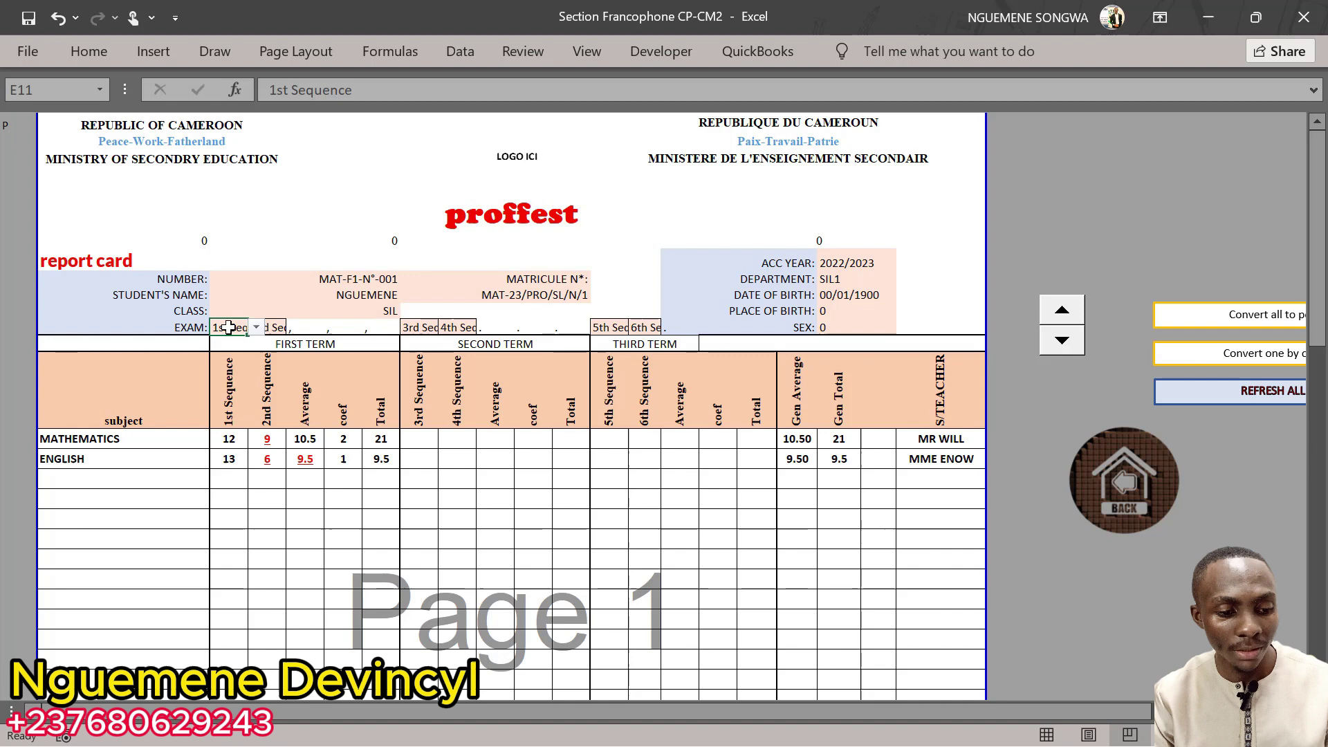
left_click(276, 327)
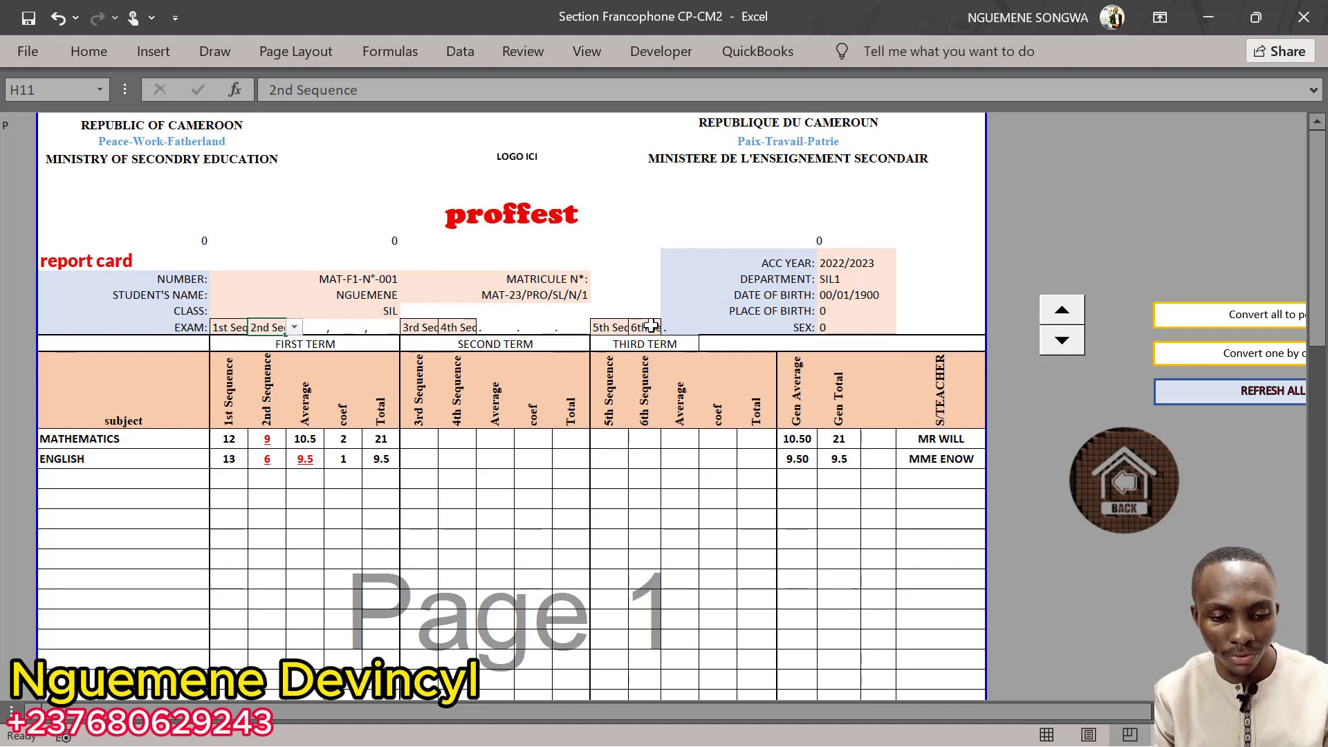
left_click(237, 328)
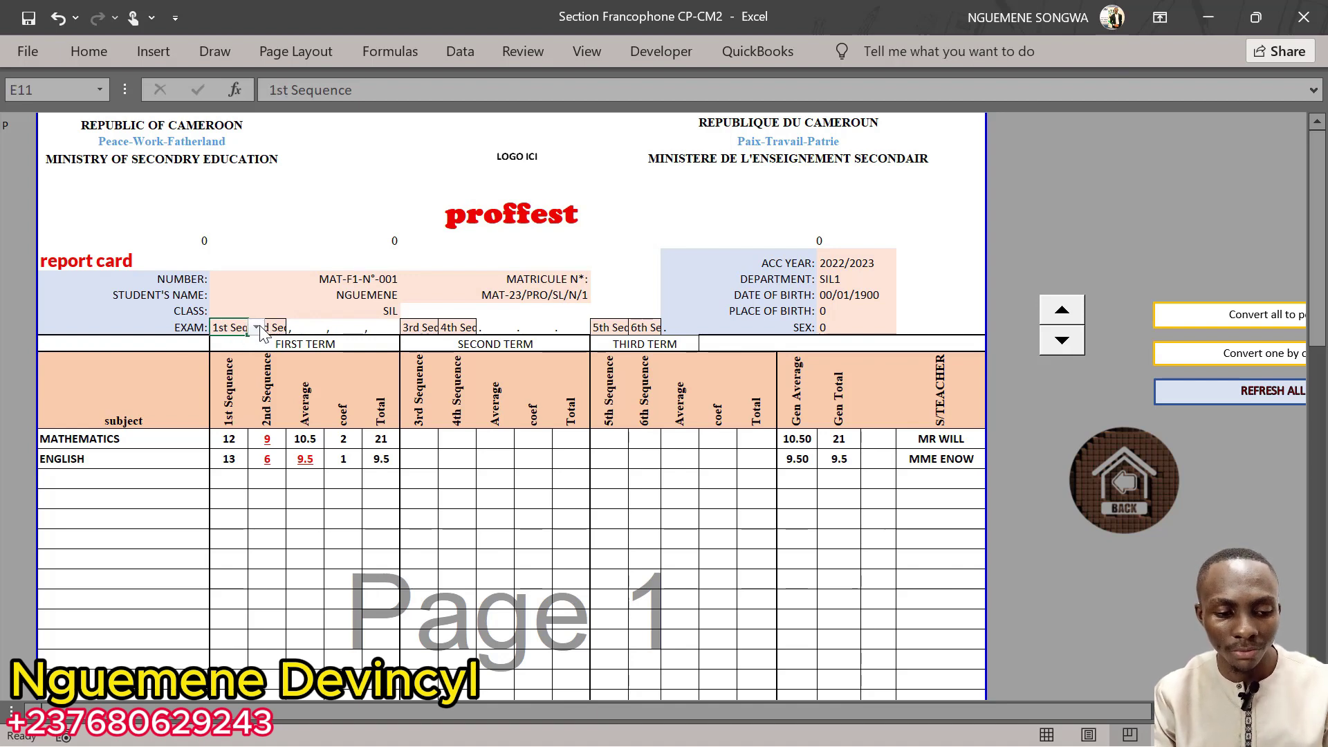
left_click(256, 328)
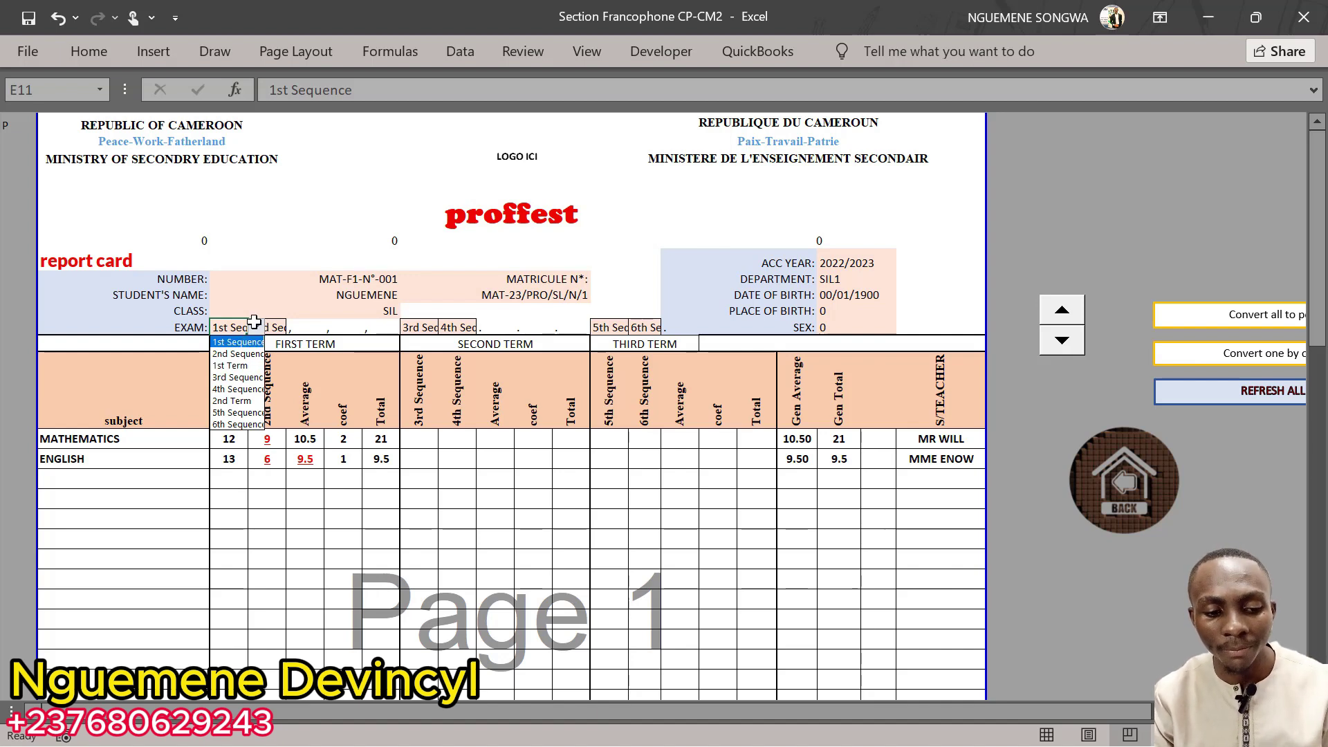
left_click(276, 328)
left_click(278, 327)
left_click(305, 327)
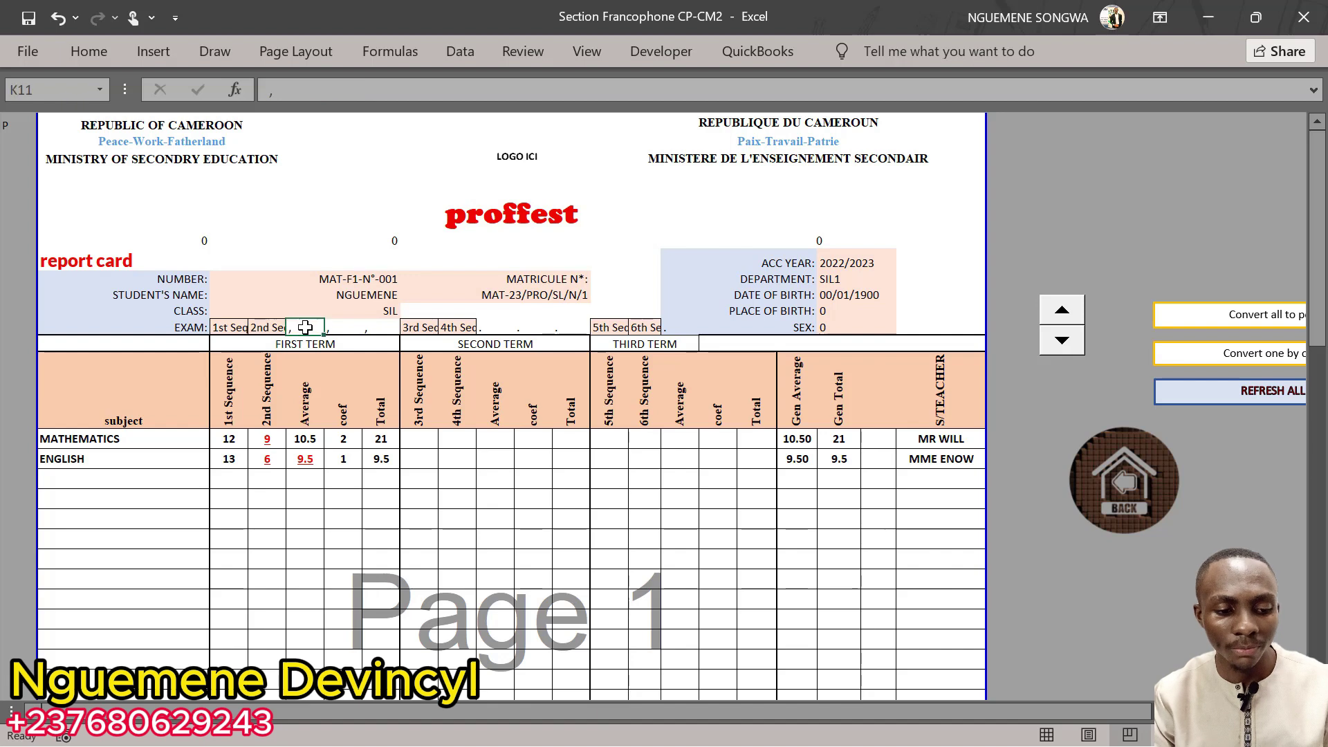
Step: Clear the 2nd Sequence entry from the first-term exam selection on the SIL report card
left_click(267, 329)
left_click(294, 327)
left_click(270, 327)
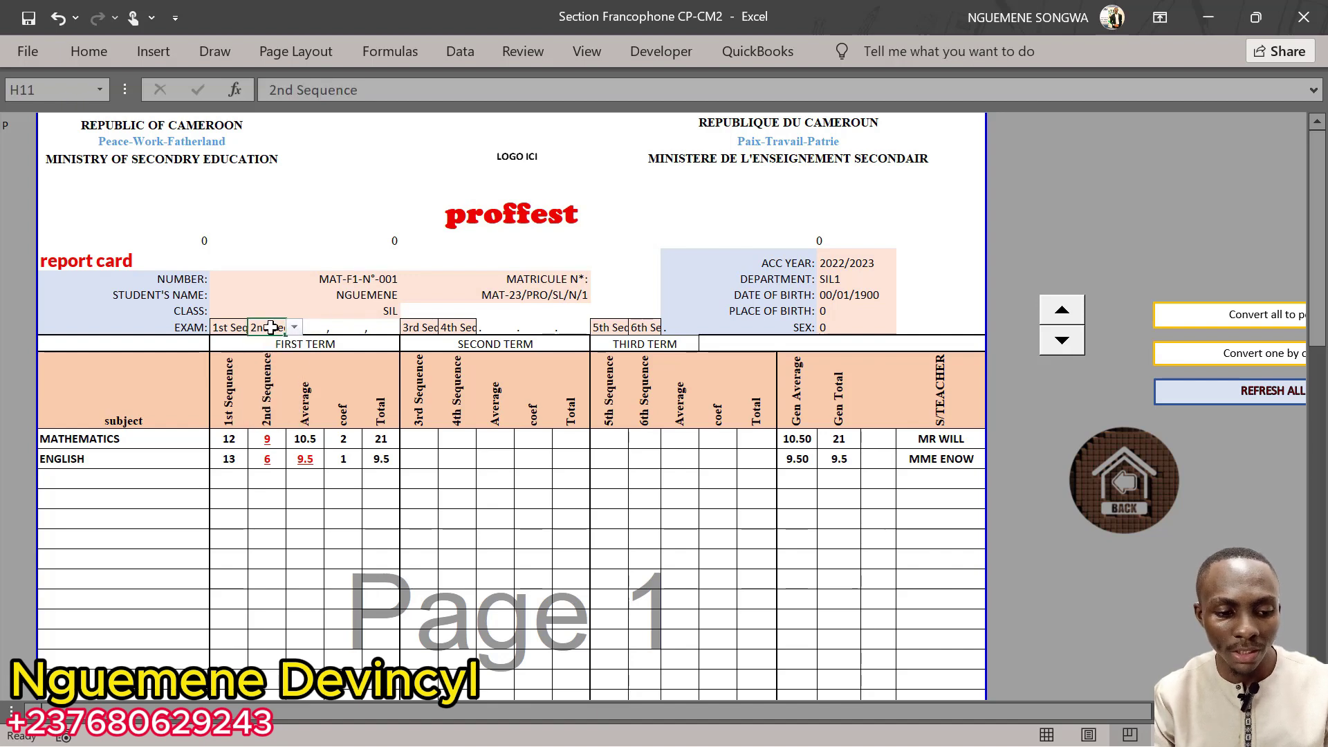
key("Delete")
left_click(302, 242)
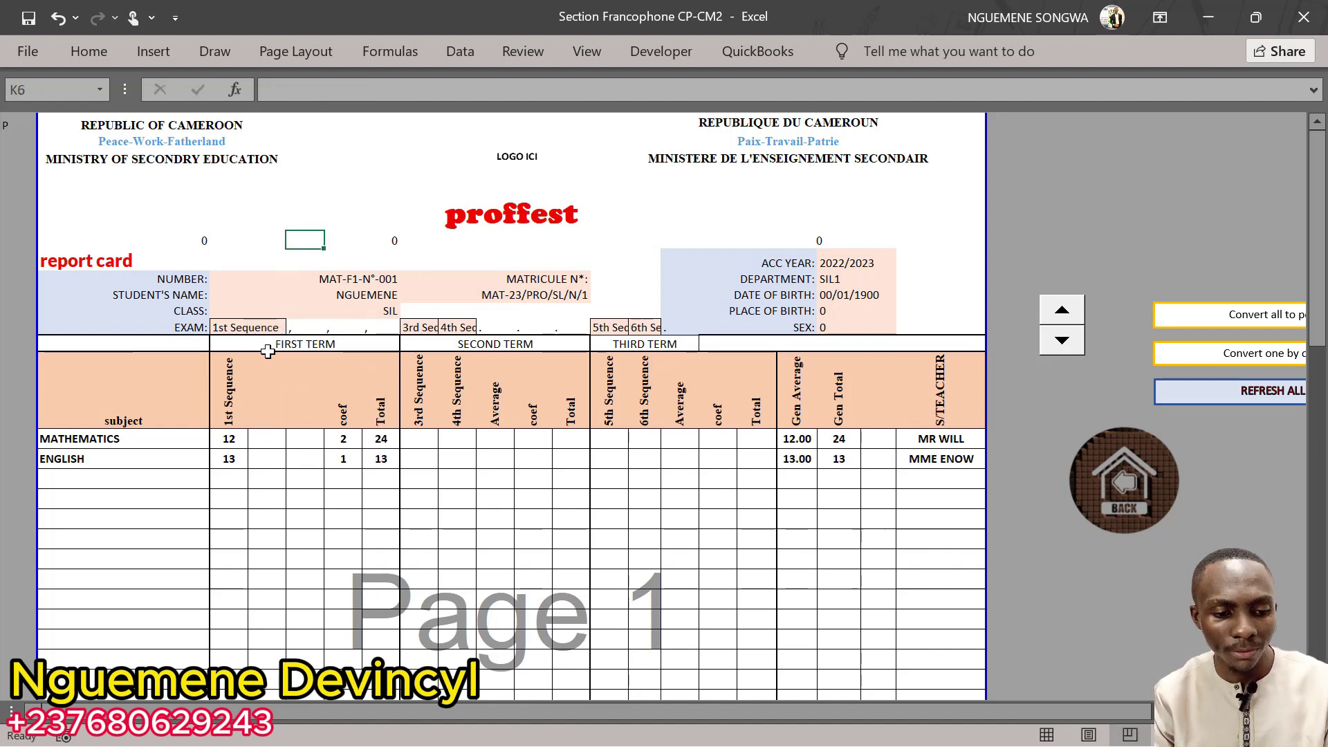
Step: Add 2nd Sequence back to the first-term exam selection on the SIL report card
left_click(261, 327)
left_click(295, 328)
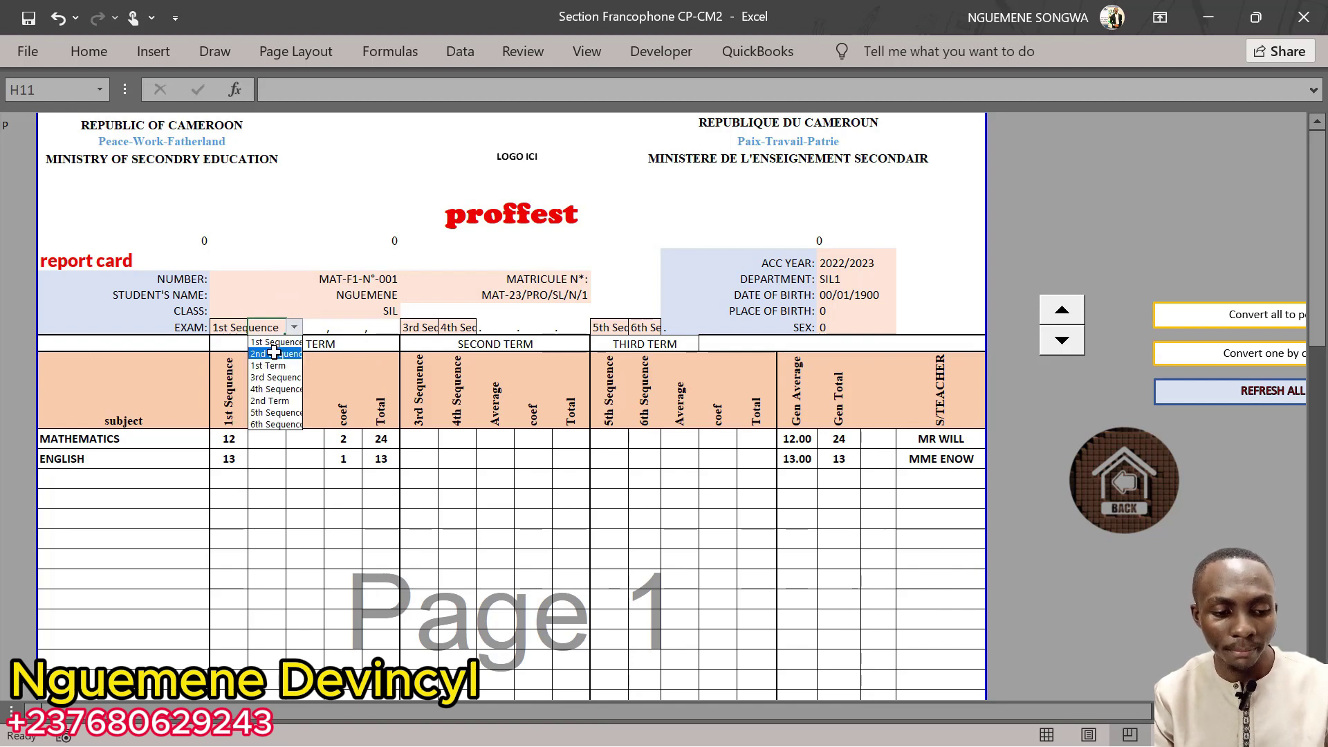
left_click(275, 355)
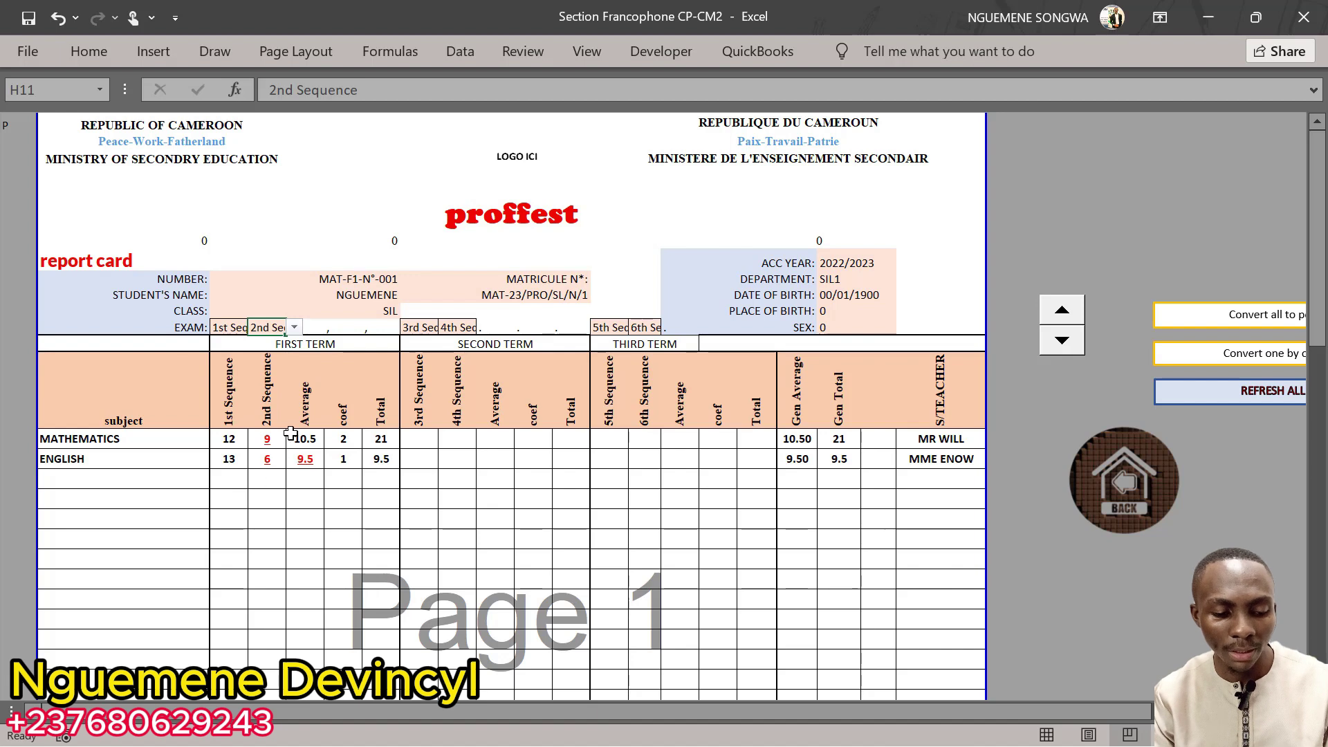
Step: Clear 1st Sequence from the first-term exam selection and select it again to show both first-term sequences
left_click(226, 326)
key("Delete")
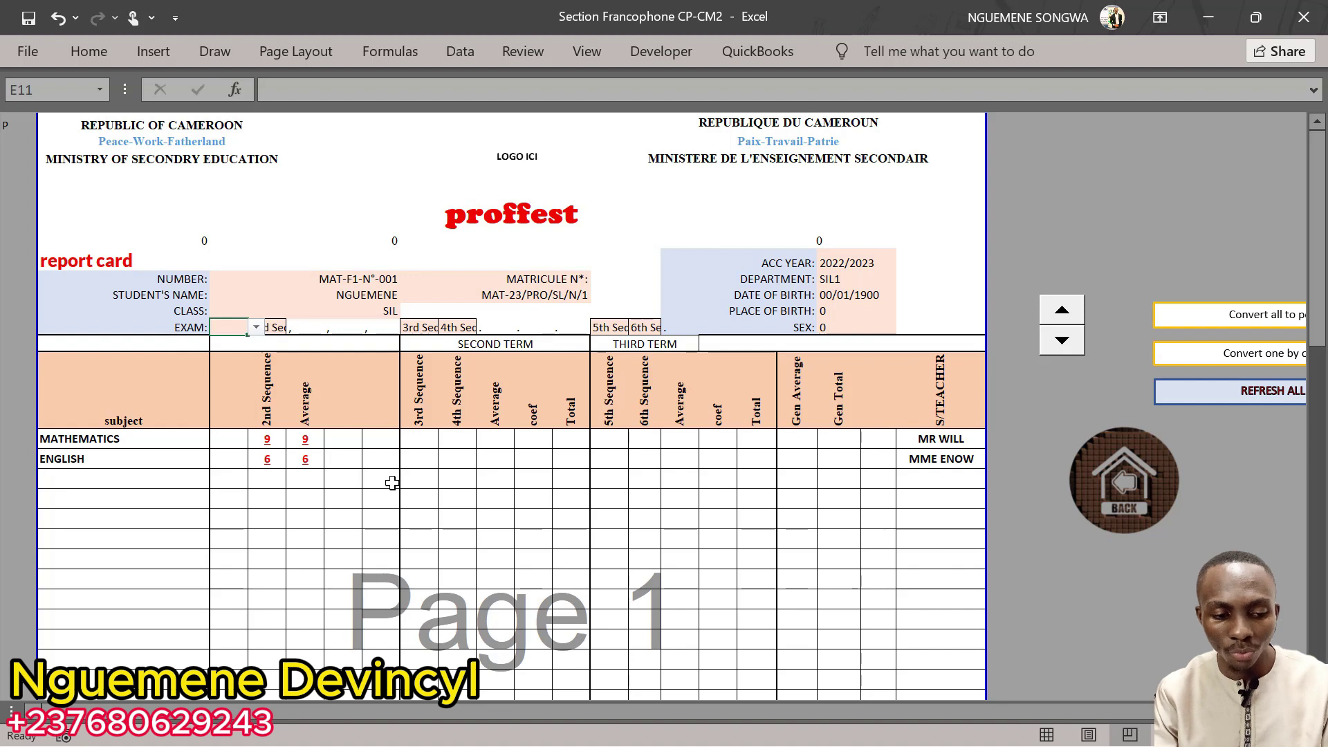
left_click(256, 328)
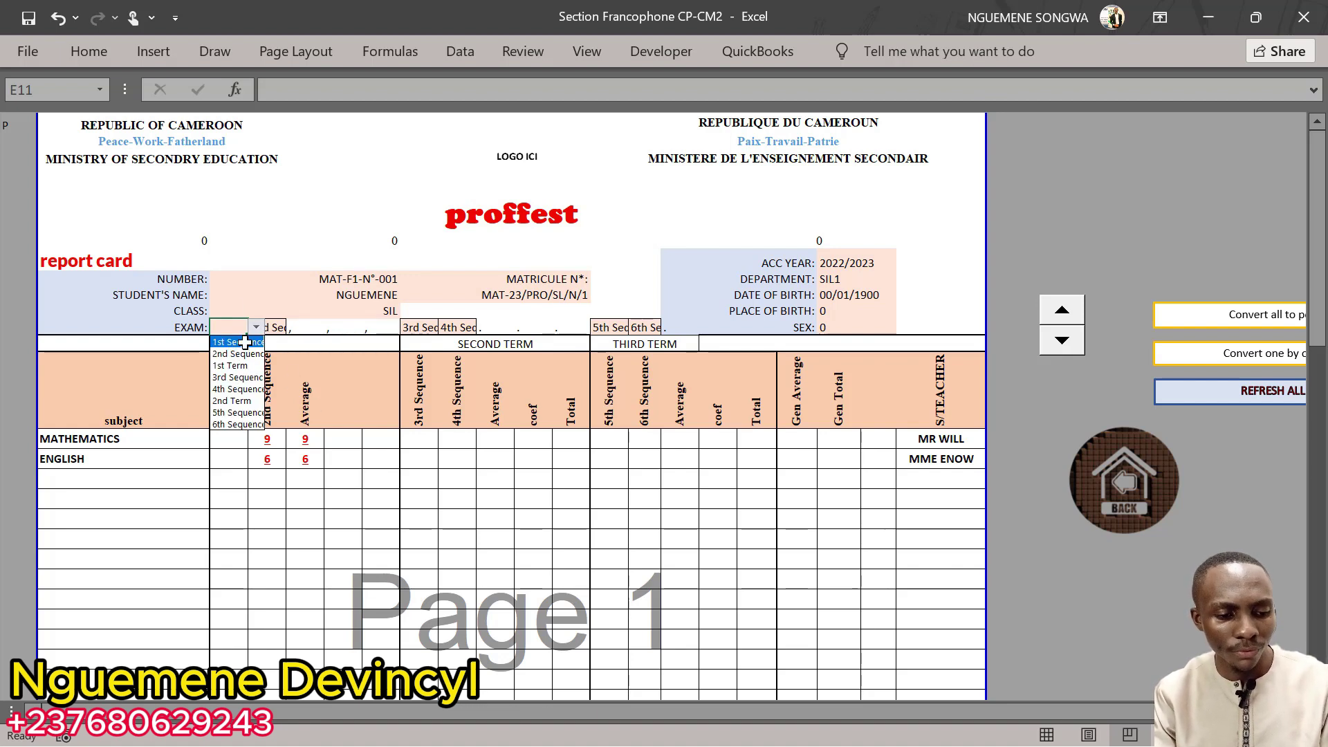
left_click(238, 342)
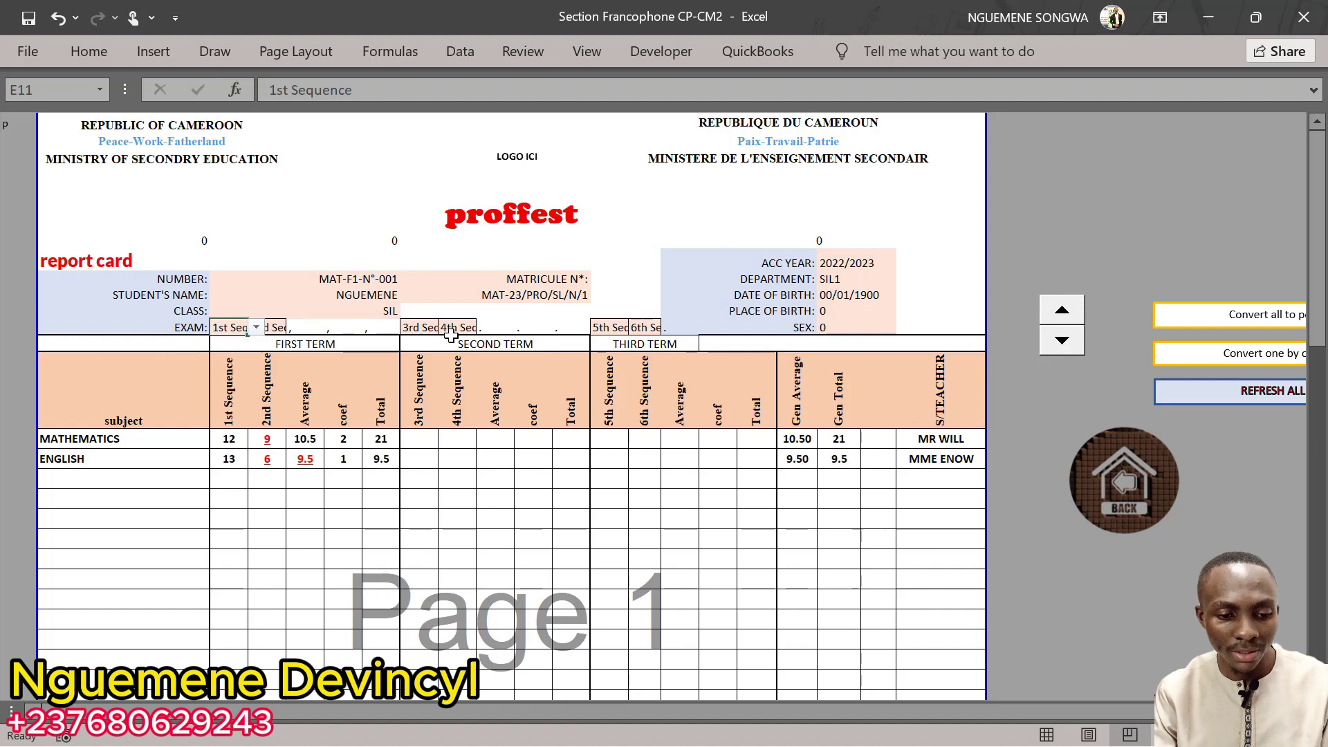
Step: Clear the 3rd, 4th, 5th and 6th Sequence entries from the second-term and third-term exam selections
left_click_drag(423, 327, 457, 327)
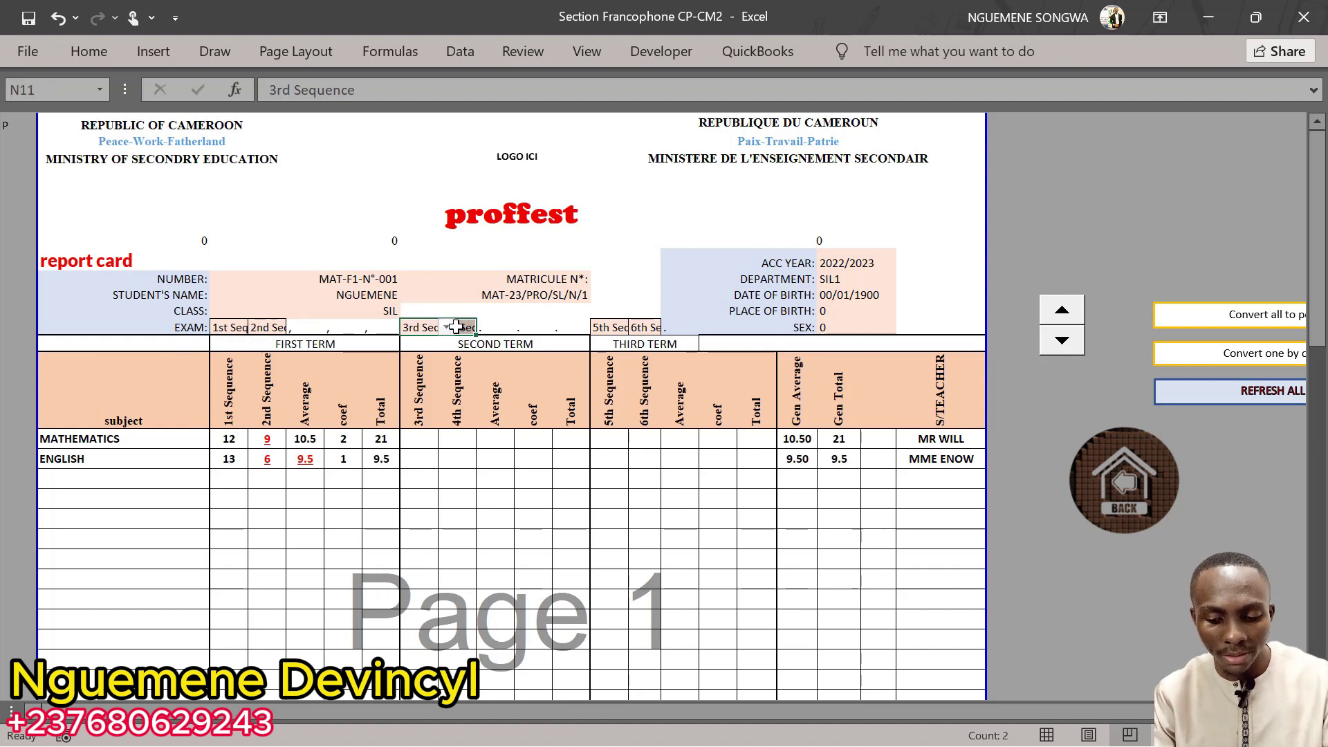
key("Delete")
left_click(615, 326)
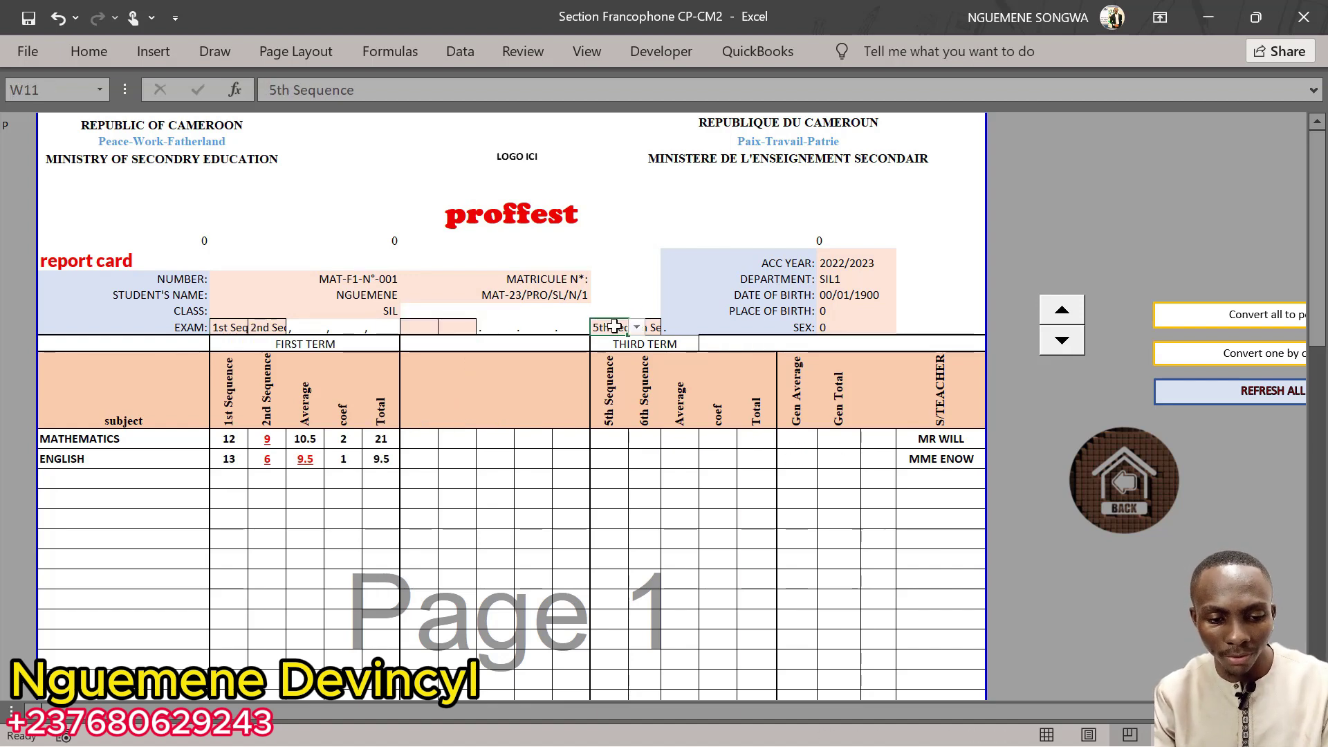
key("Delete")
left_click(637, 328)
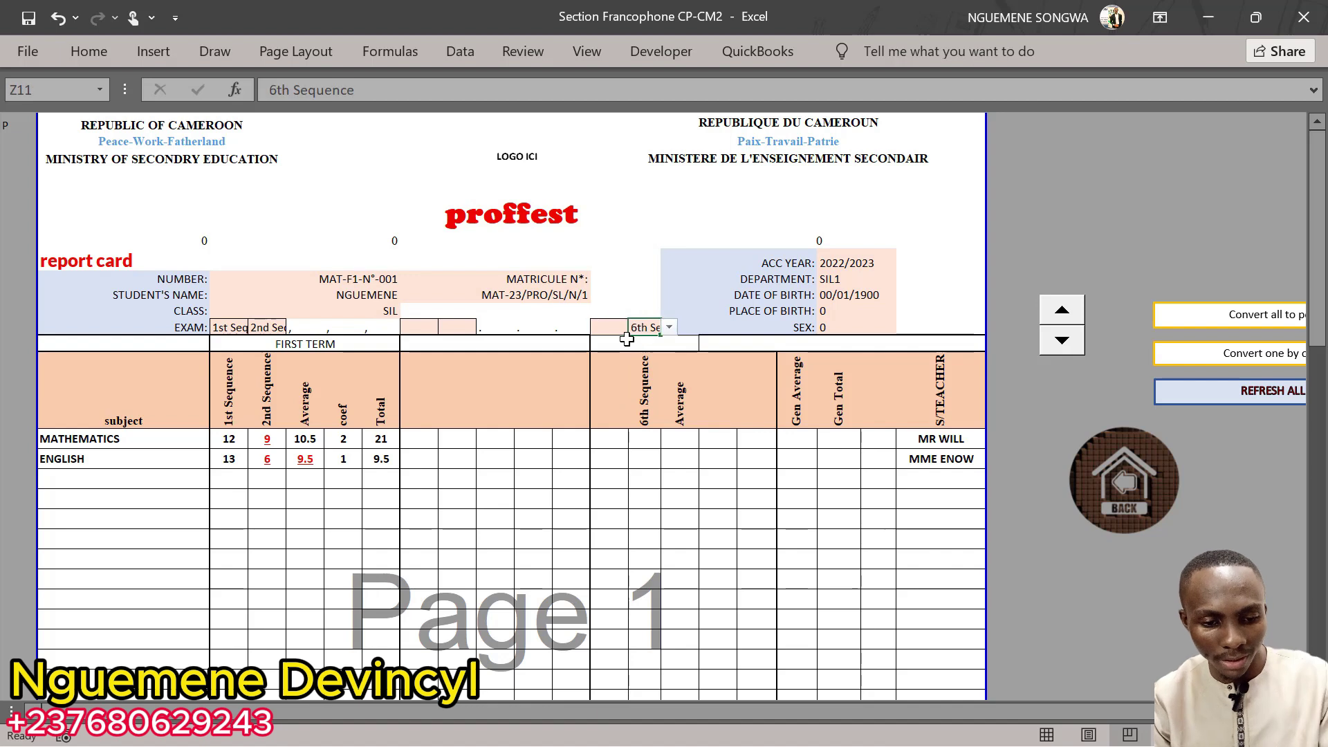
key("Delete")
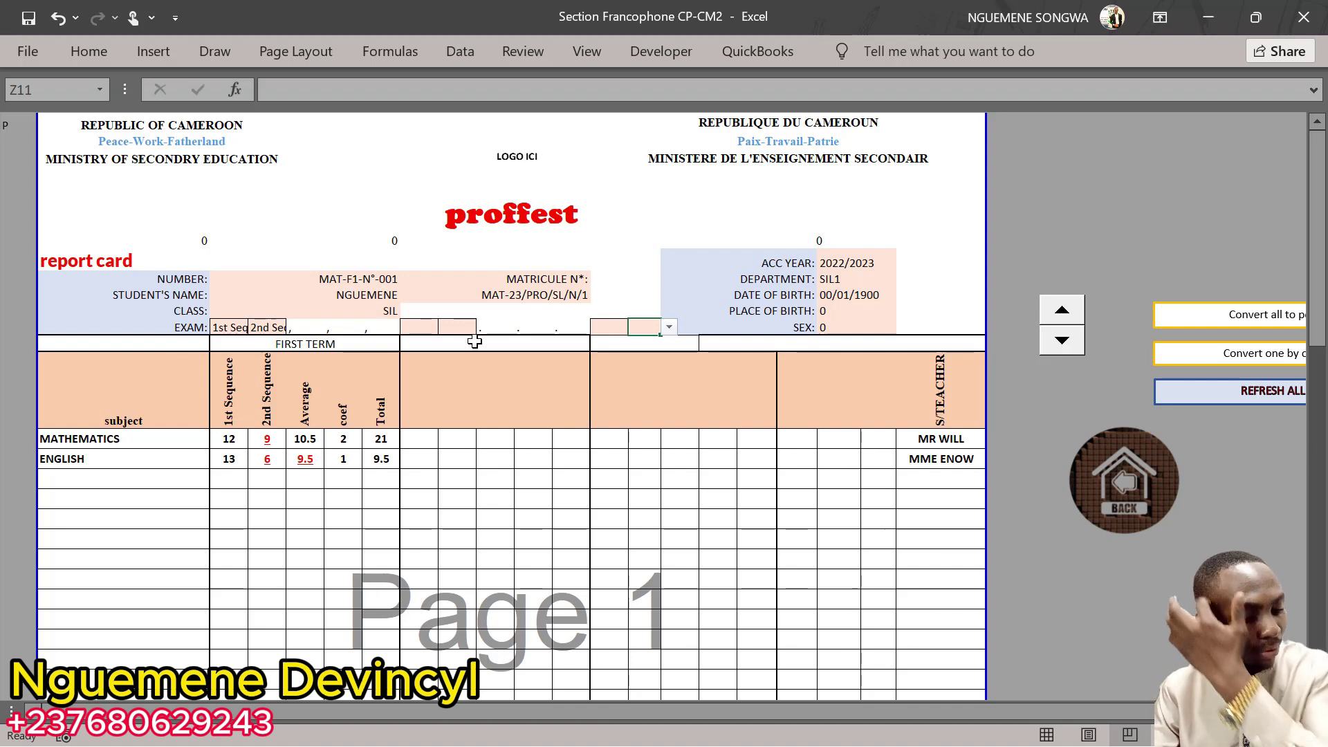
Step: Set the second-term exam selections to 3rd Sequence and 4th Sequence
left_click(435, 325)
left_click(446, 327)
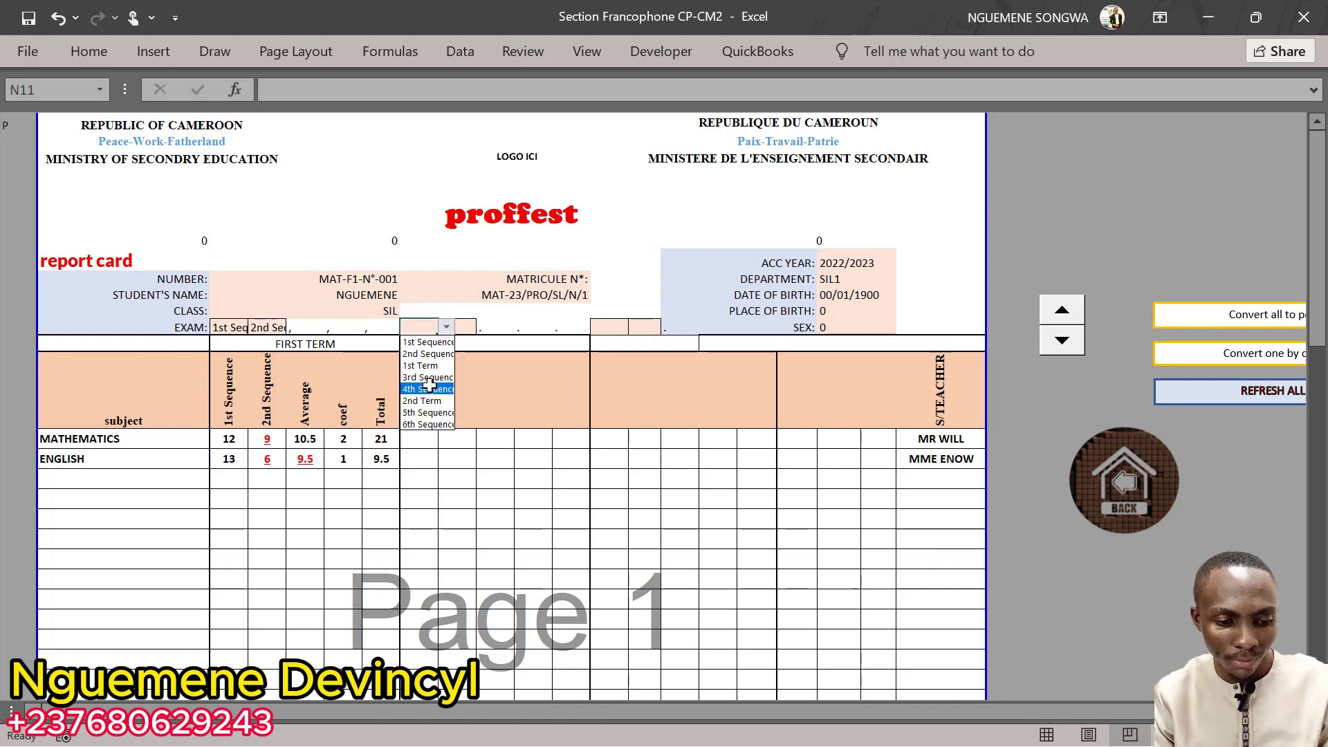
left_click(428, 377)
left_click(472, 325)
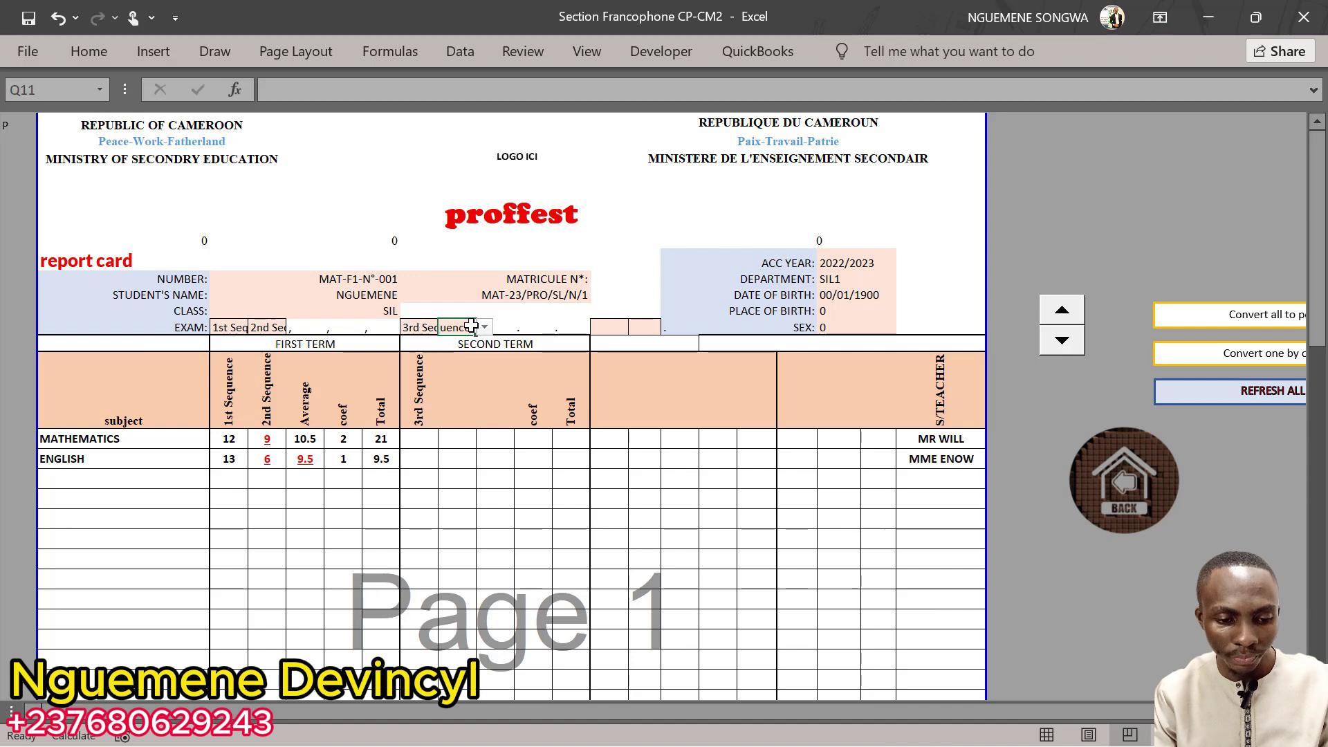
left_click(485, 326)
left_click(476, 388)
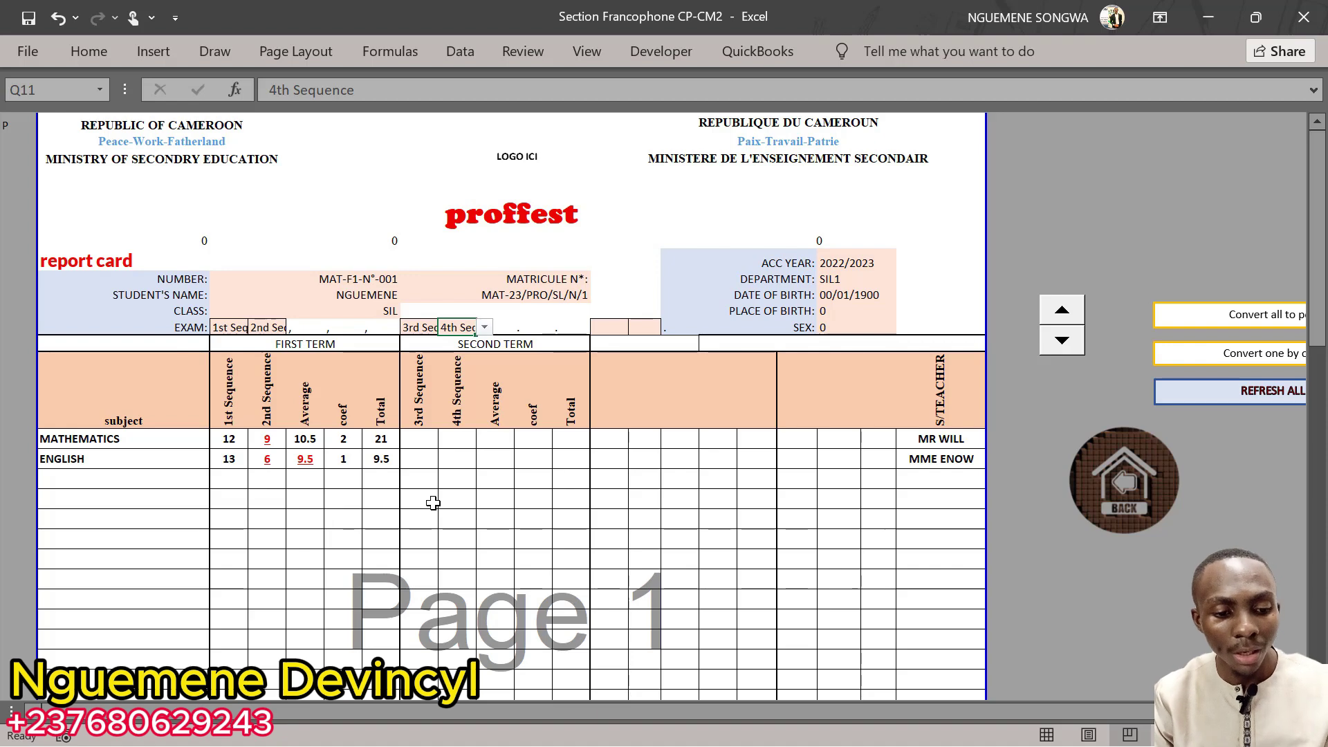
Step: Review the averages, positions and class statistics on the first student's report card and on the second student's
scroll(433, 503, "down", 8)
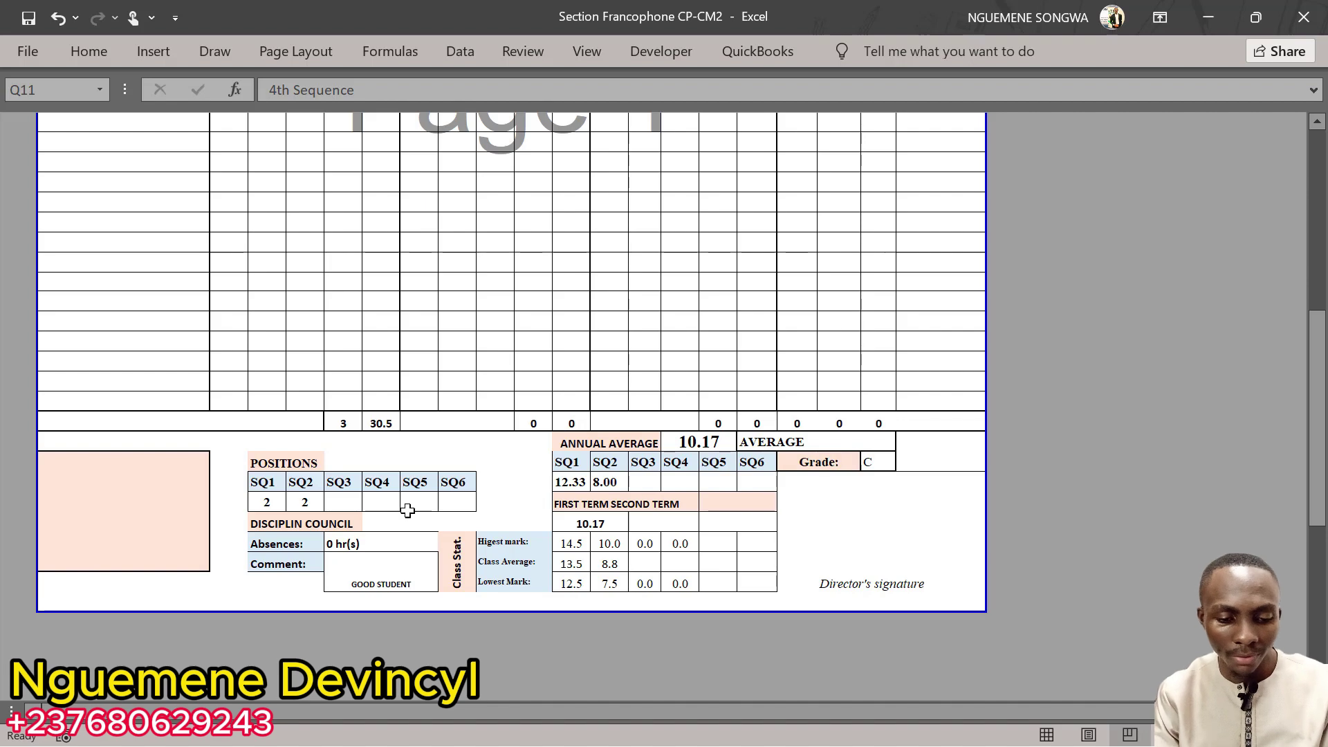
scroll(411, 442, "up", 6)
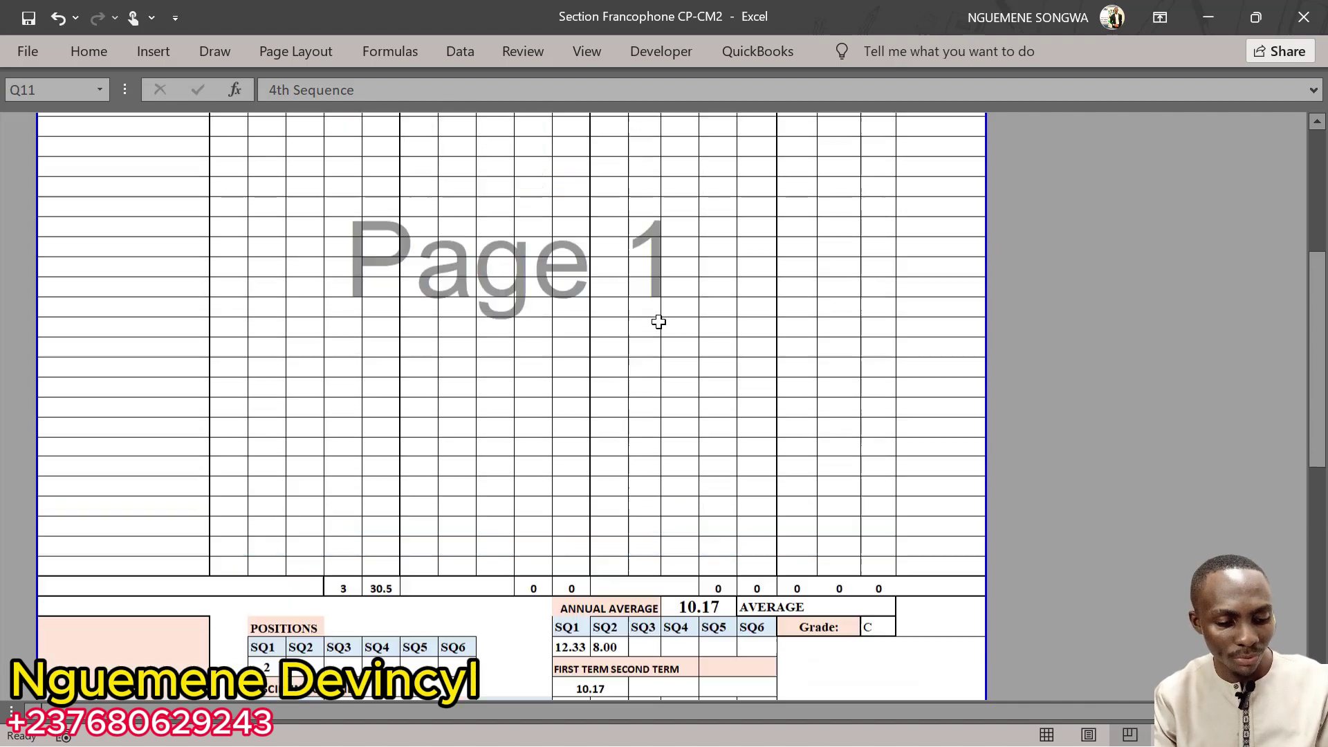
left_click(1060, 182)
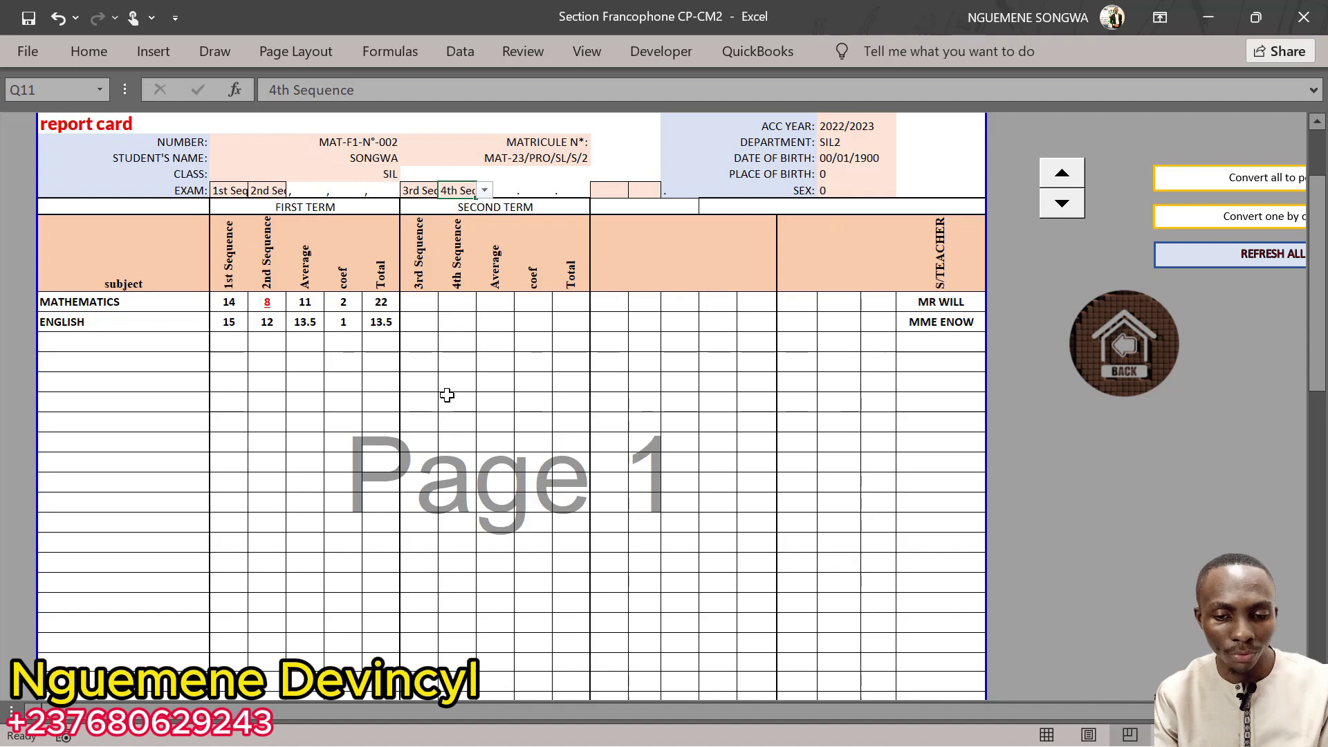
scroll(445, 394, "down", 9)
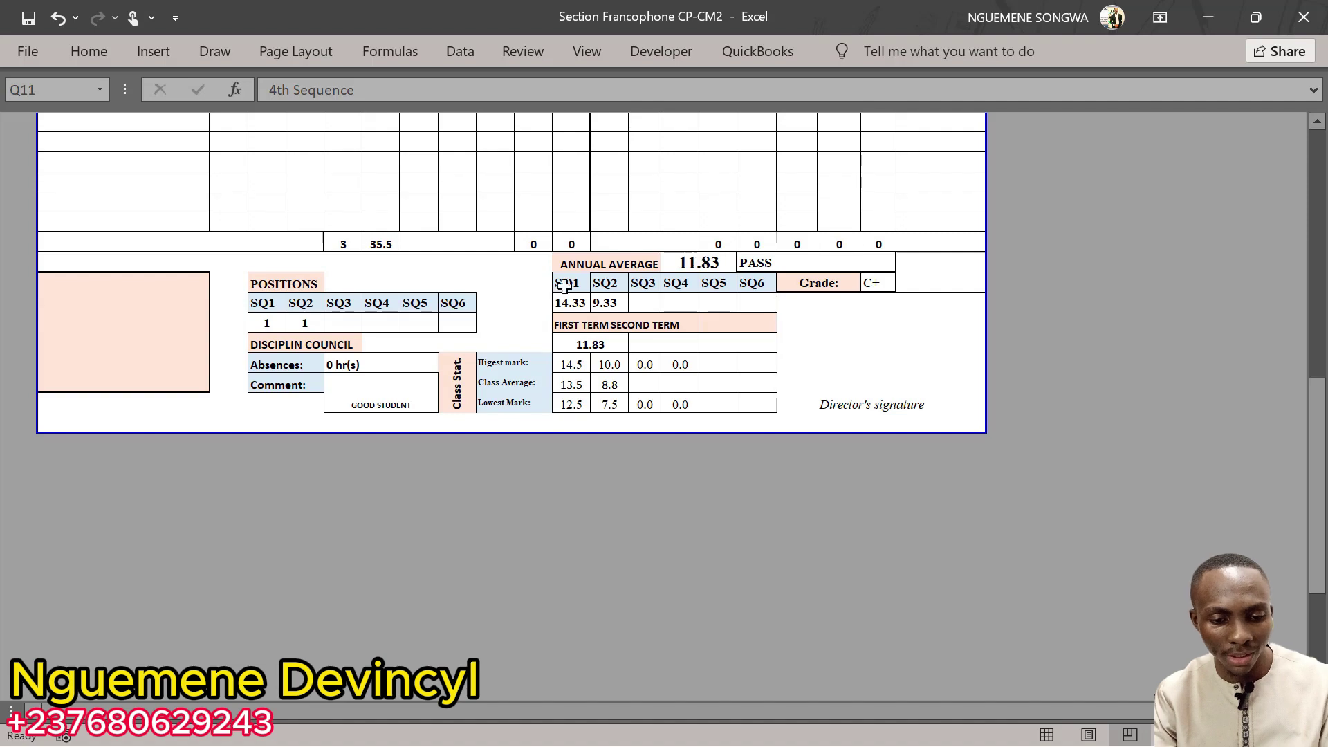
scroll(671, 383, "up", 1)
scroll(672, 383, "up", 8)
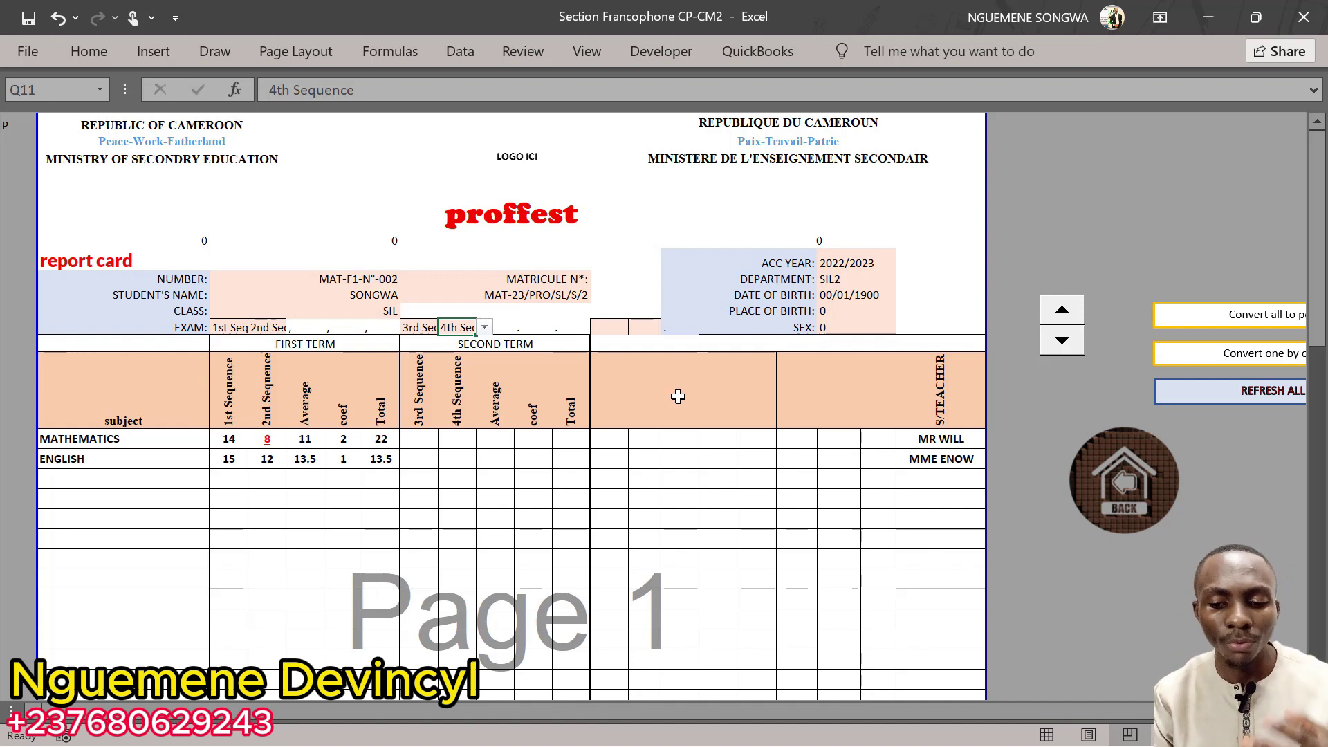
Step: Switch to File Explorer and open the report folder inside Documents
mouse_move(551, 722)
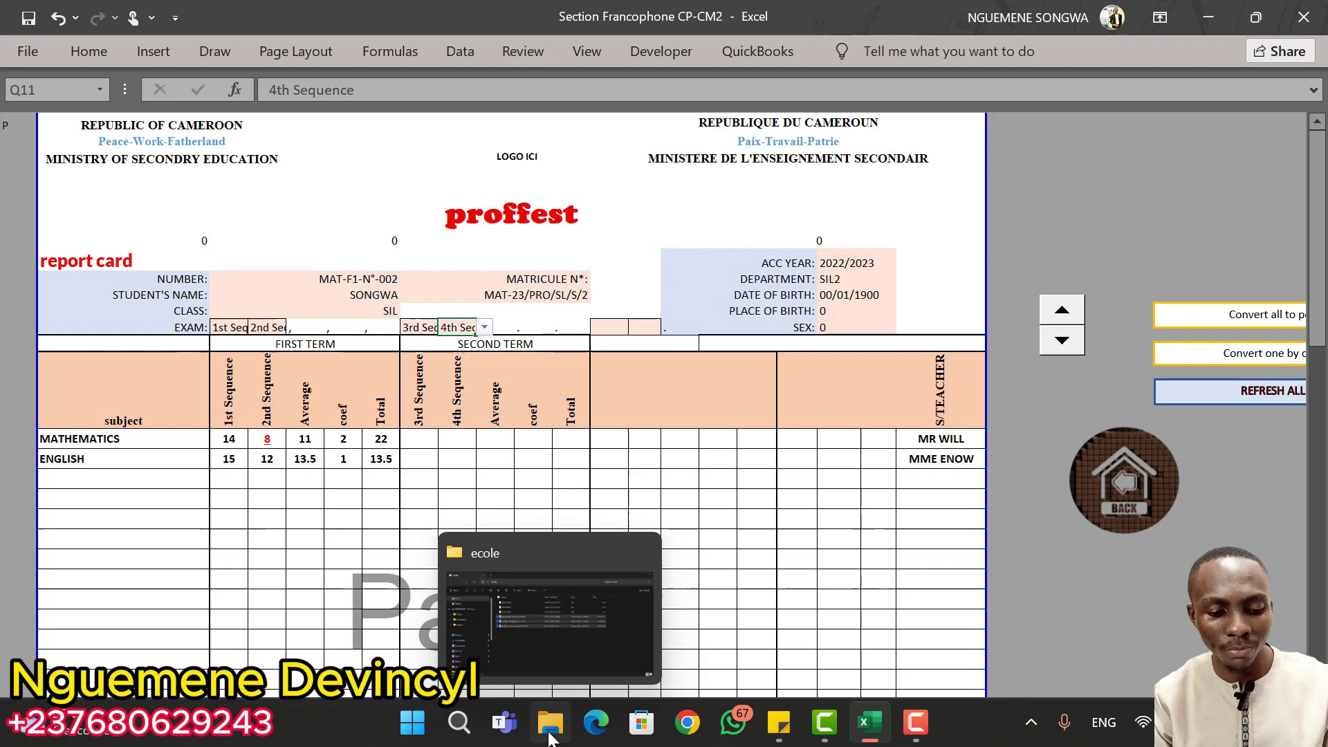
left_click(558, 643)
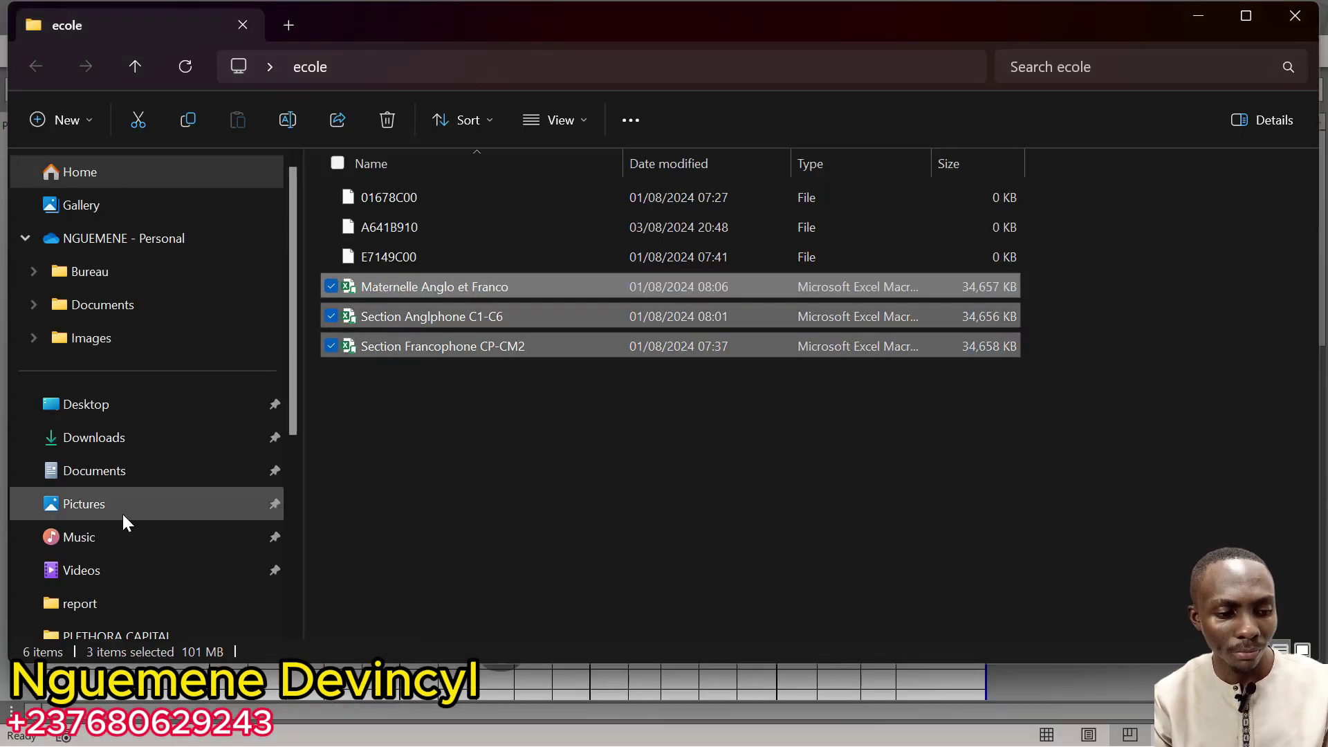
left_click(252, 468)
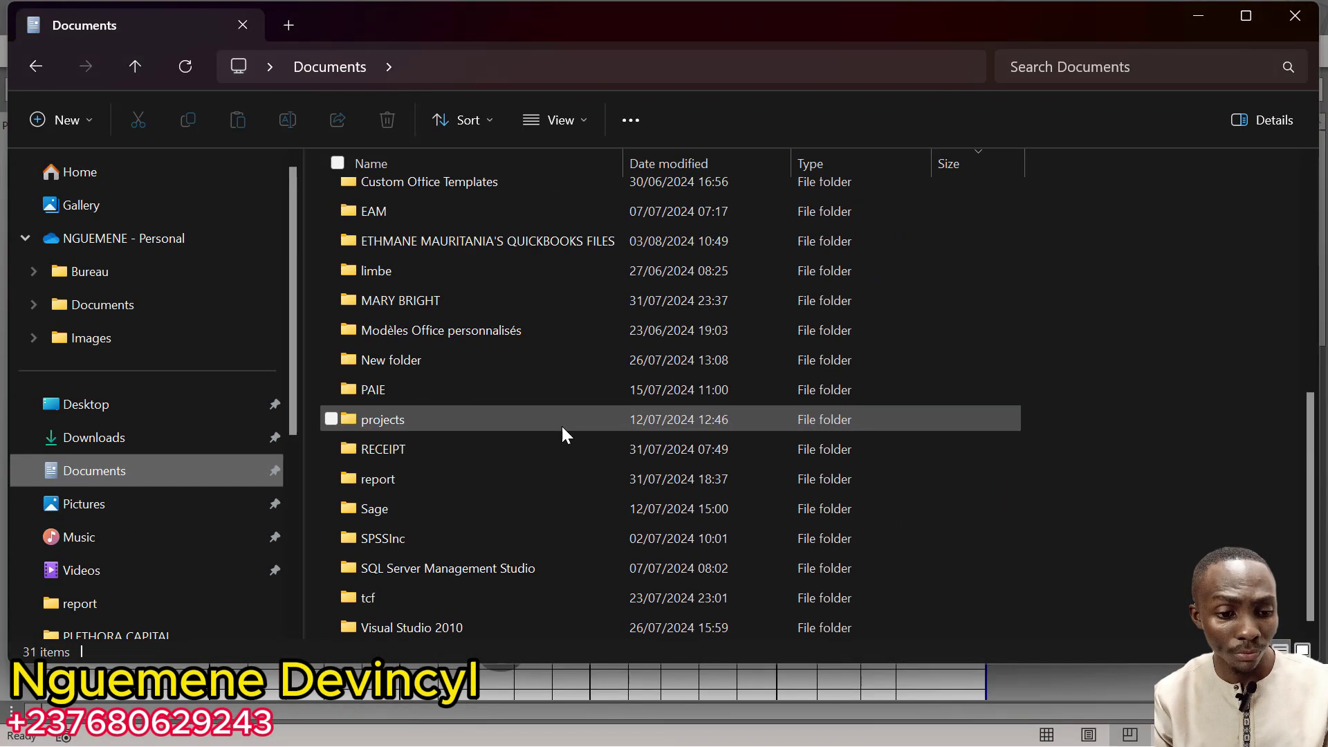
left_click(408, 474)
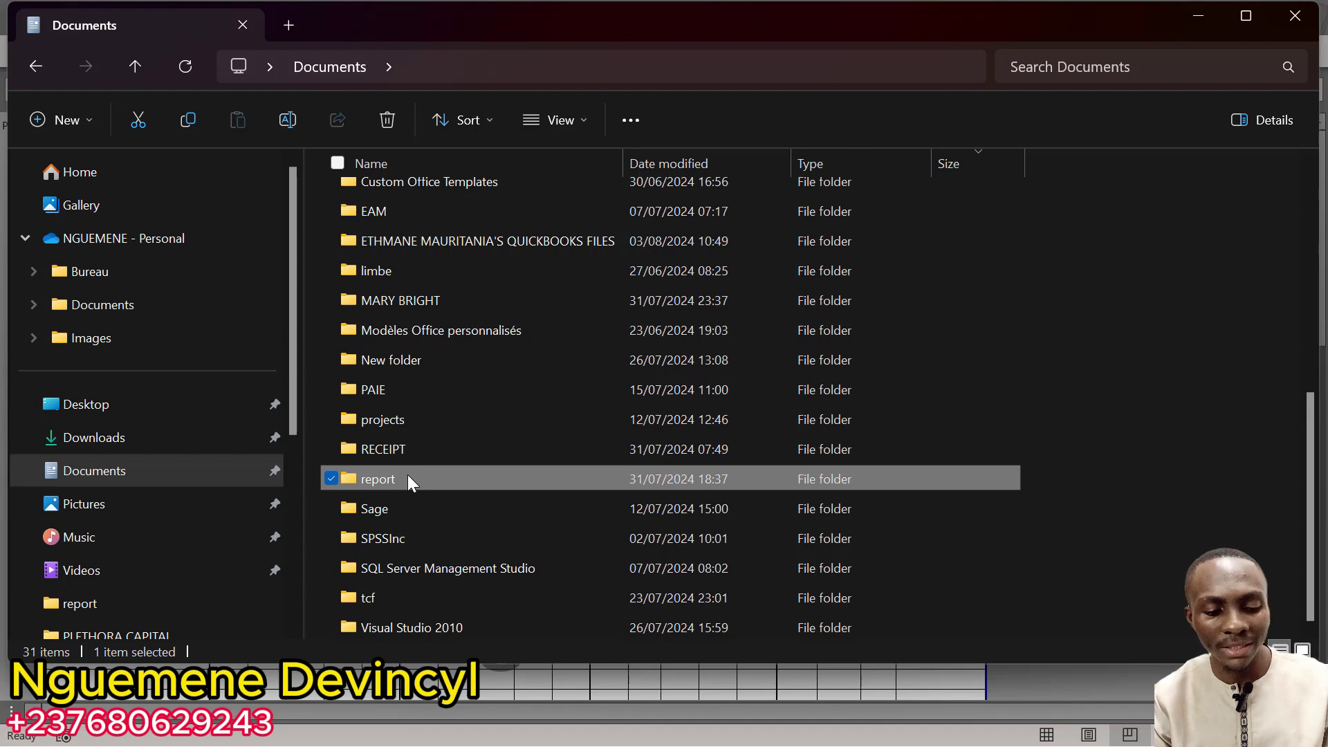
left_click(400, 448)
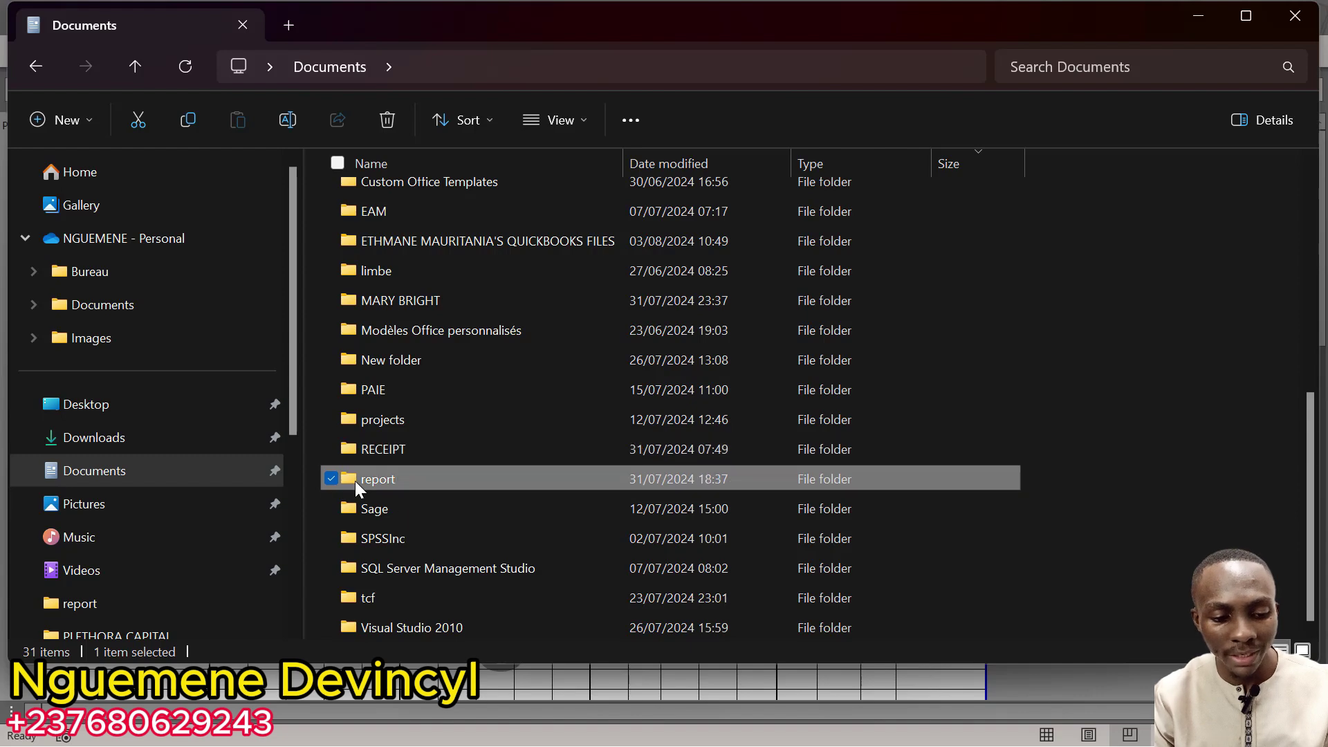
left_click(387, 480)
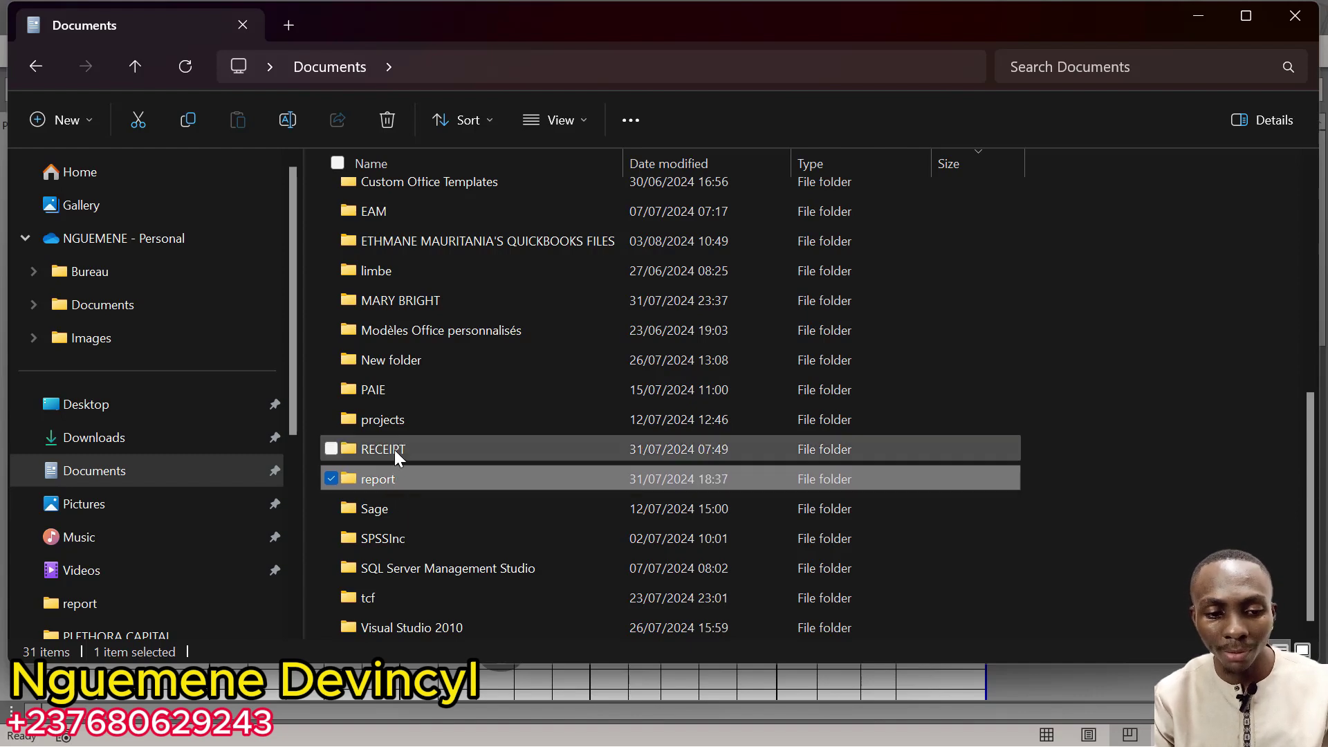
double_click(427, 482)
Step: Delete the eight class report card PDFs from the report folder and return to the SIL report card in Excel
left_click_drag(424, 537, 485, 222)
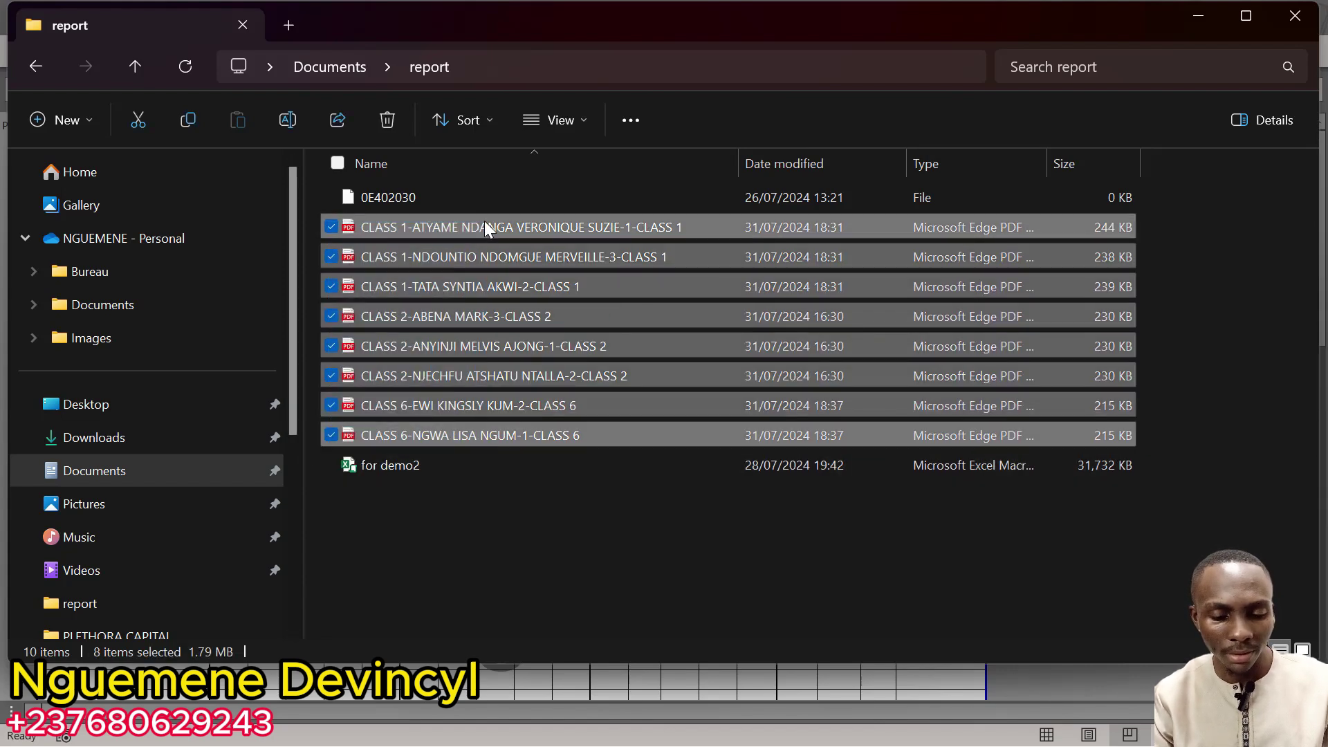
key("Delete")
left_click(879, 683)
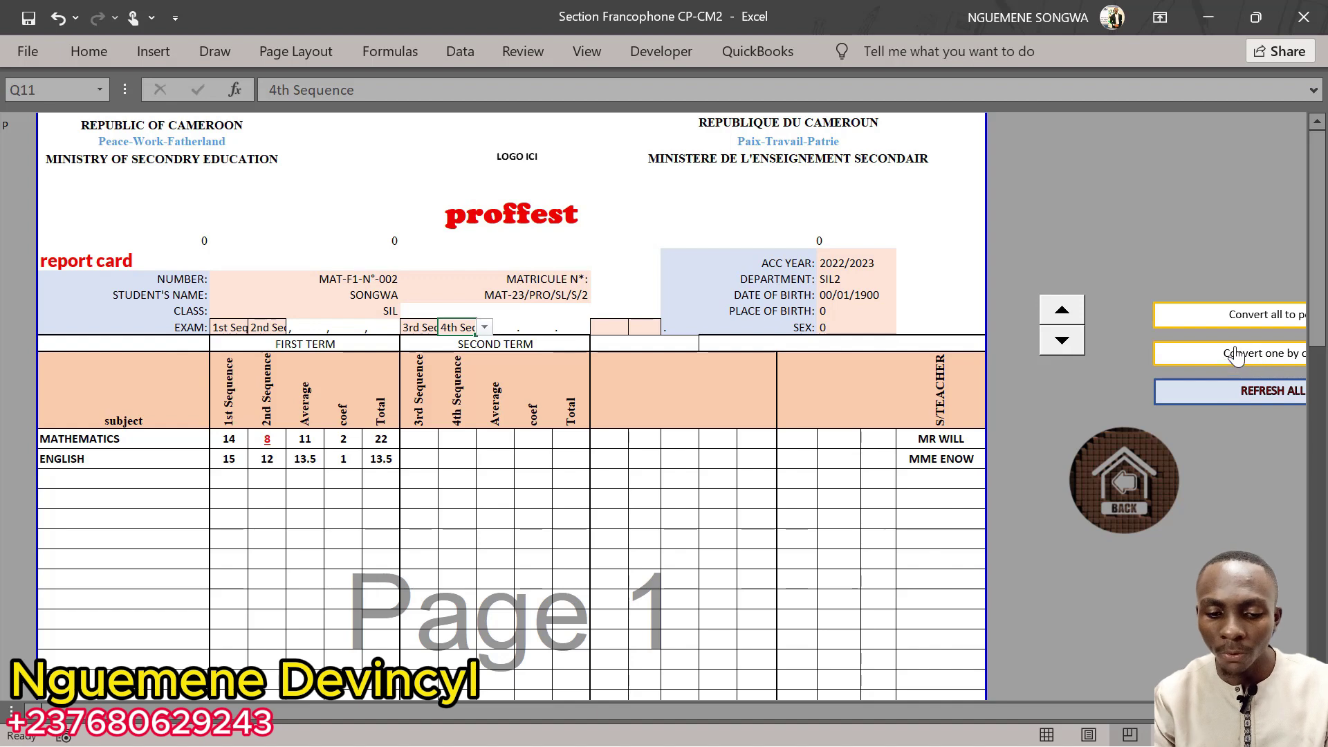
Step: Convert all the SIL class report cards to PDF and dismiss the messages raised during the export
scroll(1172, 321, "right", 1)
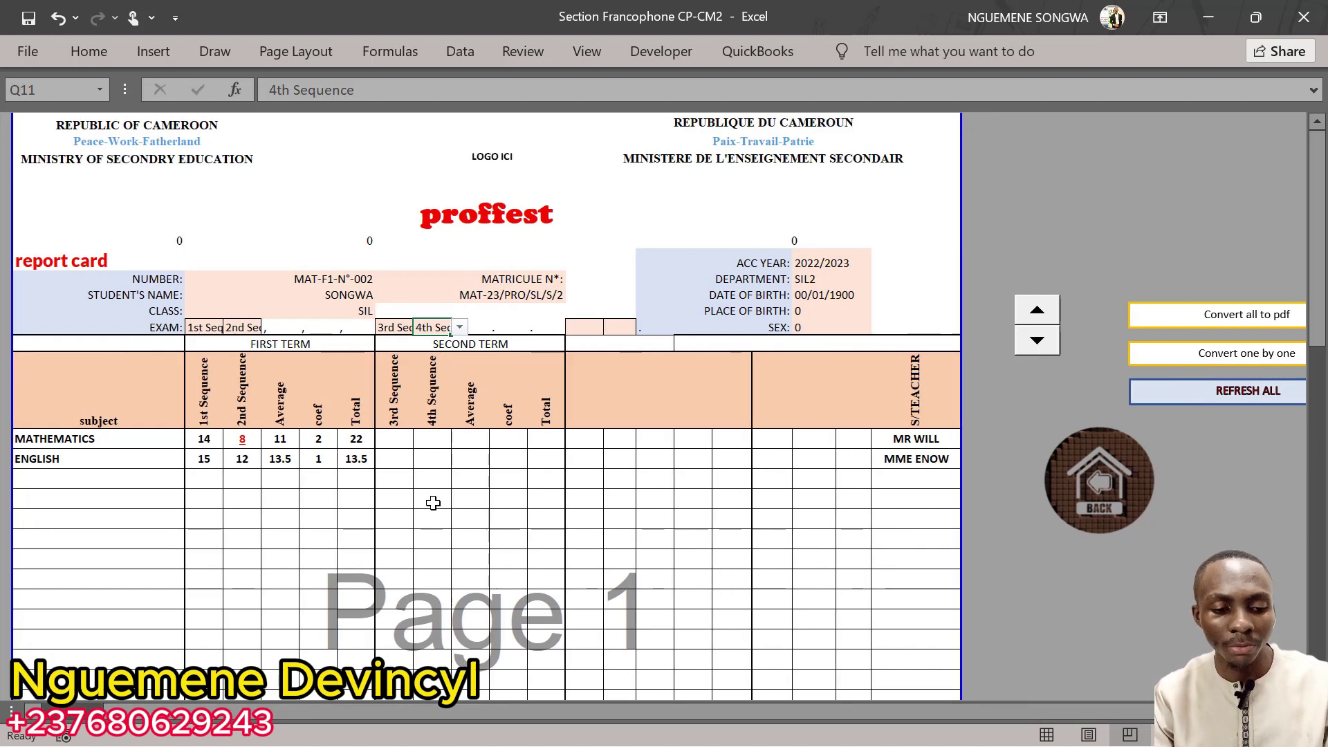
left_click(357, 281)
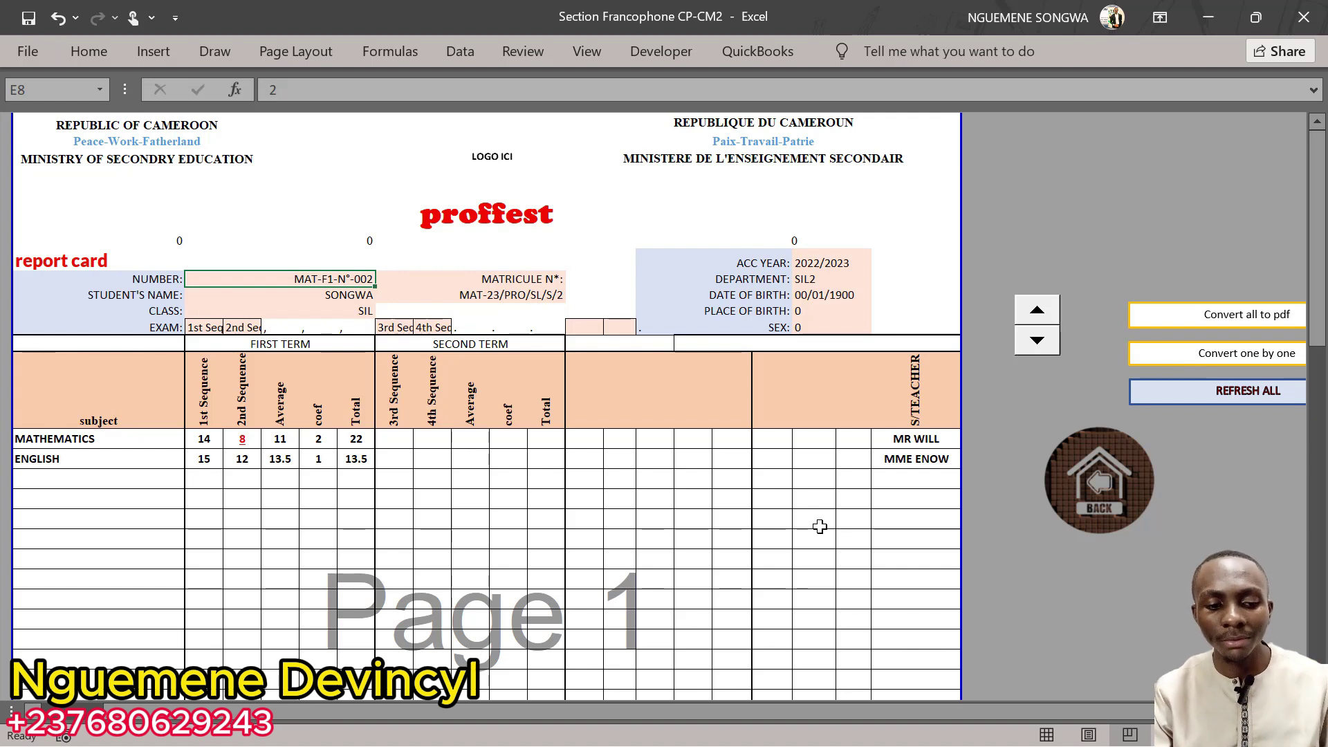
left_click(1228, 318)
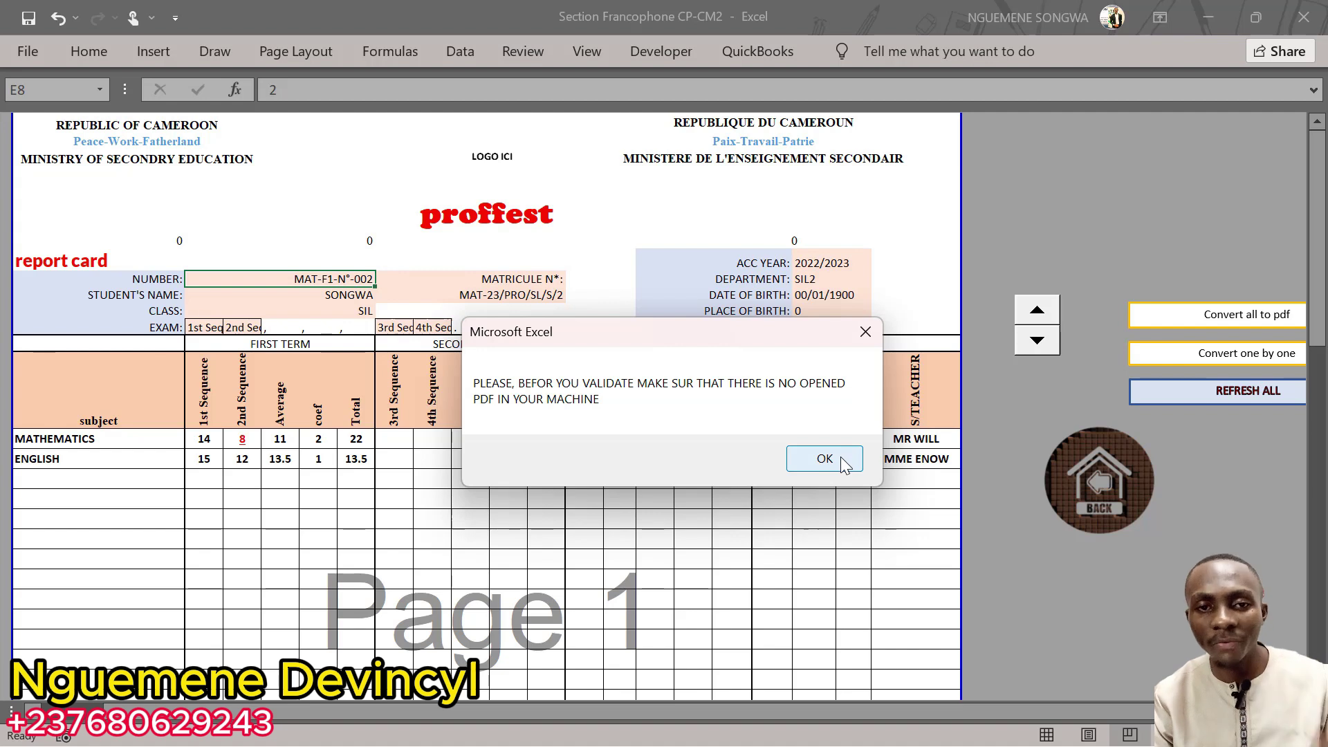
left_click(841, 457)
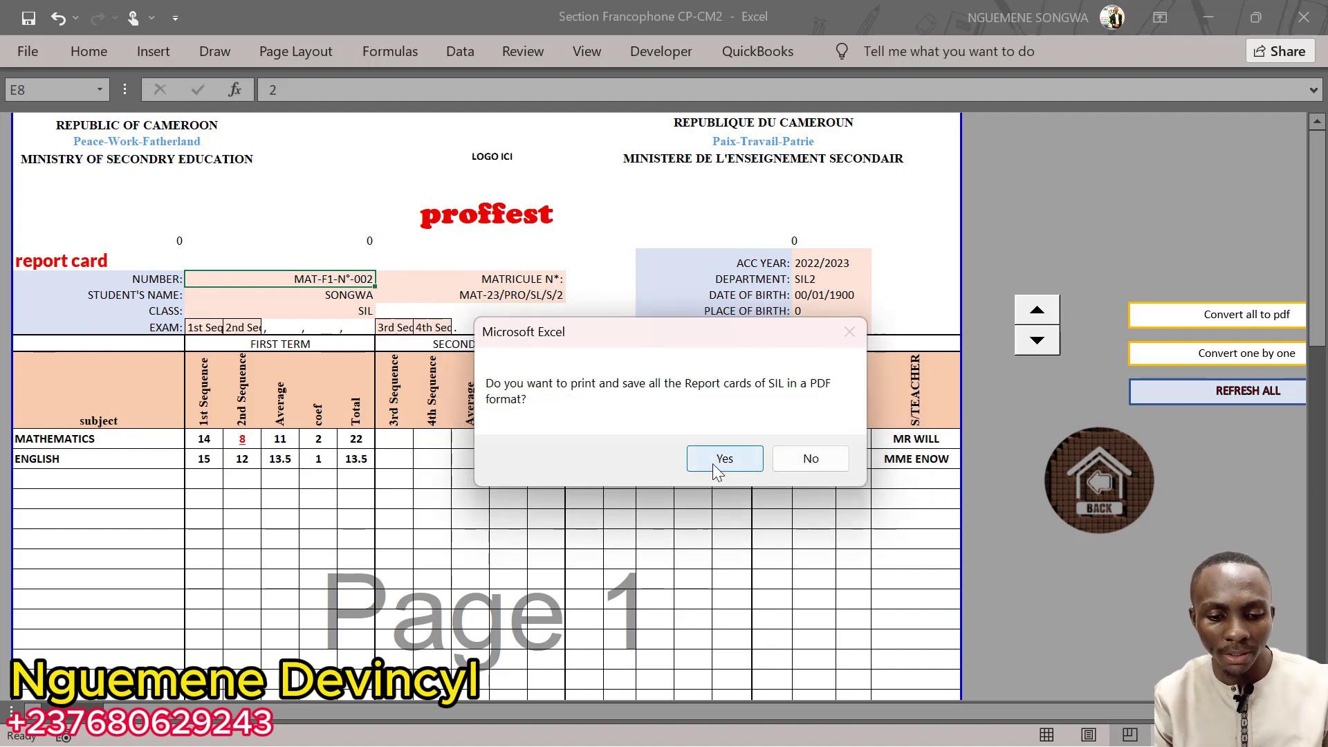
left_click(725, 460)
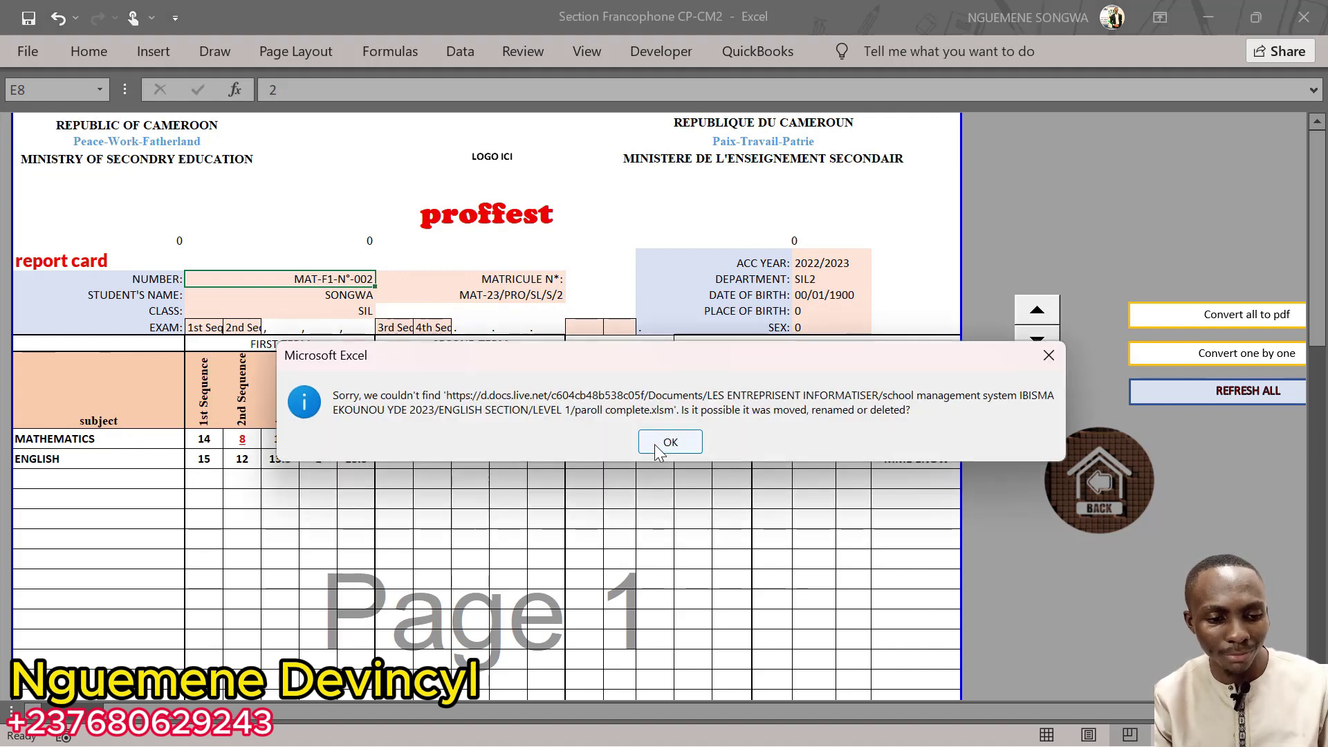
left_click(670, 438)
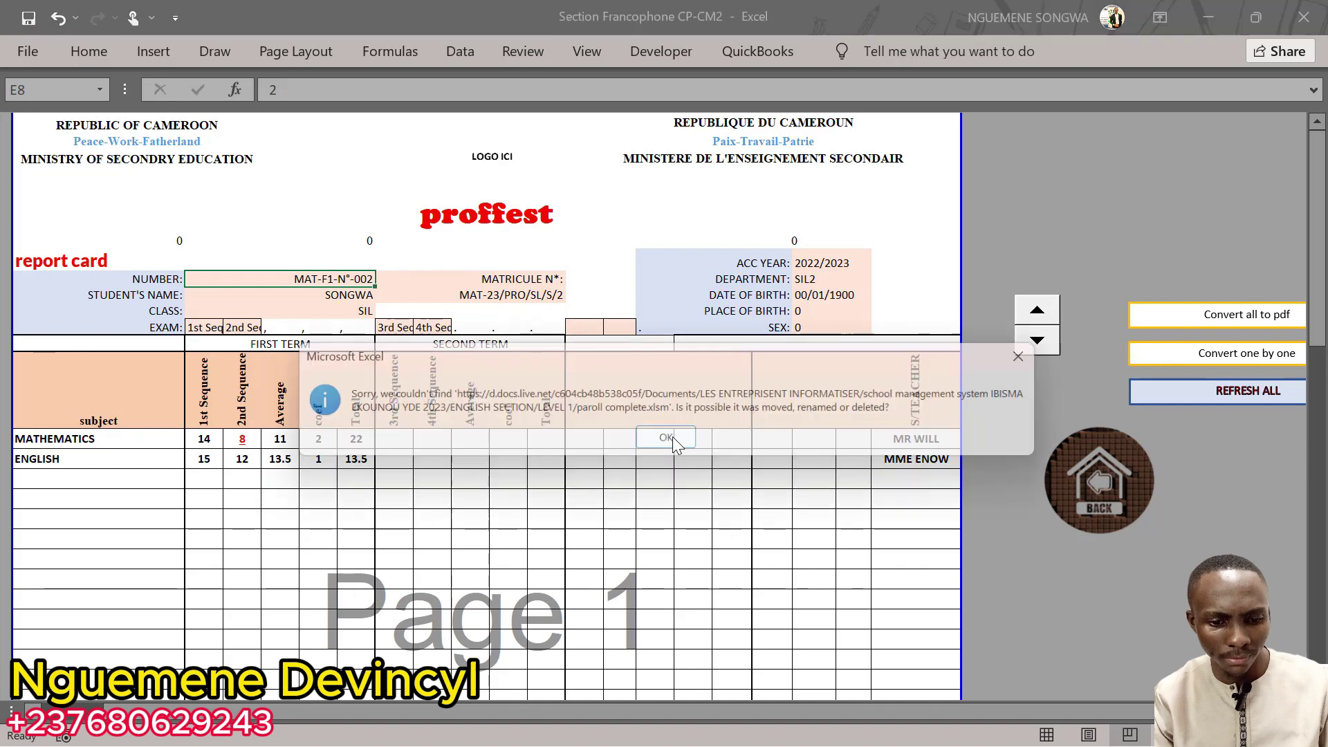
left_click(672, 438)
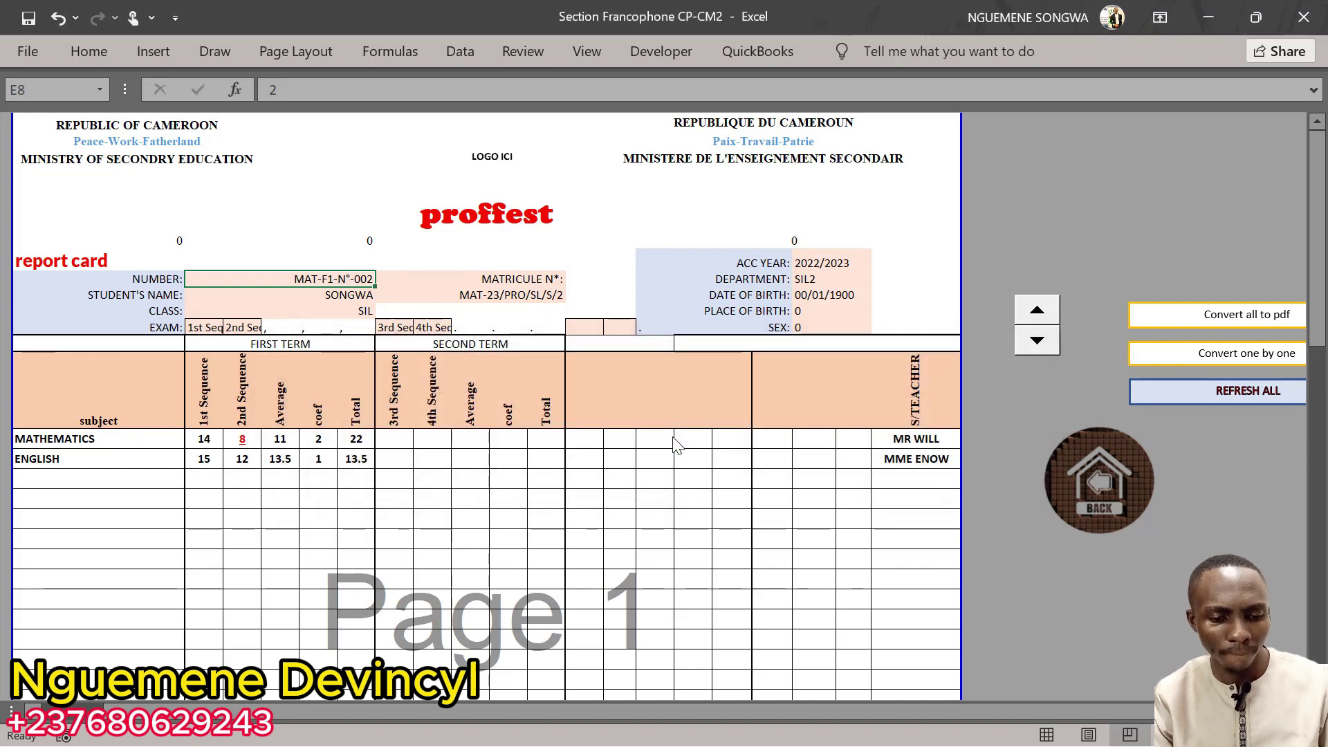
left_click(674, 439)
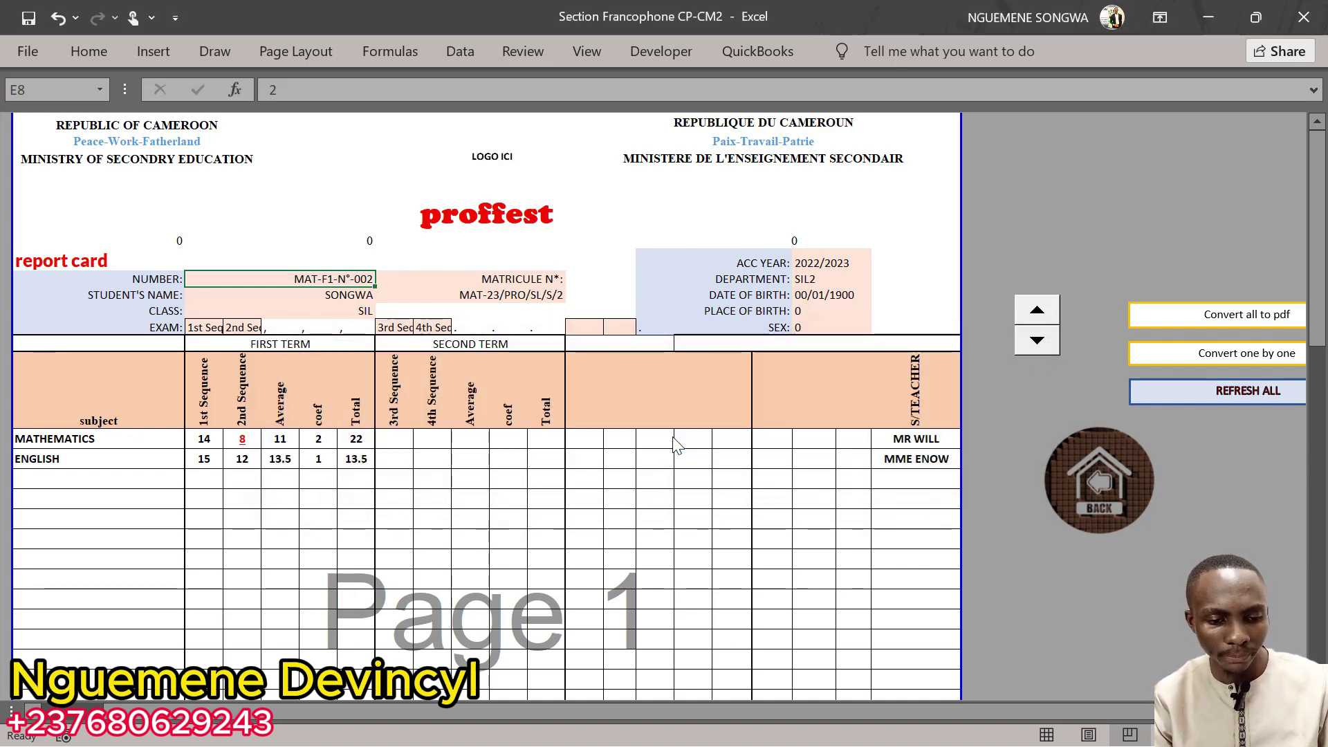
left_click(672, 439)
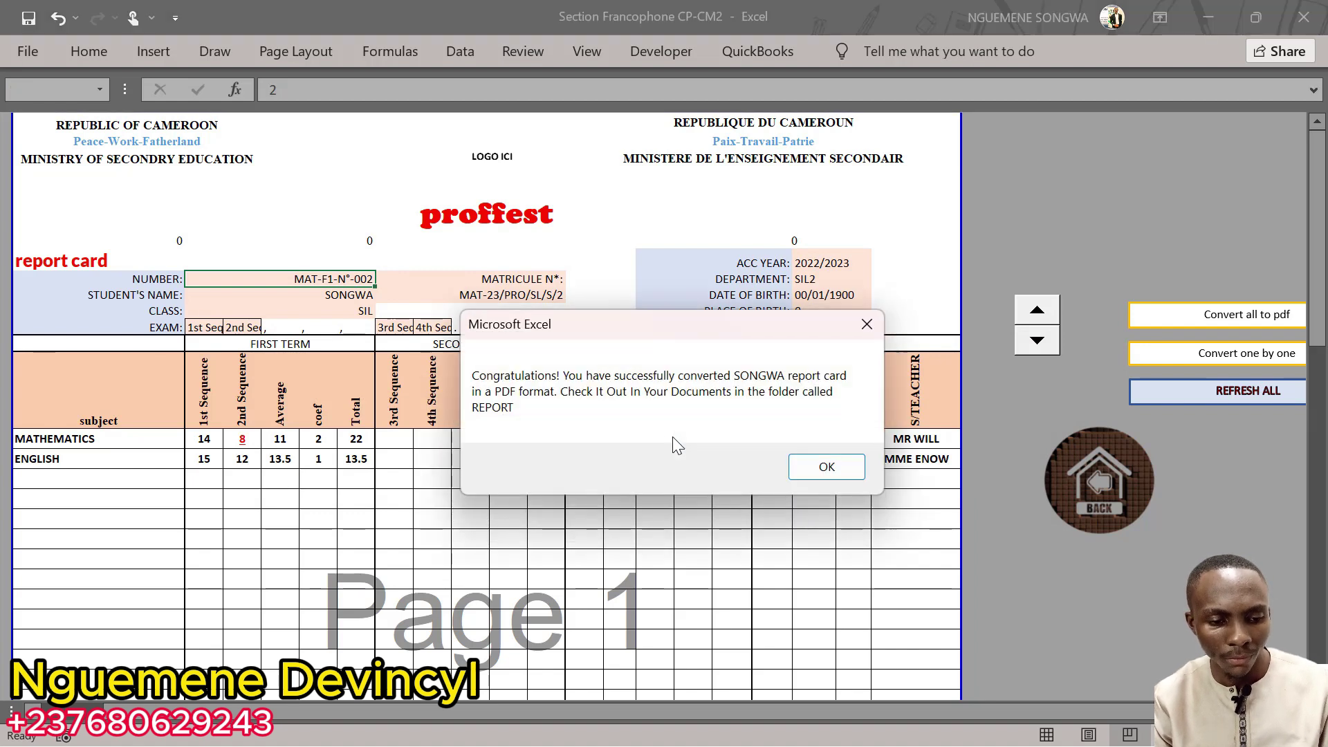
left_click(835, 467)
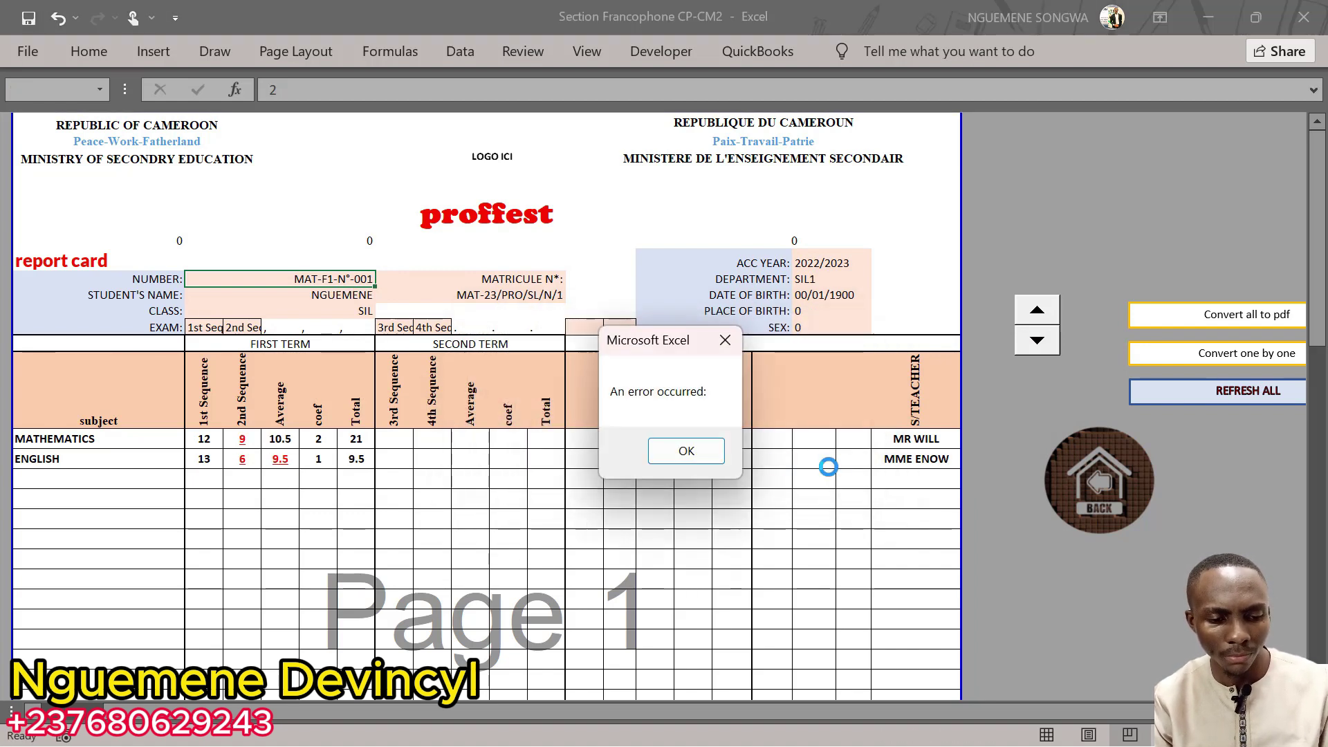
left_click(688, 452)
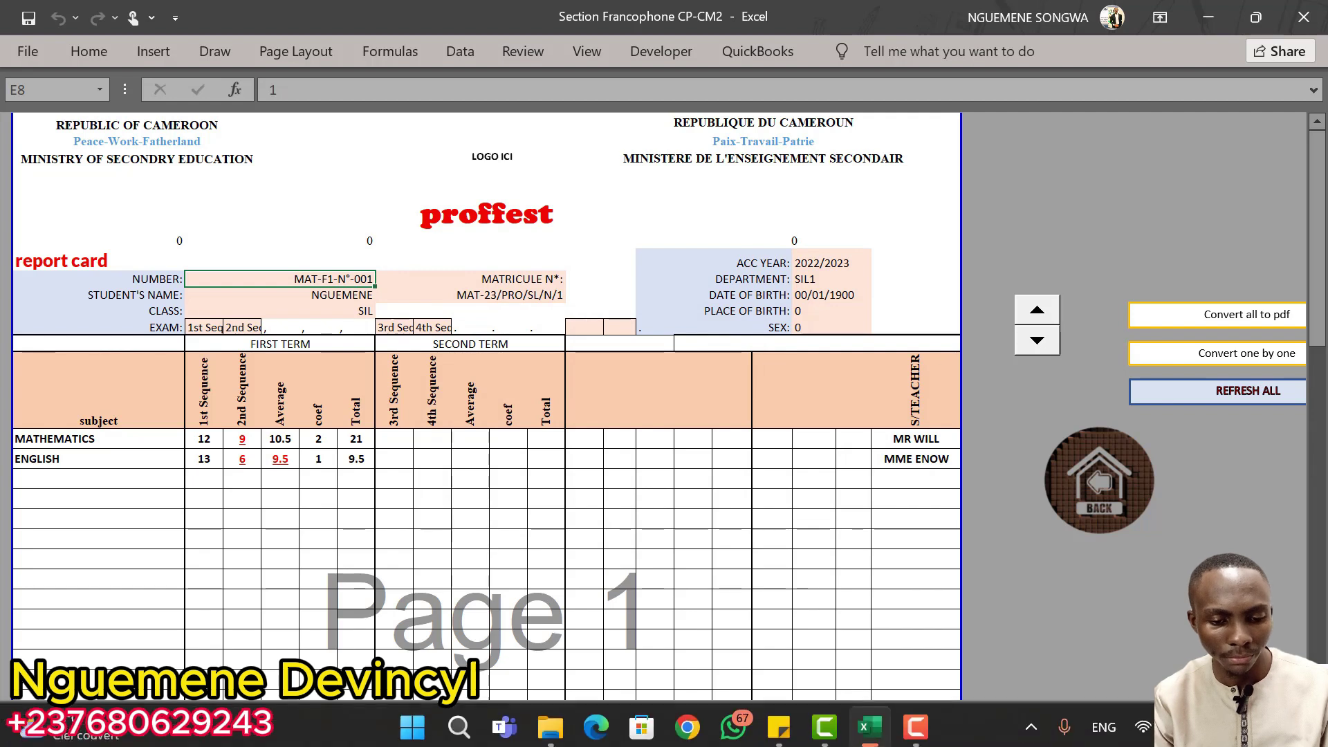
Step: Switch to File Explorer's report folder and view the first student's exported report card PDF in a maximized window
left_click(551, 723)
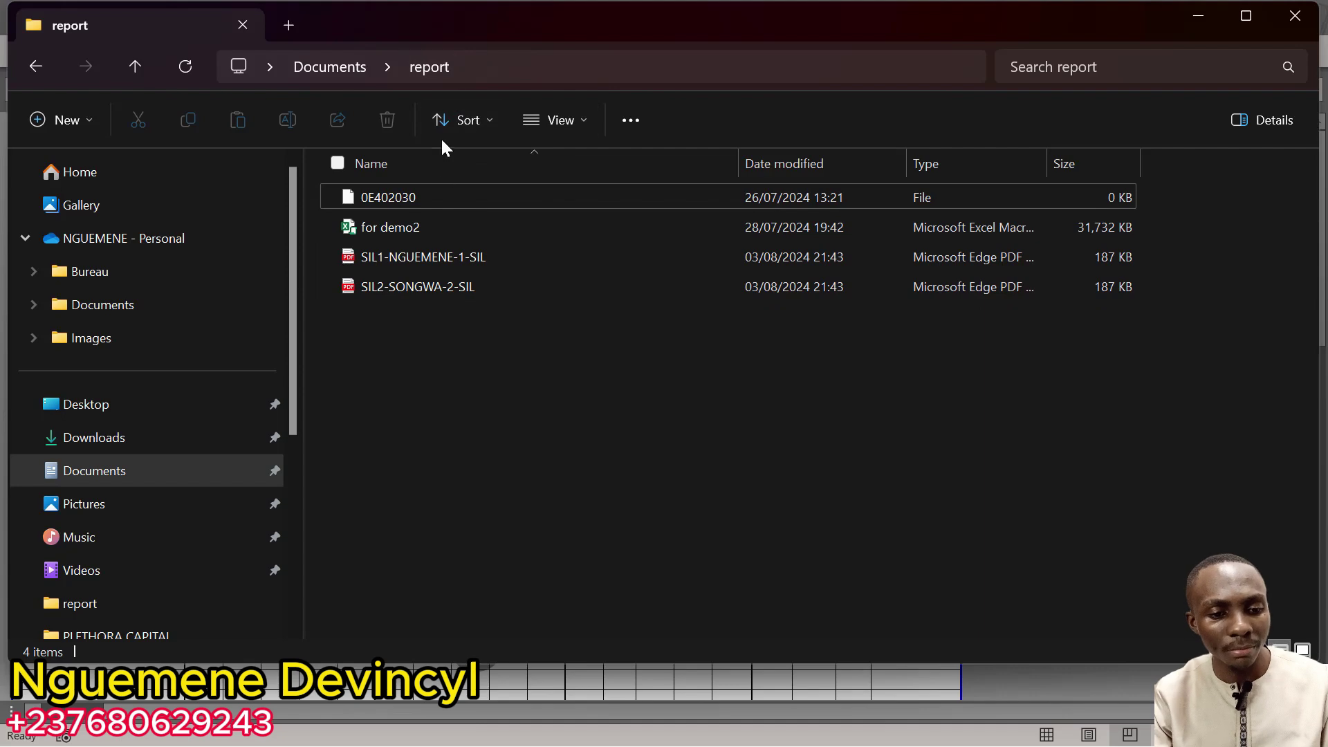
left_click_drag(417, 331, 460, 267)
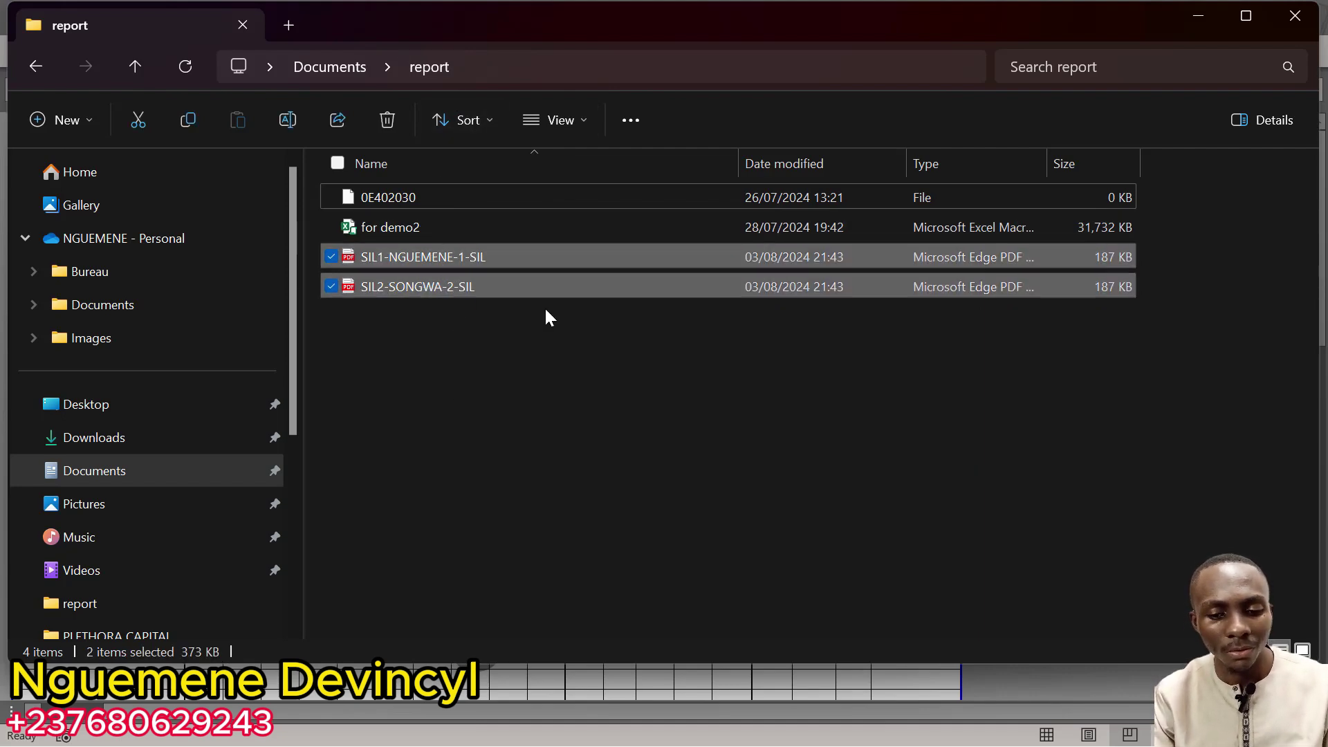
left_click(465, 257, "ctrl")
double_click(466, 259)
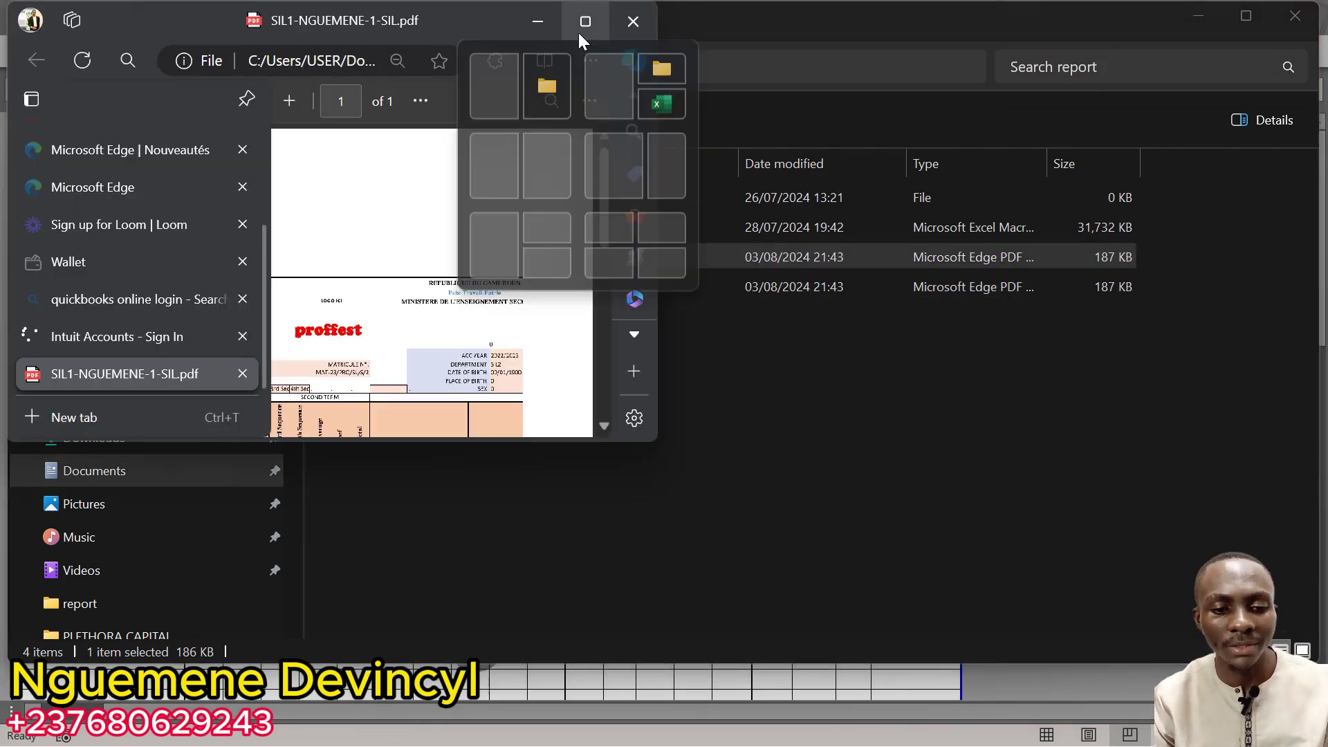
left_click(579, 32)
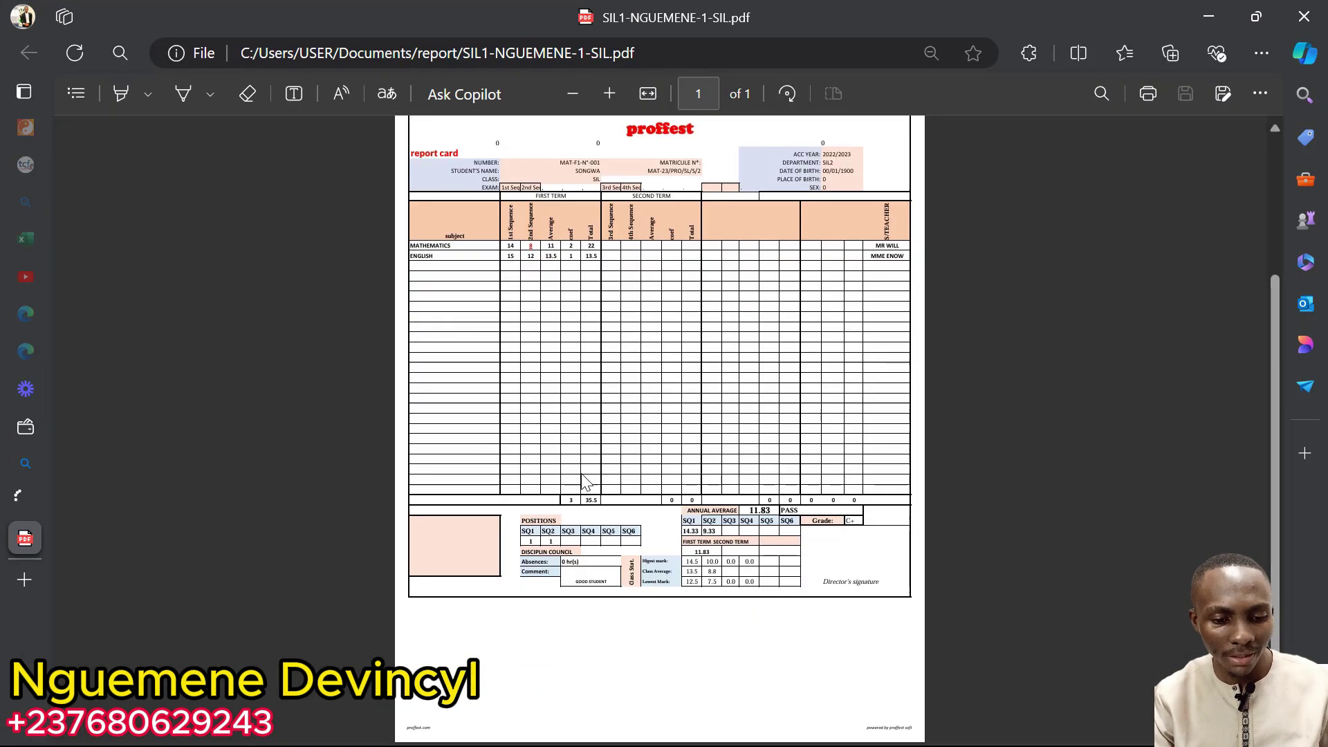
left_click(1204, 17)
Step: View the second student's report card PDF from start to end, close it and return to the report card in Excel
double_click(381, 293)
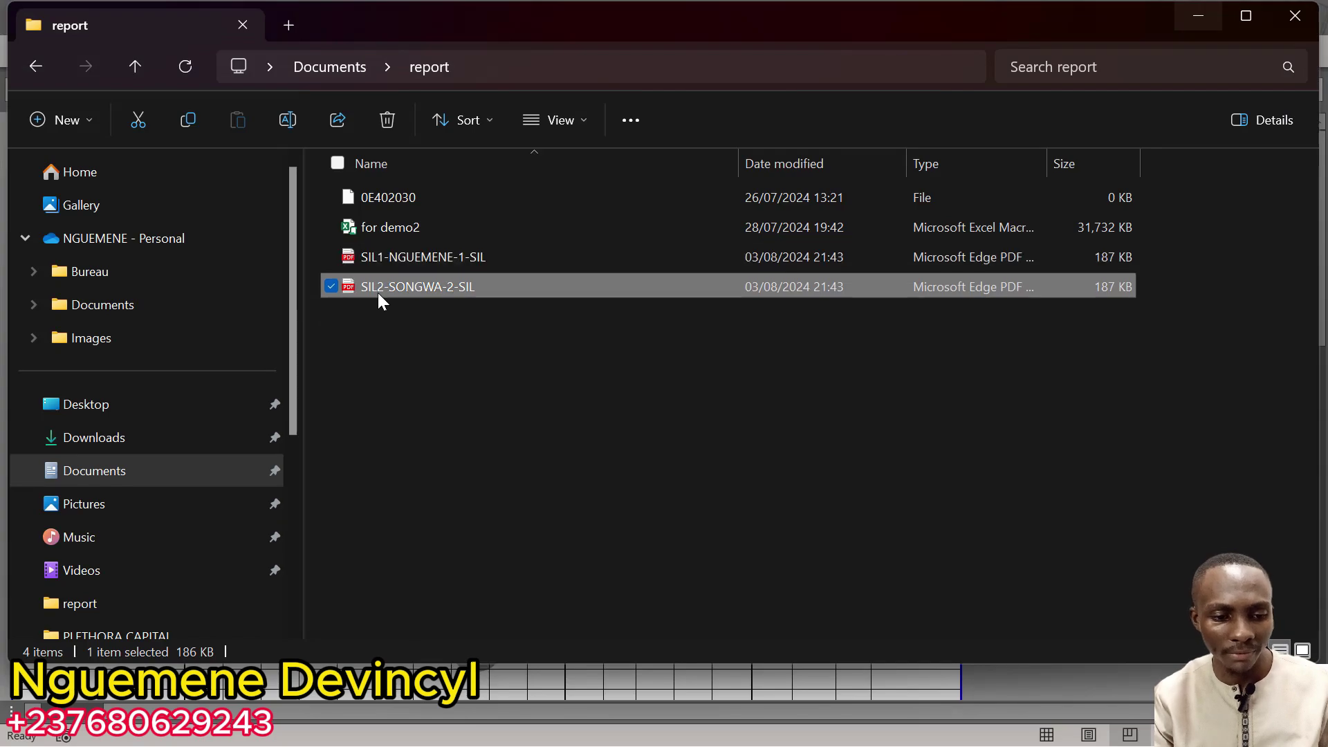
scroll(649, 469, "down", 15)
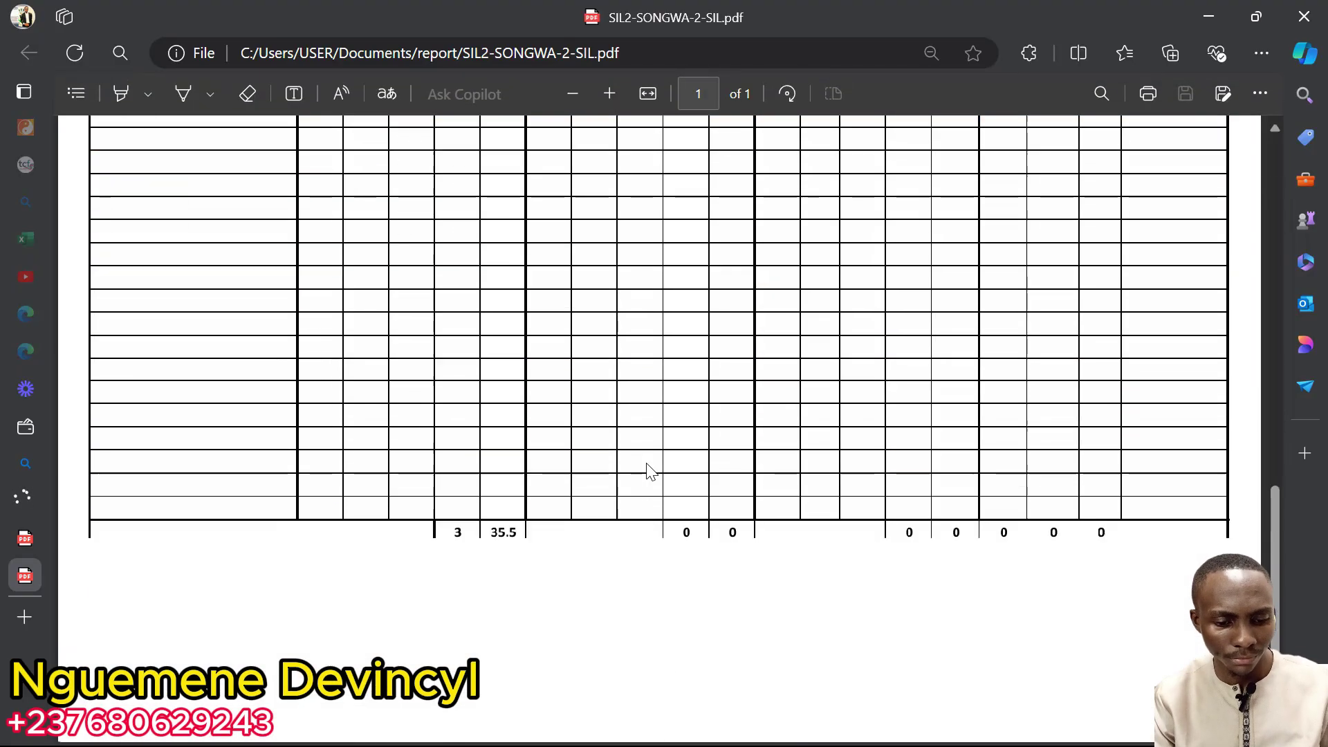
scroll(648, 469, "up", 15)
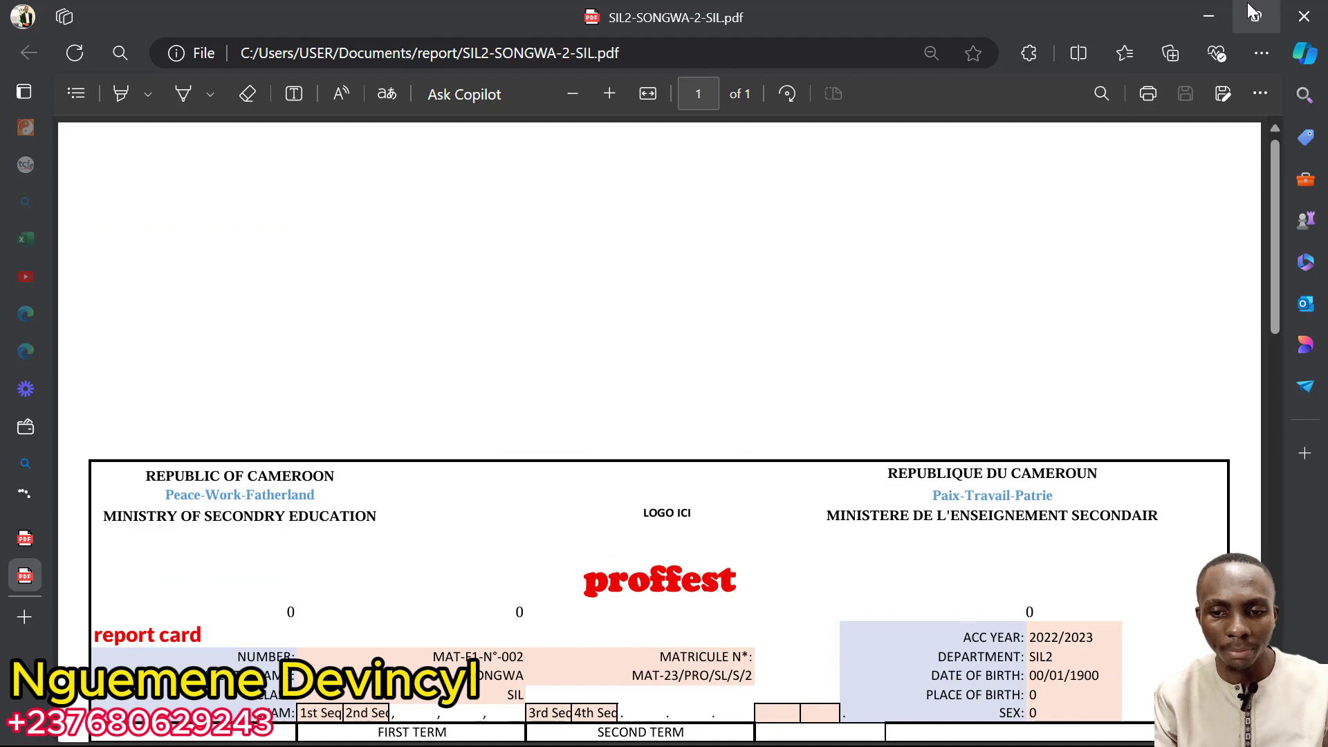
left_click(1304, 16)
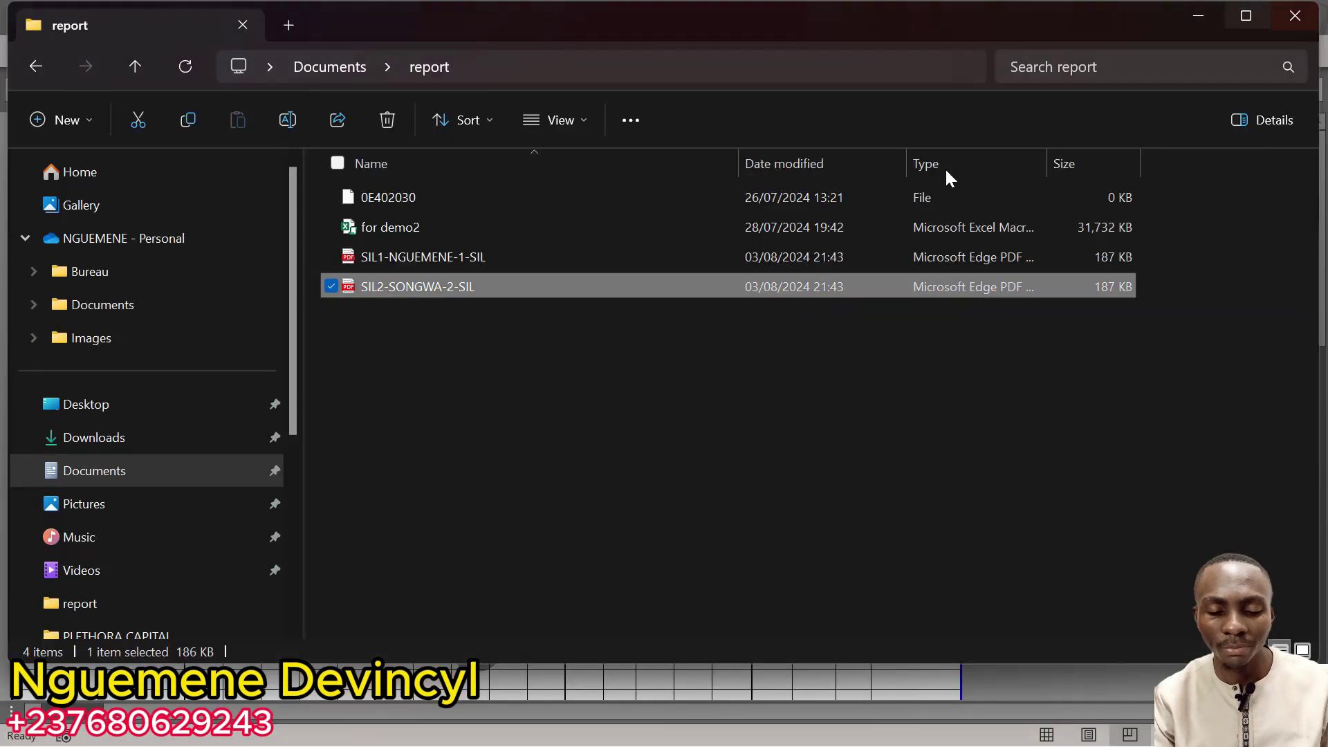
left_click(1202, 19)
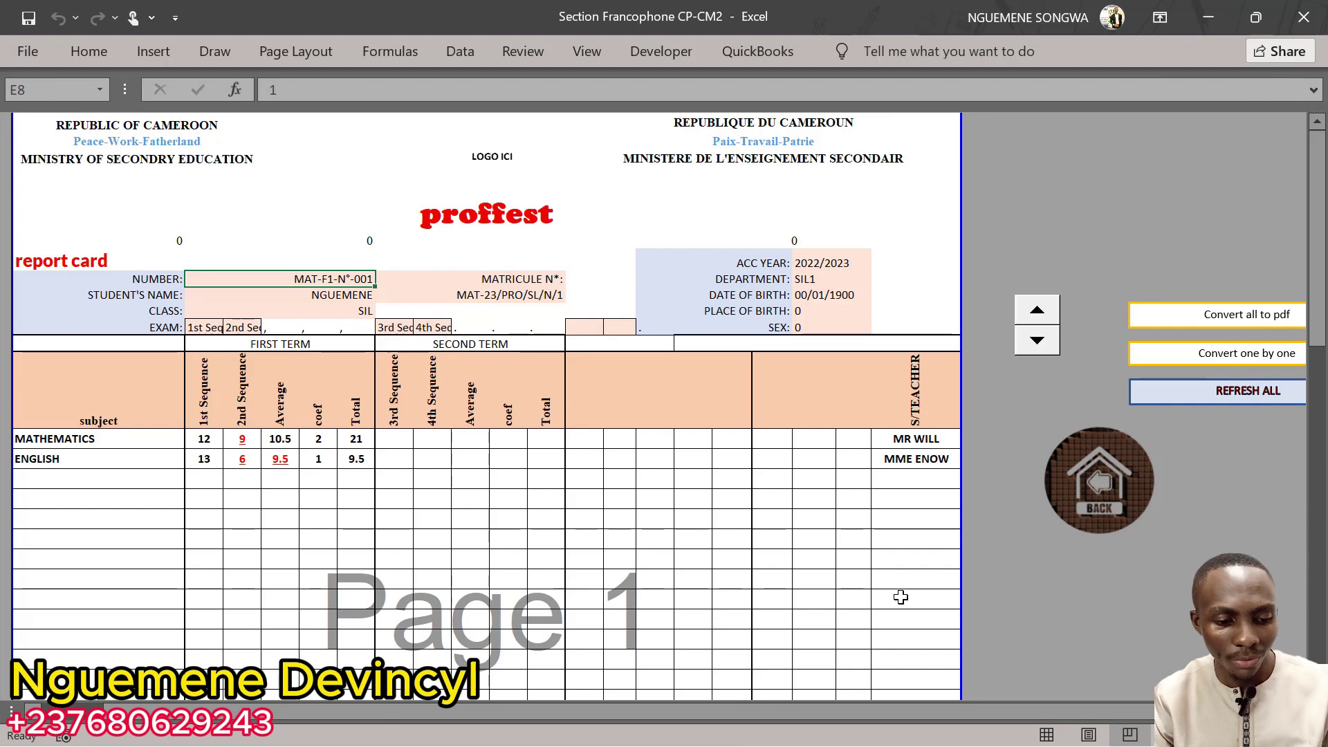
Step: Go back to the home page, open the school fees receipt form and select the first student as the payer
left_click(1134, 481)
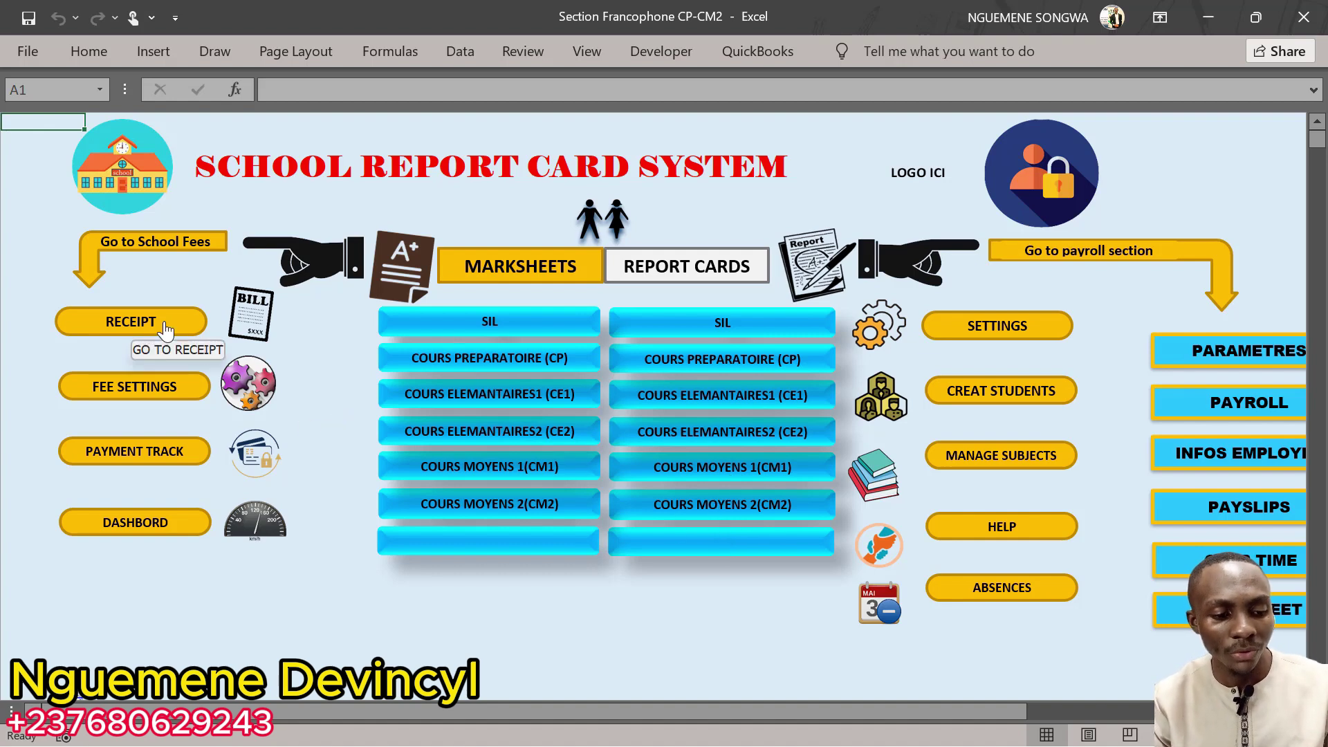
left_click(146, 336)
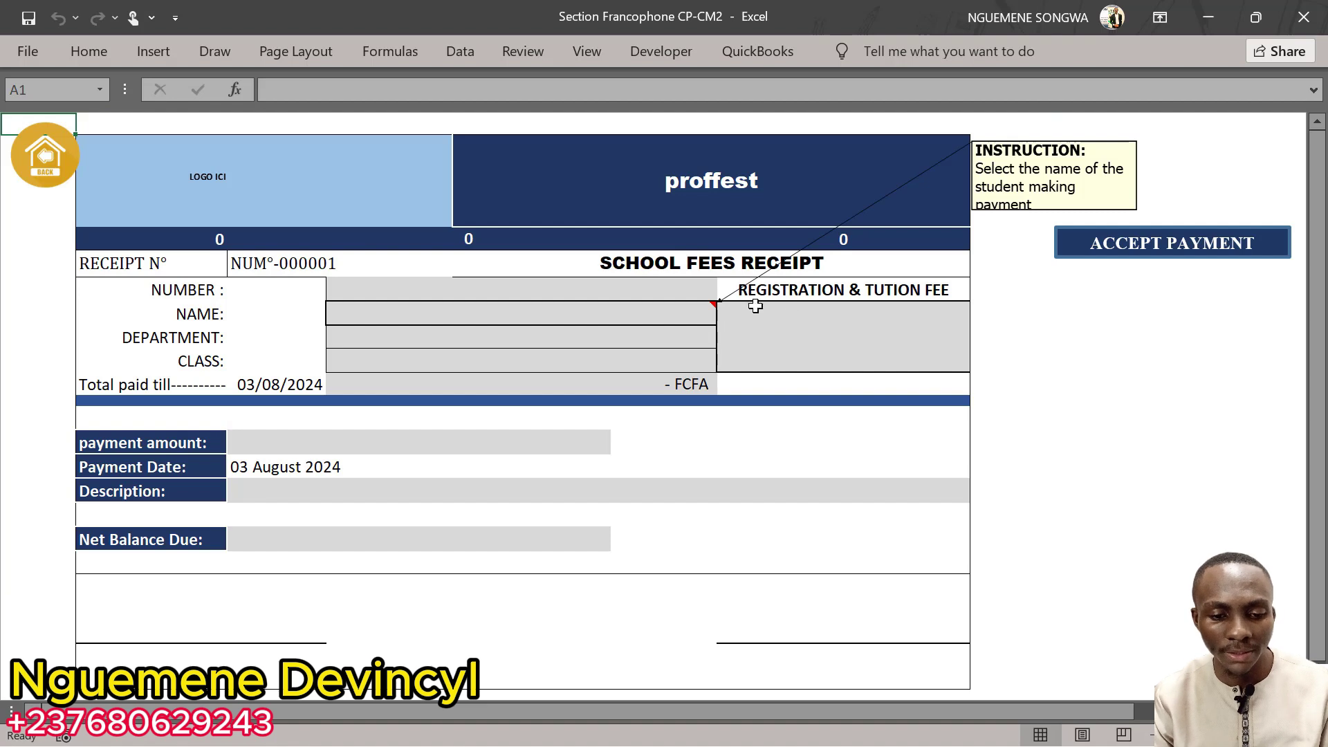
left_click(692, 311)
left_click(724, 317)
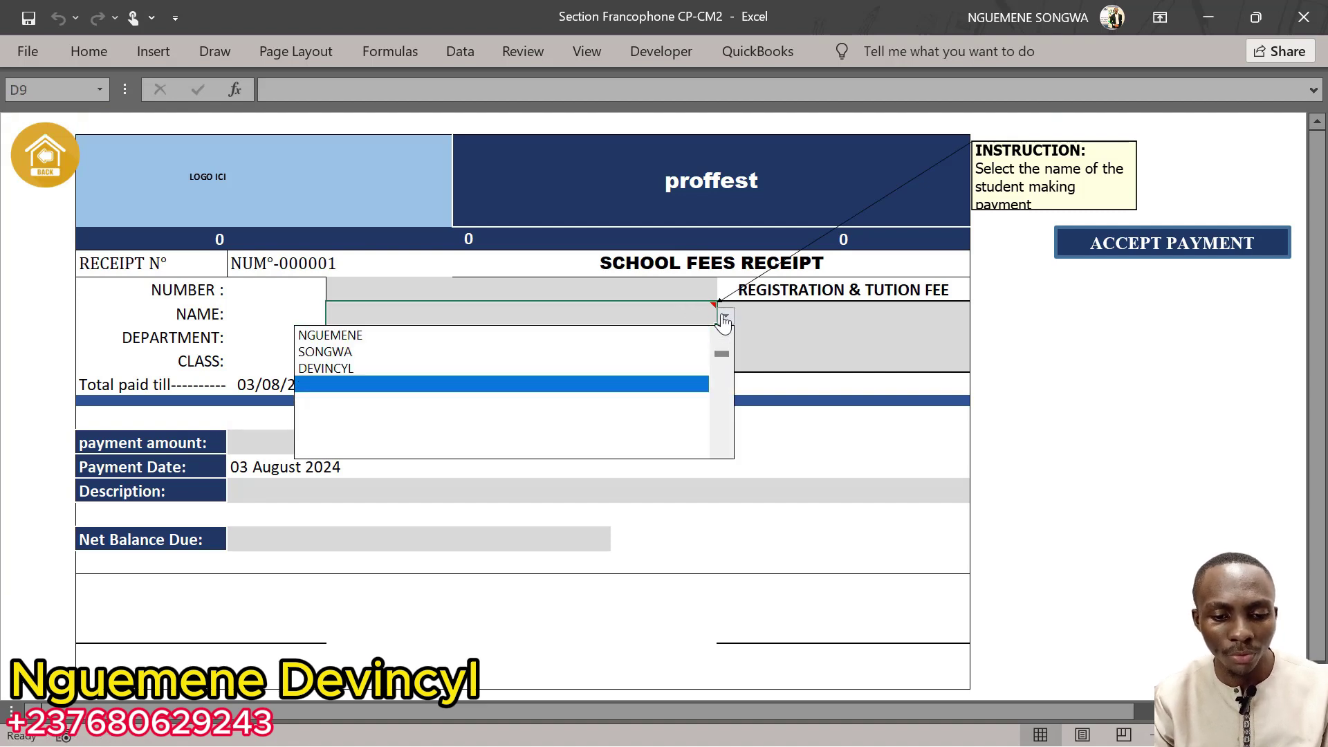
left_click(458, 337)
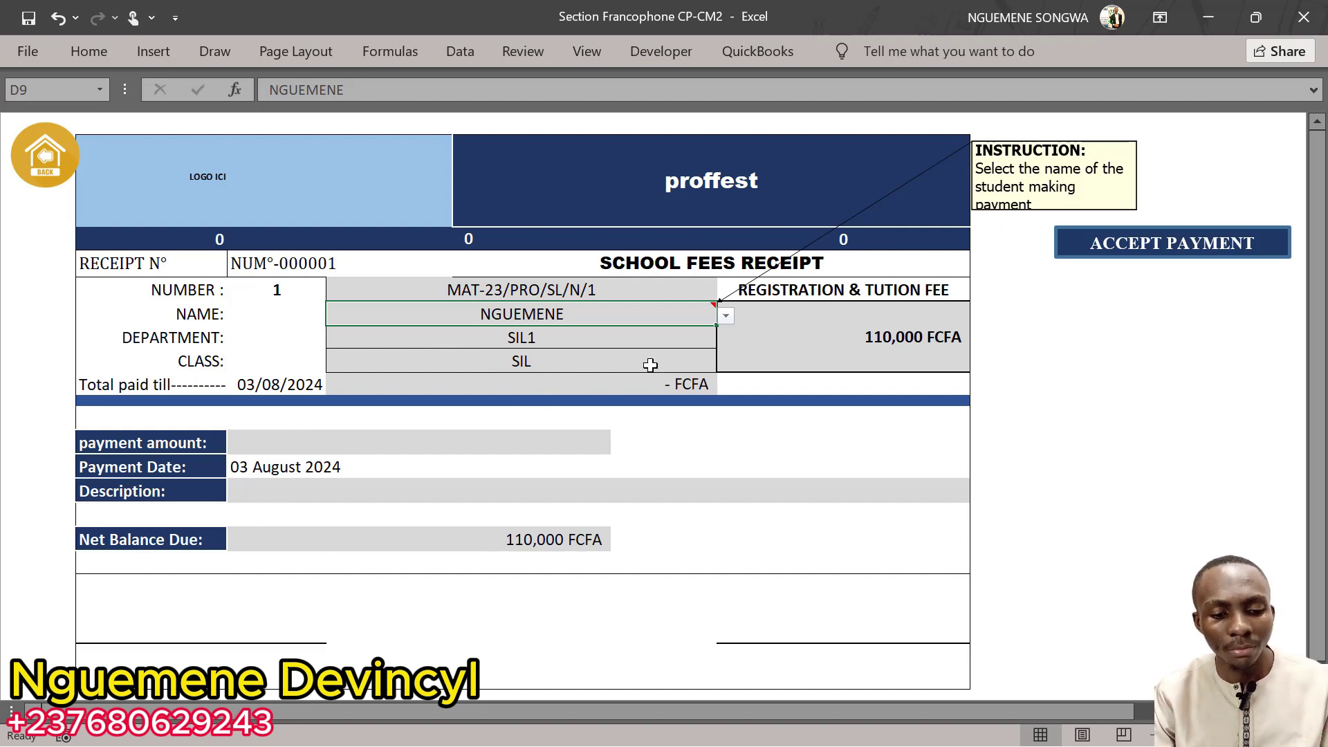
Step: Enter a payment amount of 50000 on the school fees receipt
left_click(504, 438)
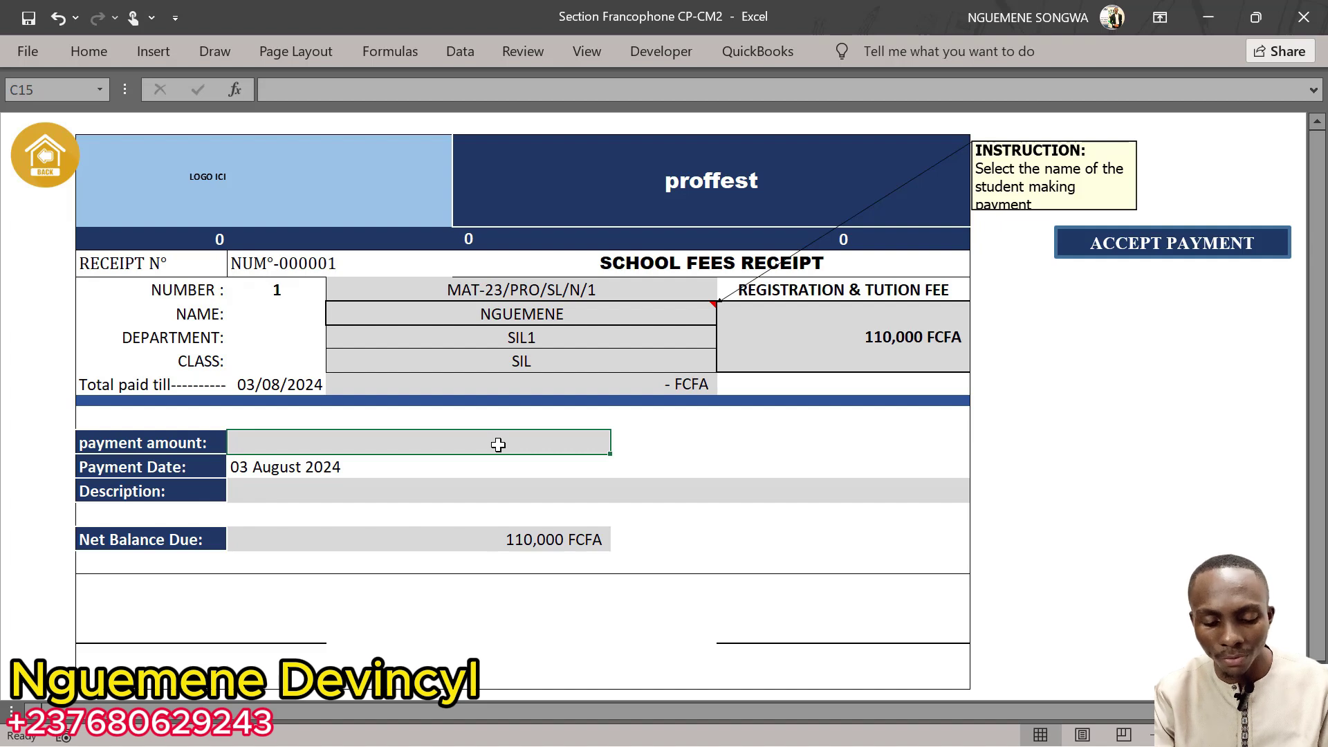
type("50000-")
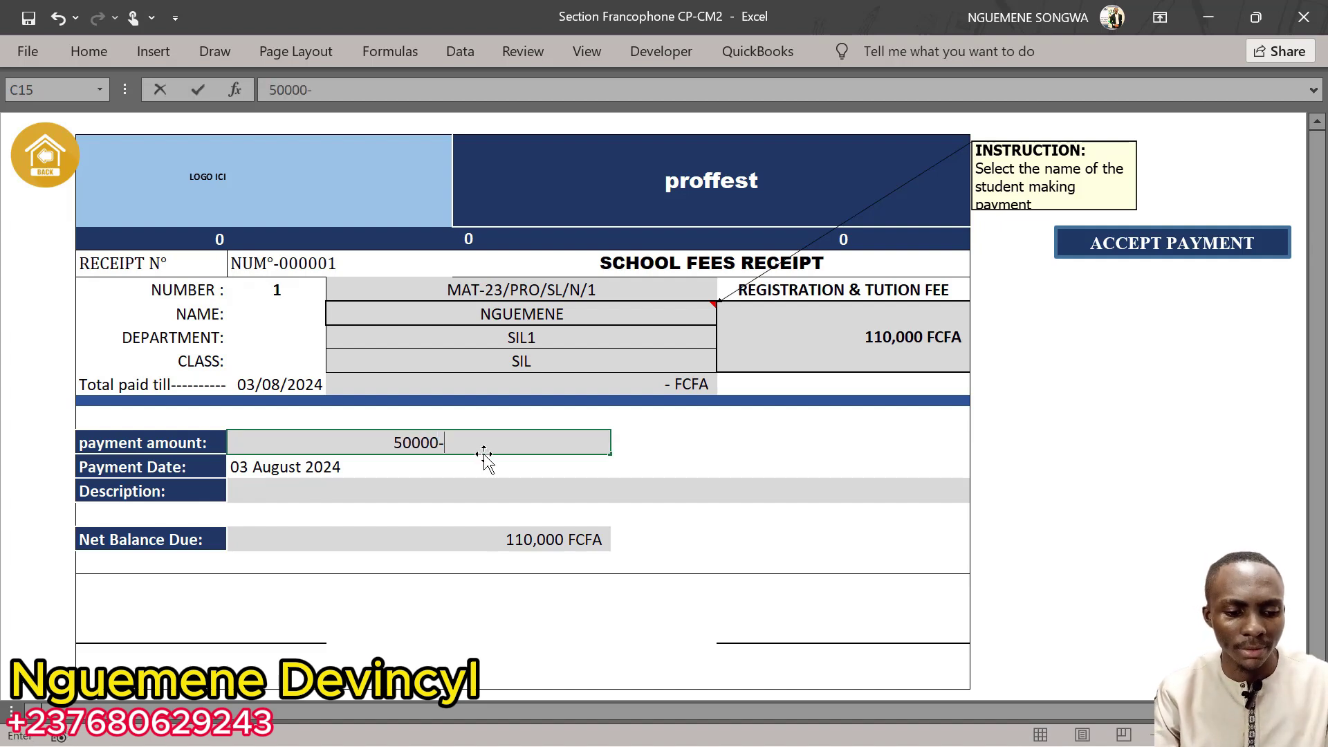
key("BackSpace")
type("00")
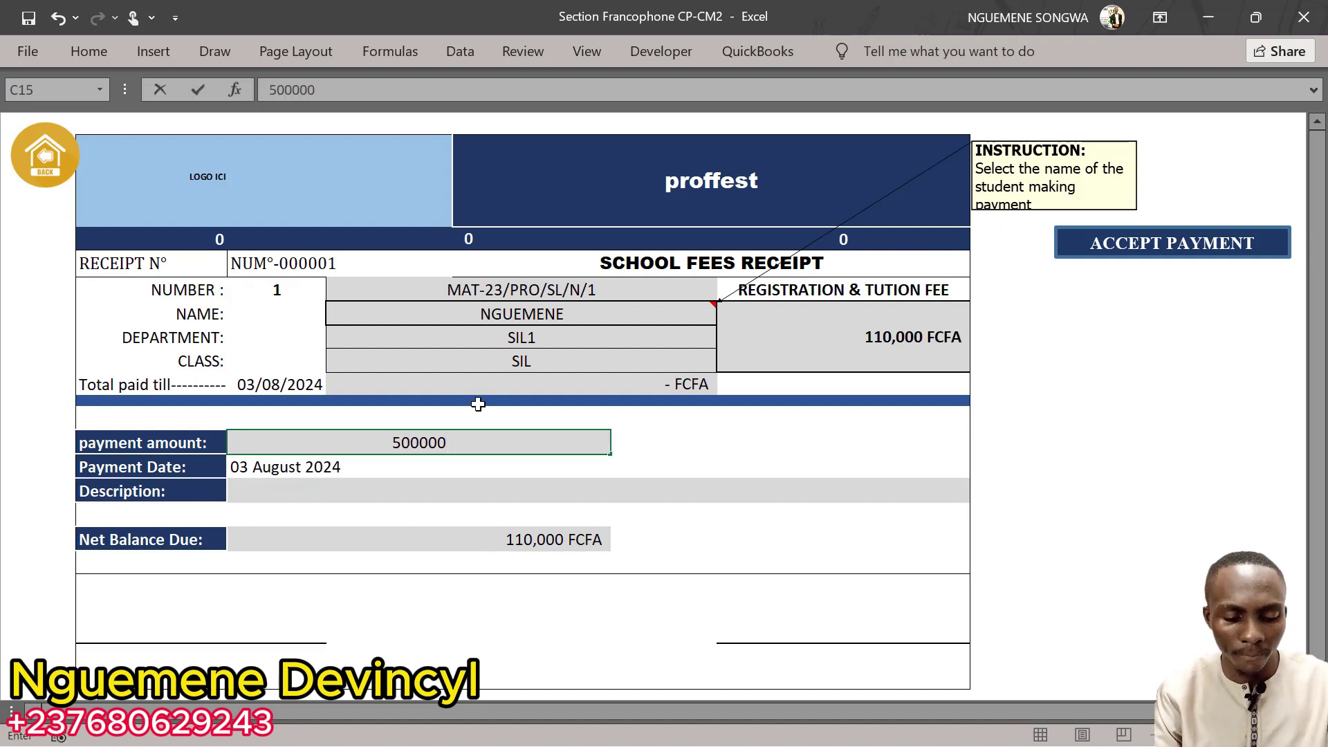
key("BackSpace")
left_click(679, 455)
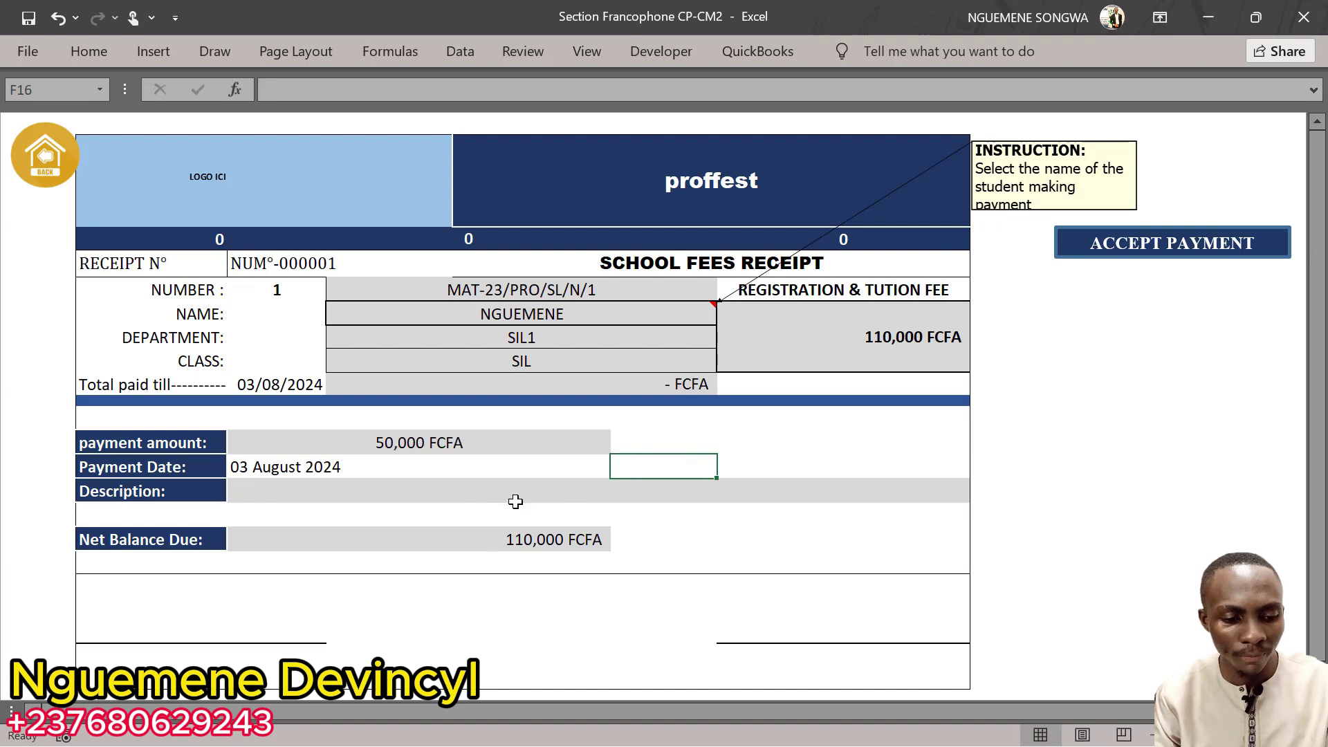
Step: Enter COMMENT as the payment description on the receipt
left_click(489, 497)
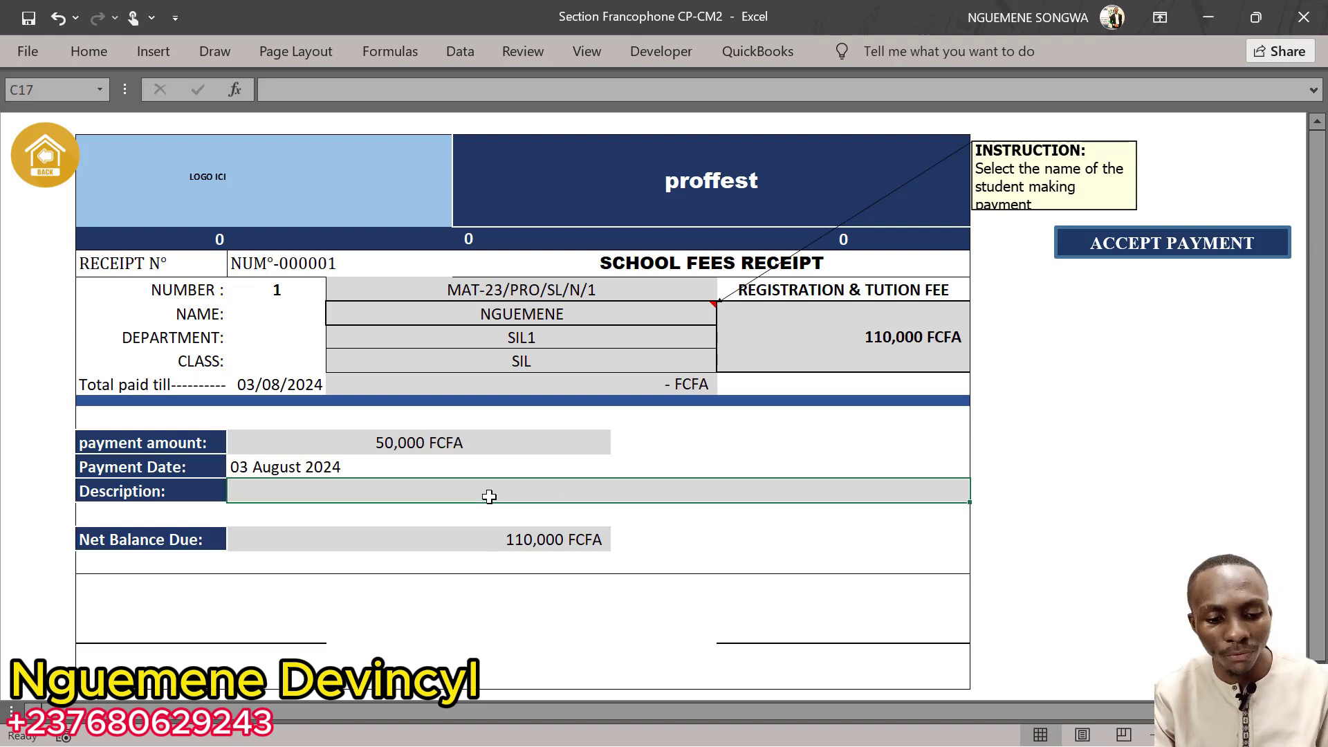
type("COMMENT")
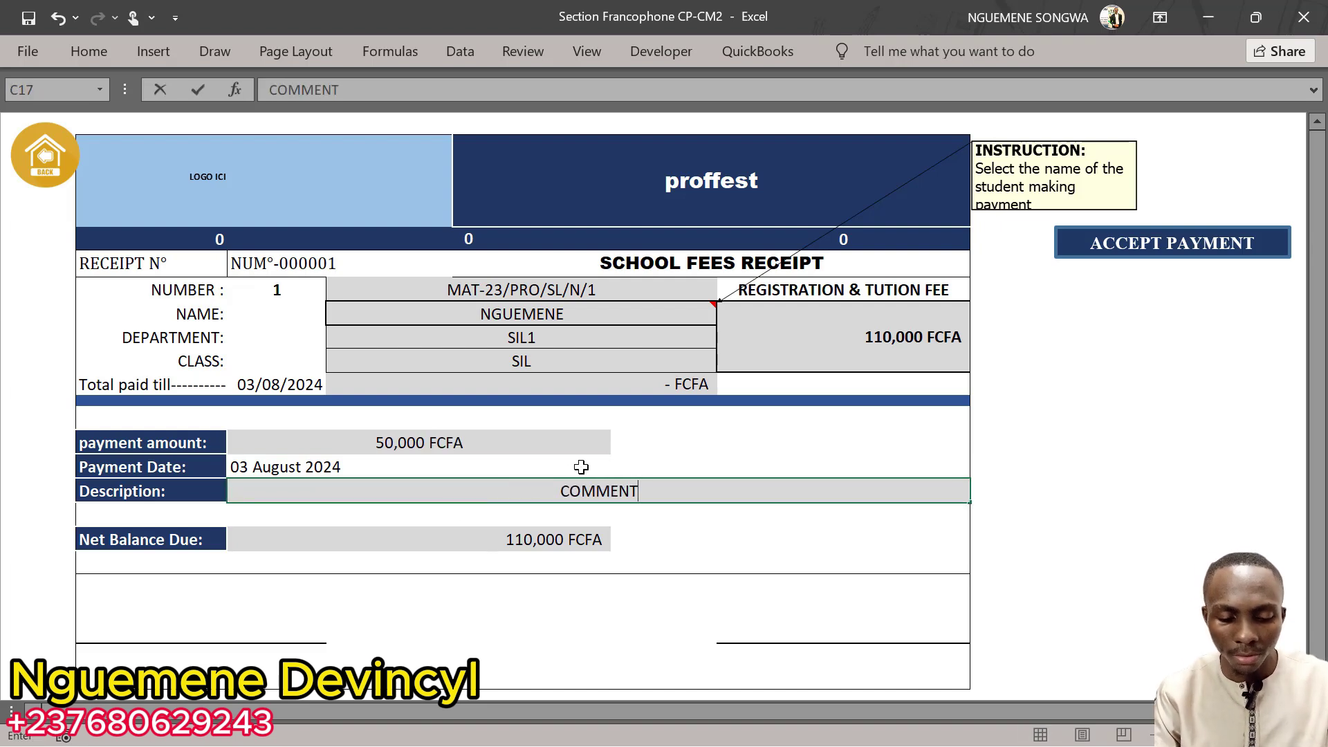
left_click(668, 461)
left_click(611, 489)
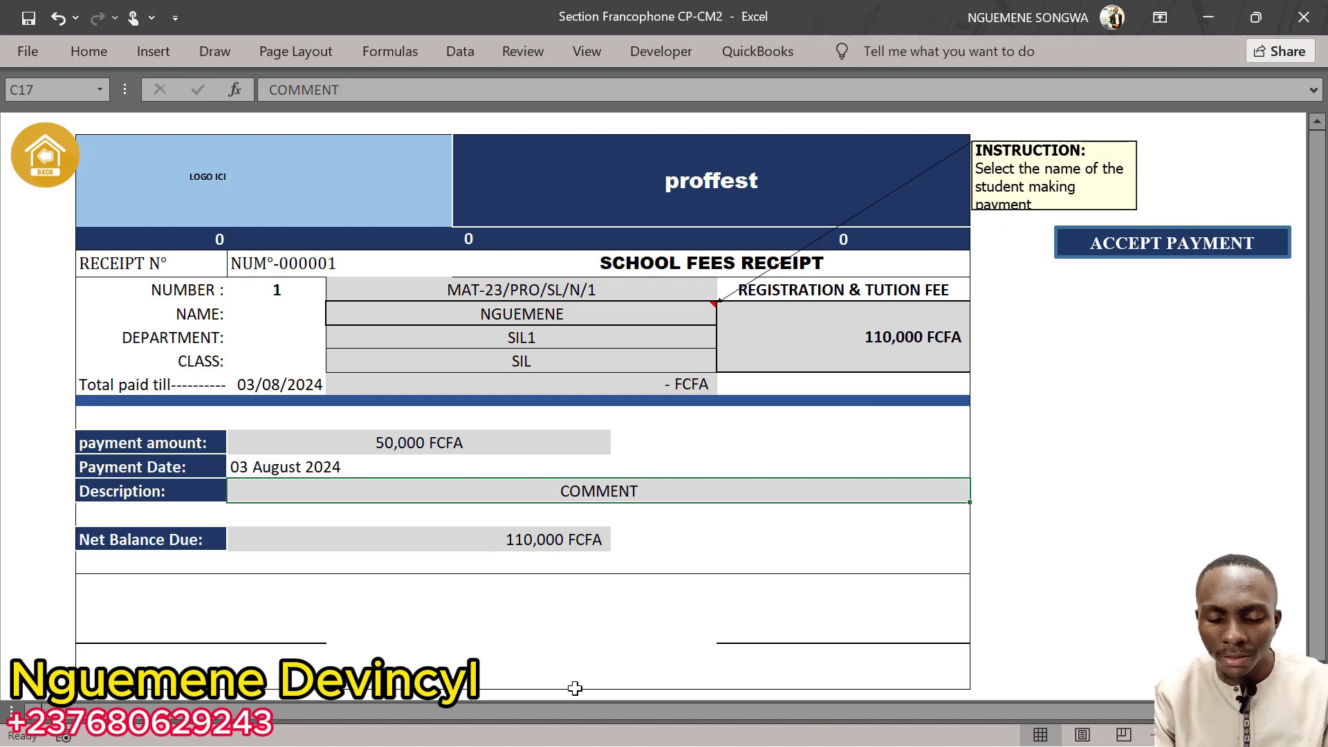
Step: Switch to File Explorer, look up the RECEIPT folder inside Documents and return to the receipt form in Excel
left_click(552, 723)
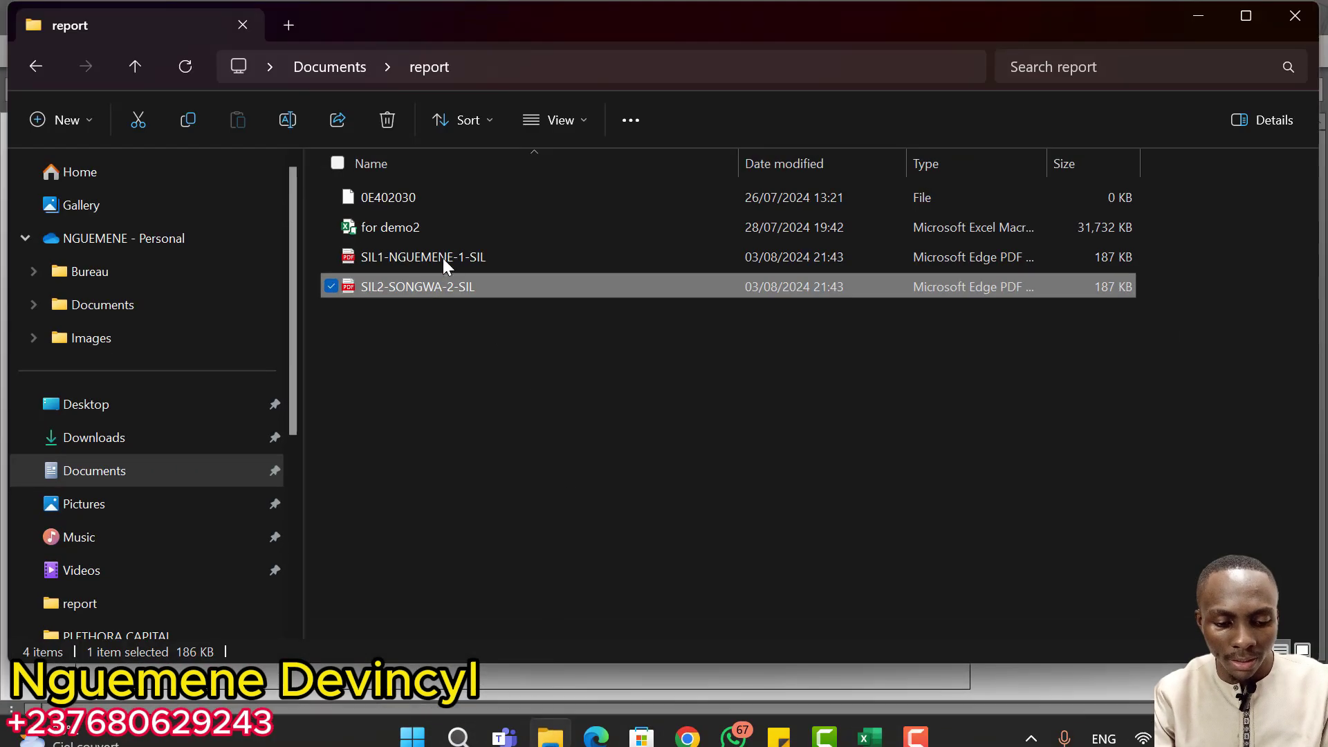
left_click(362, 75)
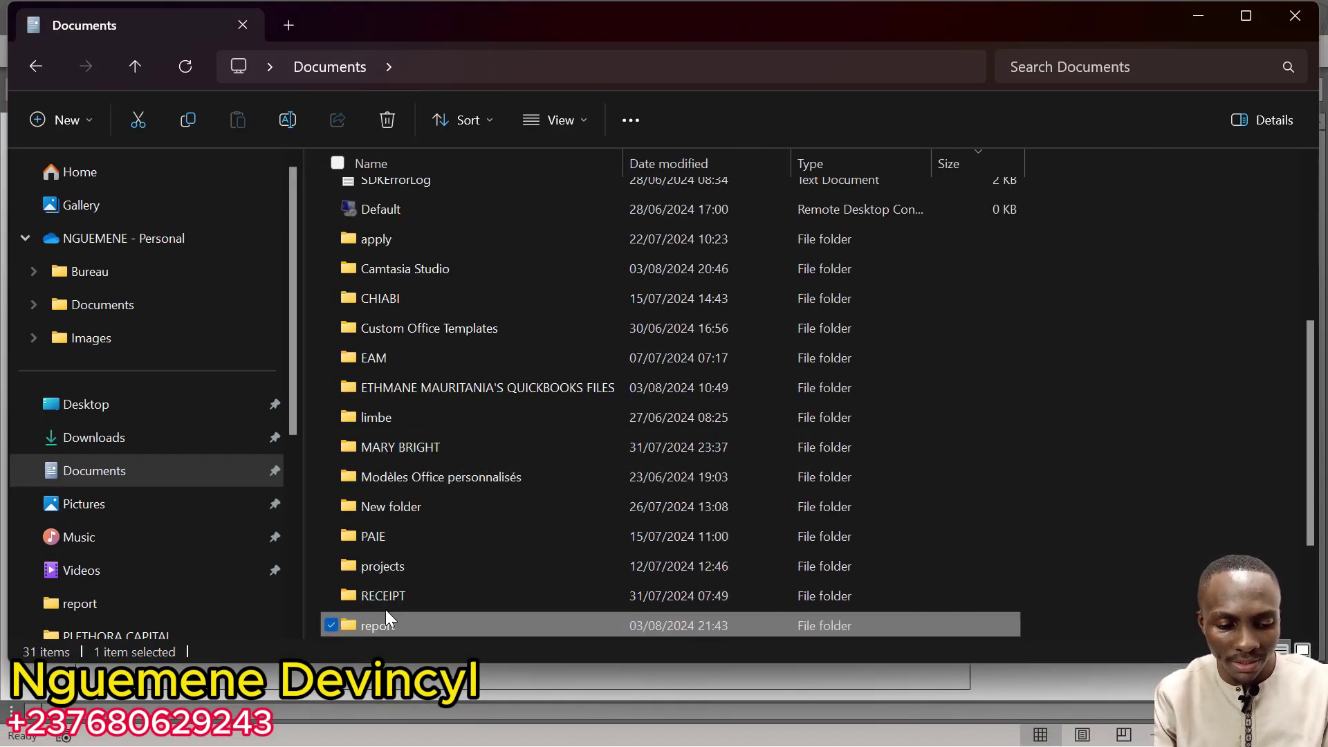
left_click(1199, 15)
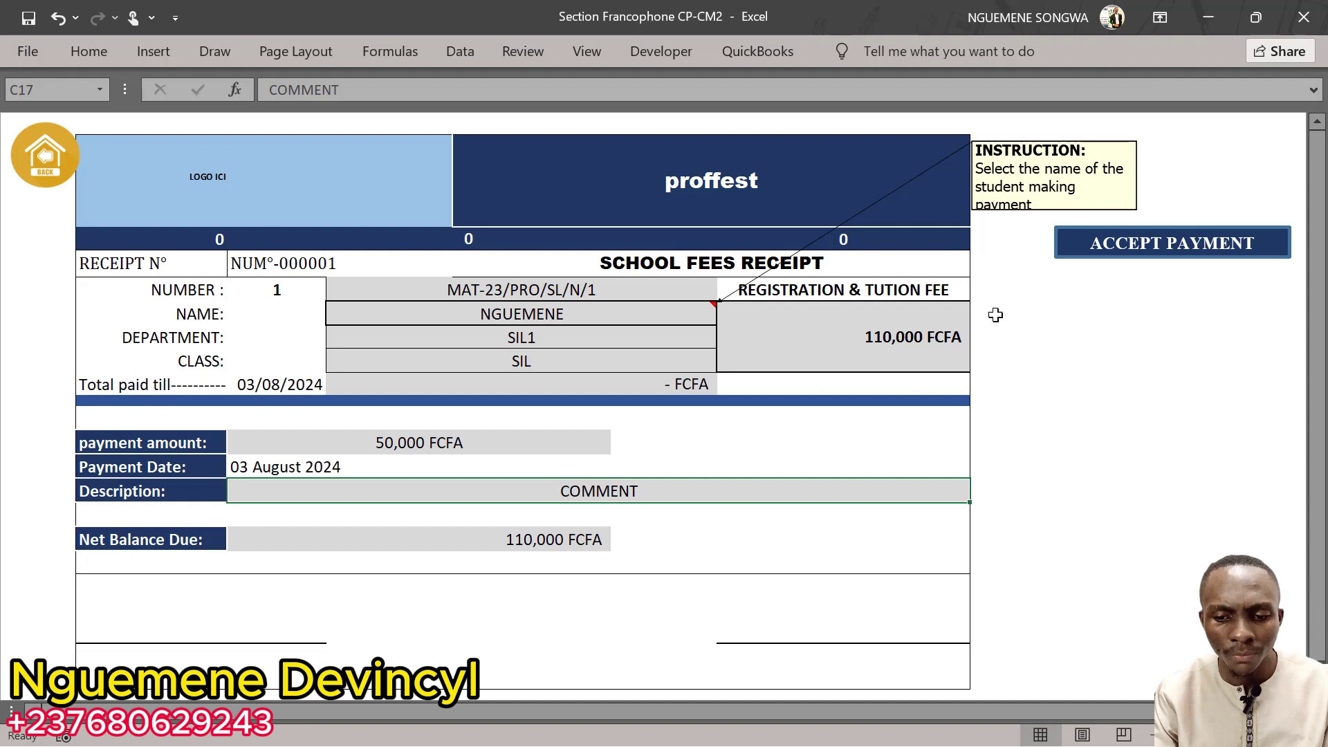
Step: Accept the student's payment and confirm saving it
left_click(1182, 243)
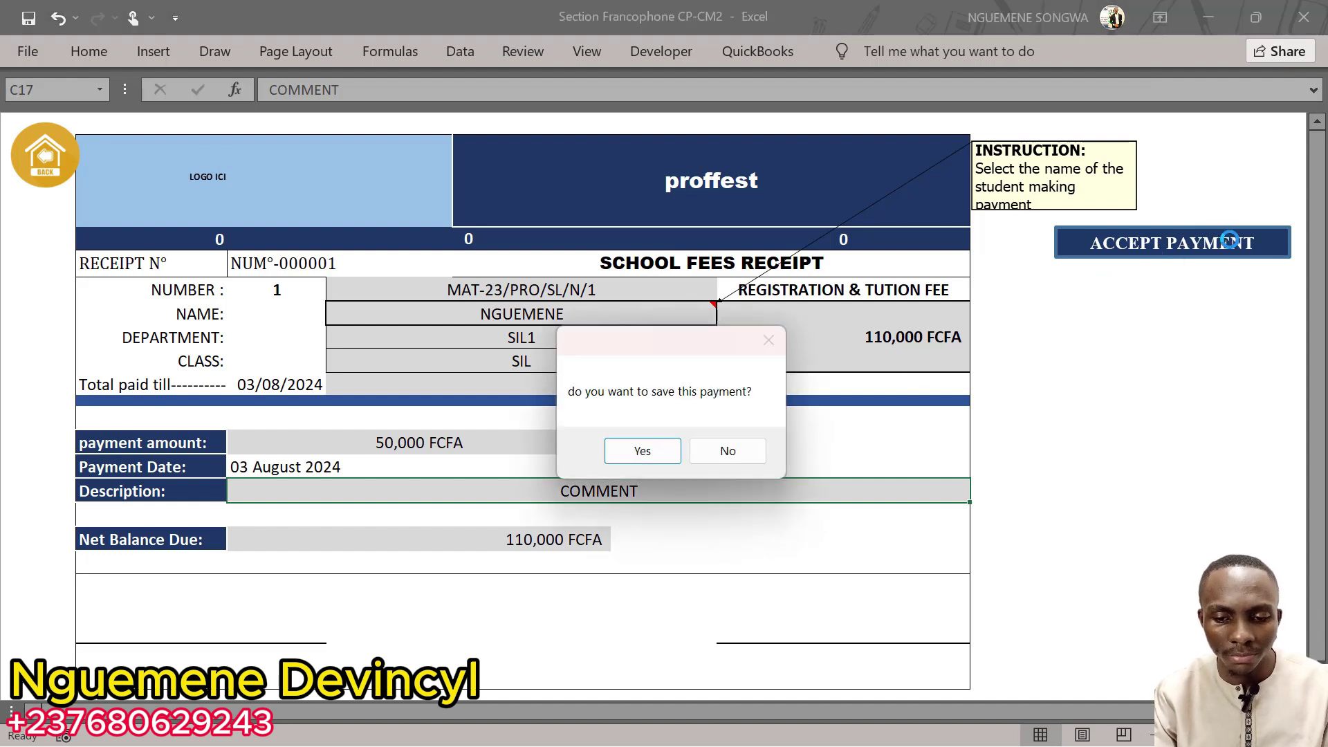
left_click(644, 453)
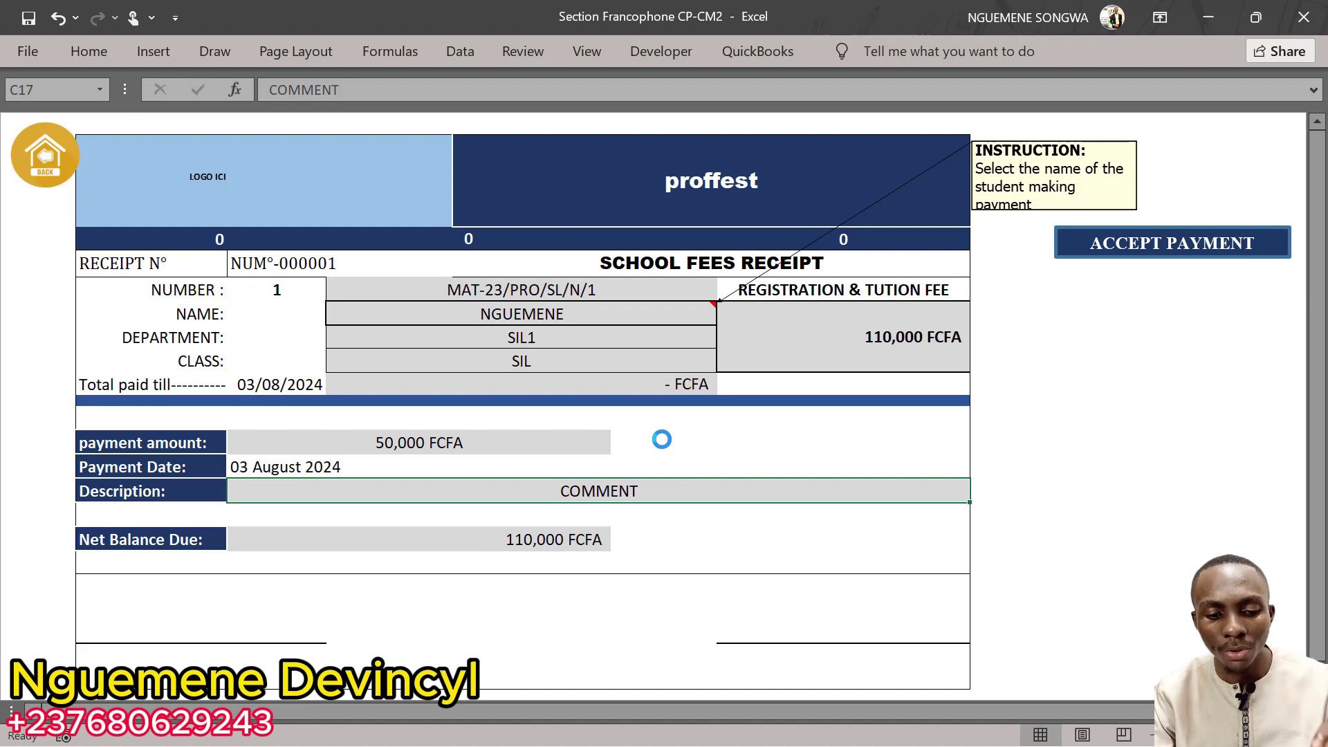
key("Return")
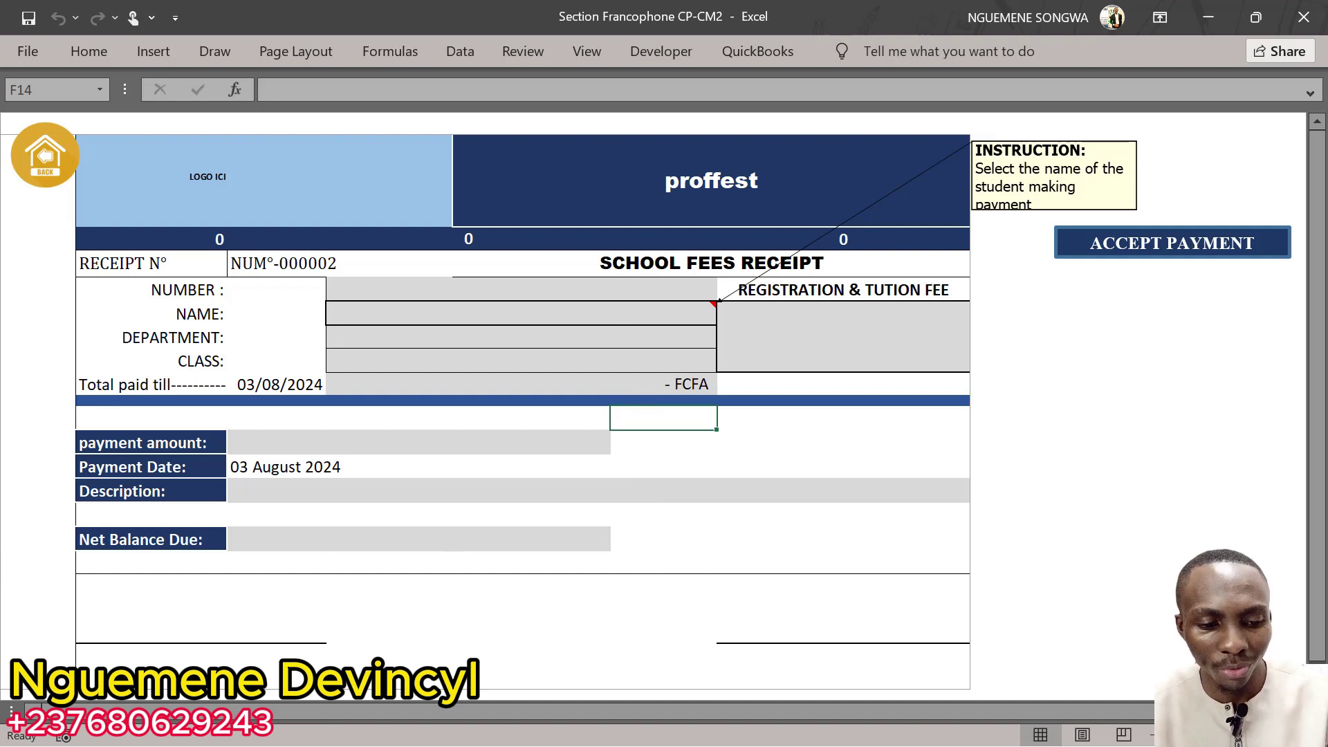
Step: Check the newly saved receipt PDF in the RECEIPT folder in File Explorer, then return to the receipt form in Excel
left_click(554, 728)
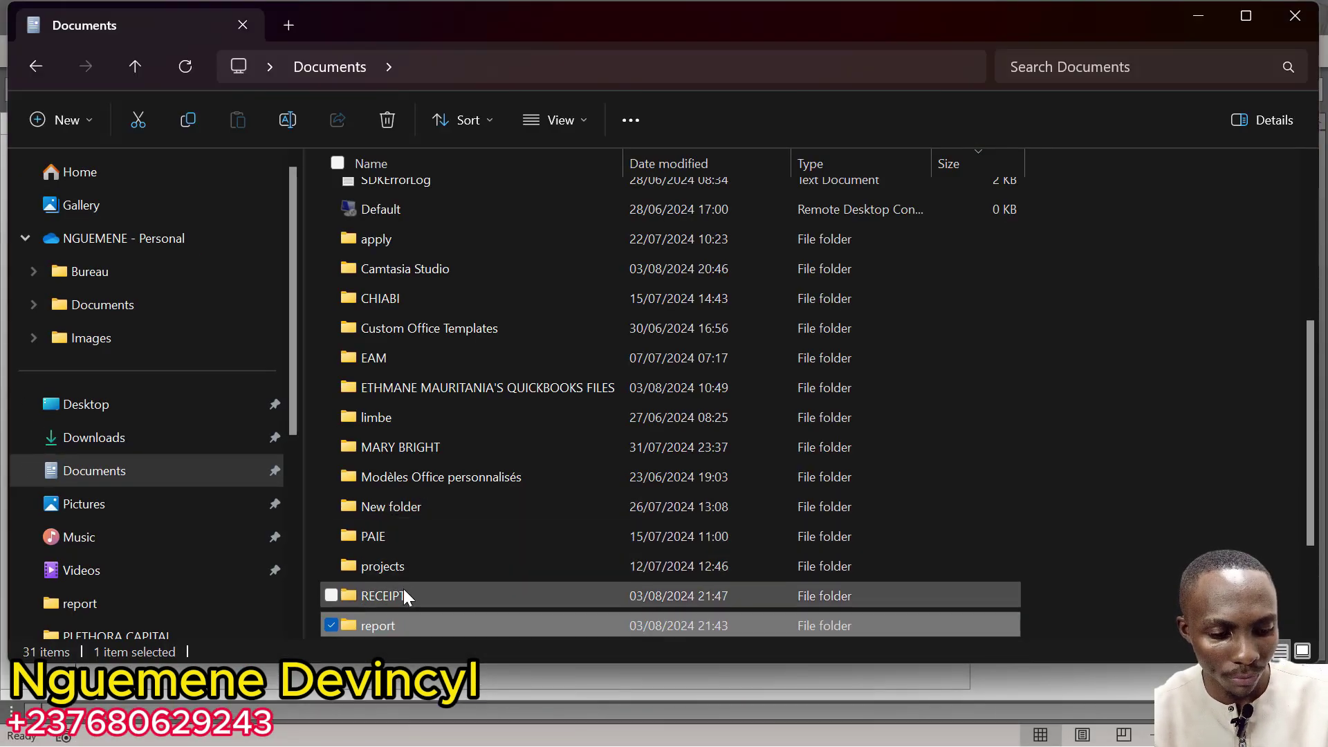
double_click(404, 589)
left_click(456, 232)
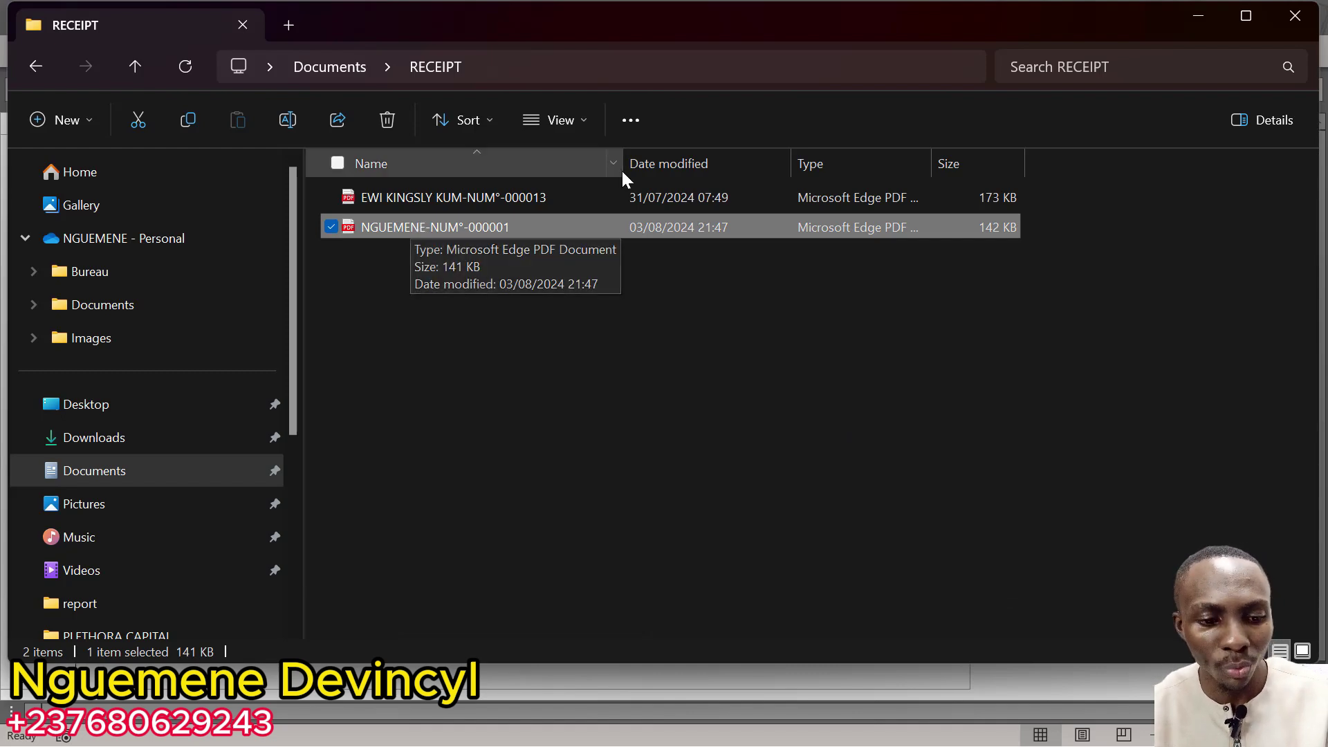
left_click(1199, 15)
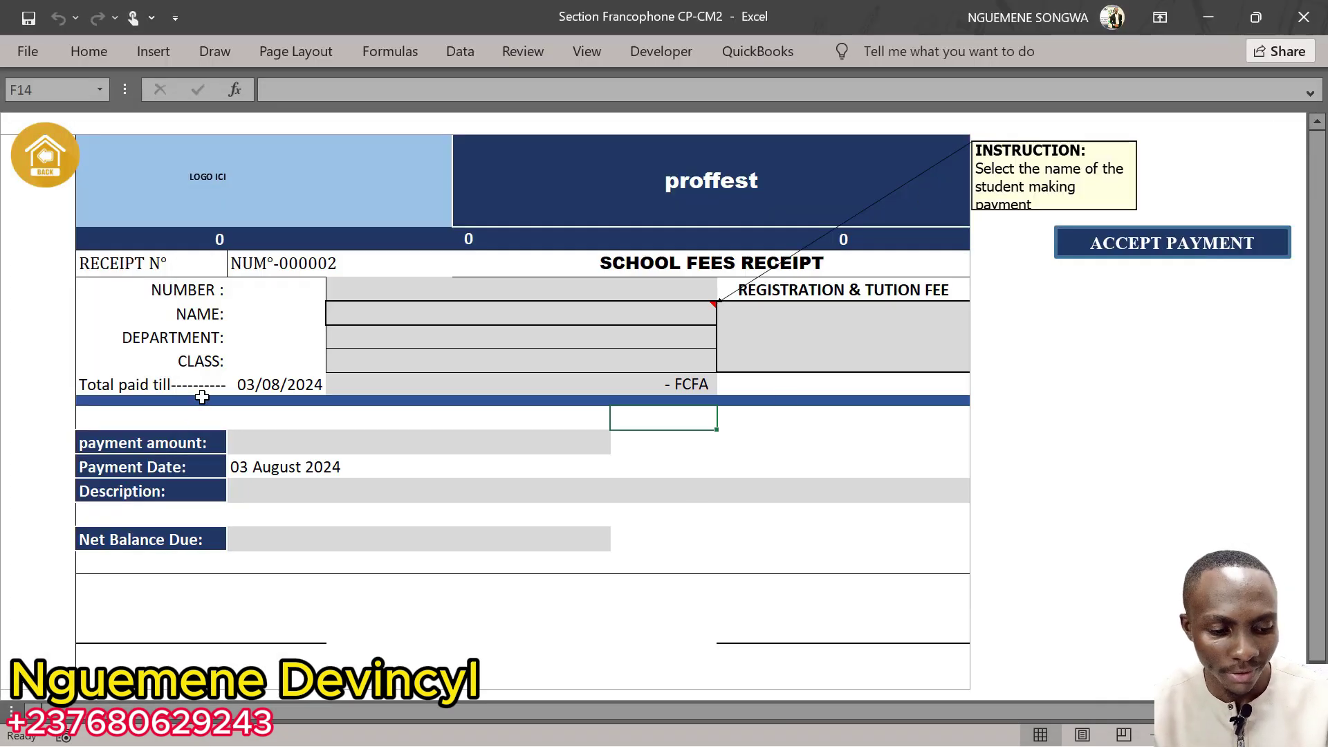